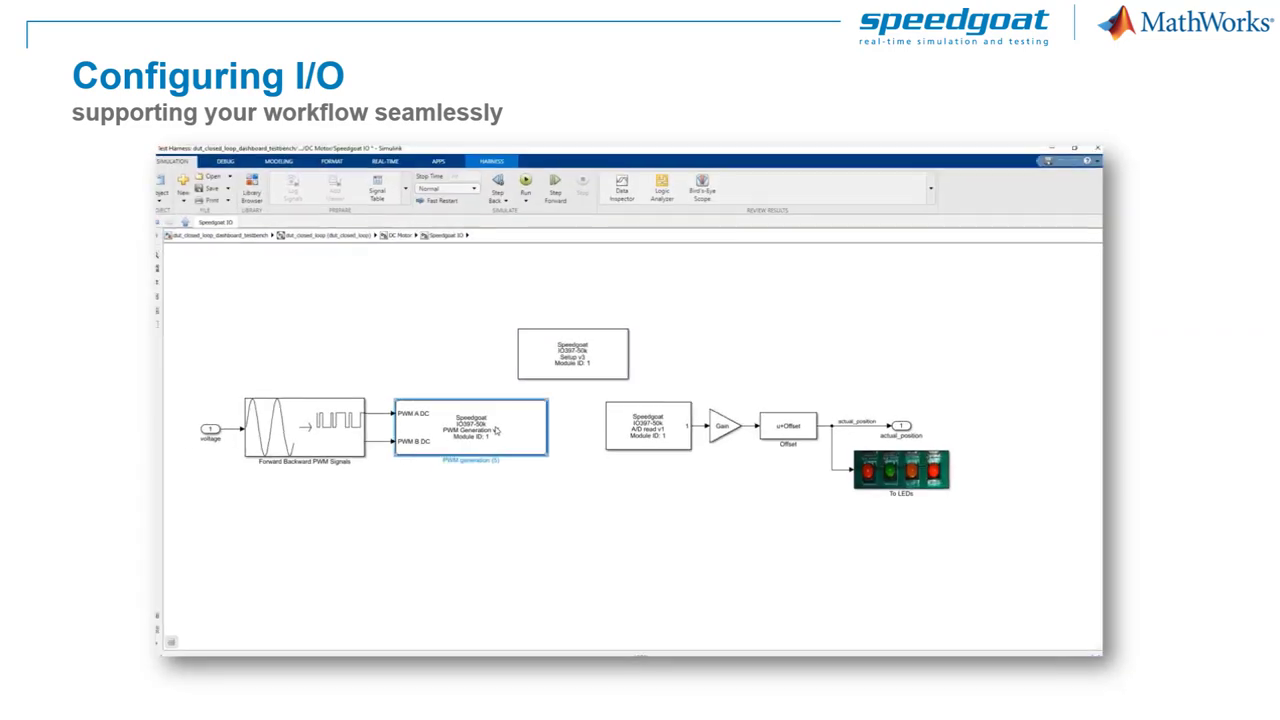
Check the PWM Generation block's settings, leaving PWM pattern Symmetric and PWM B independent of PWM A
left_click(662, 436)
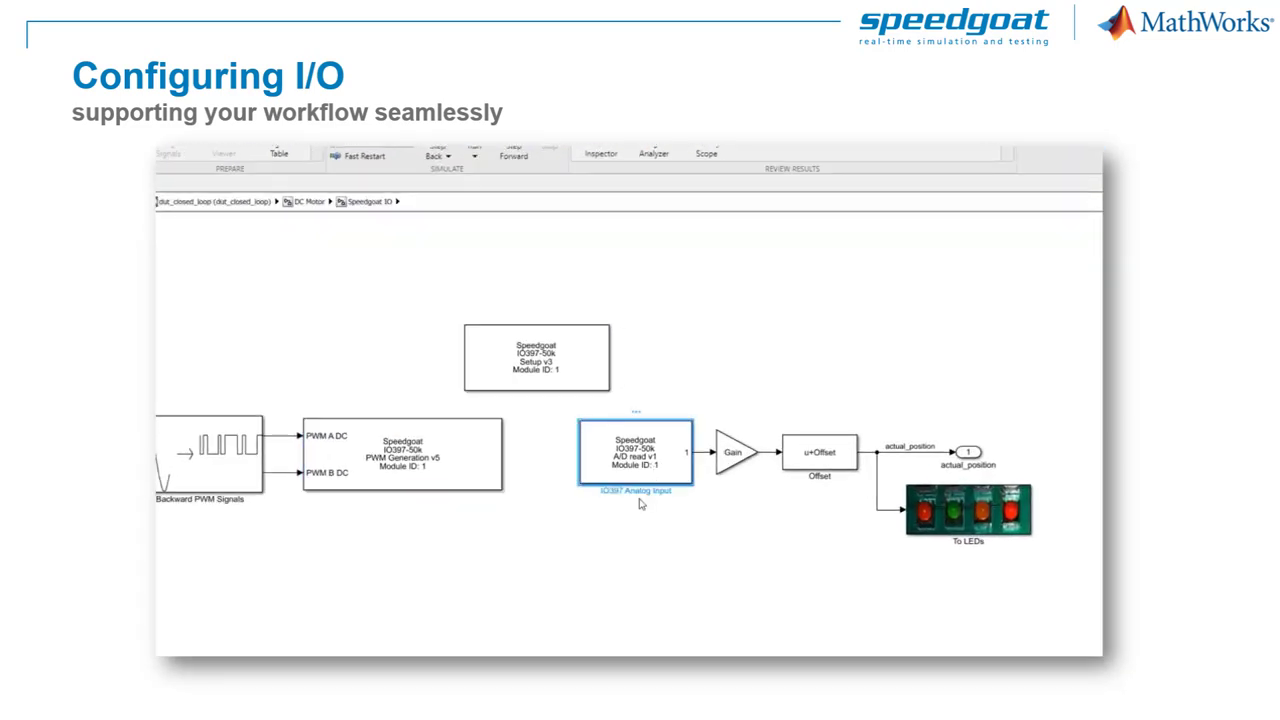
double_click(390, 462)
left_click(612, 313)
left_click_drag(845, 356, 953, 356)
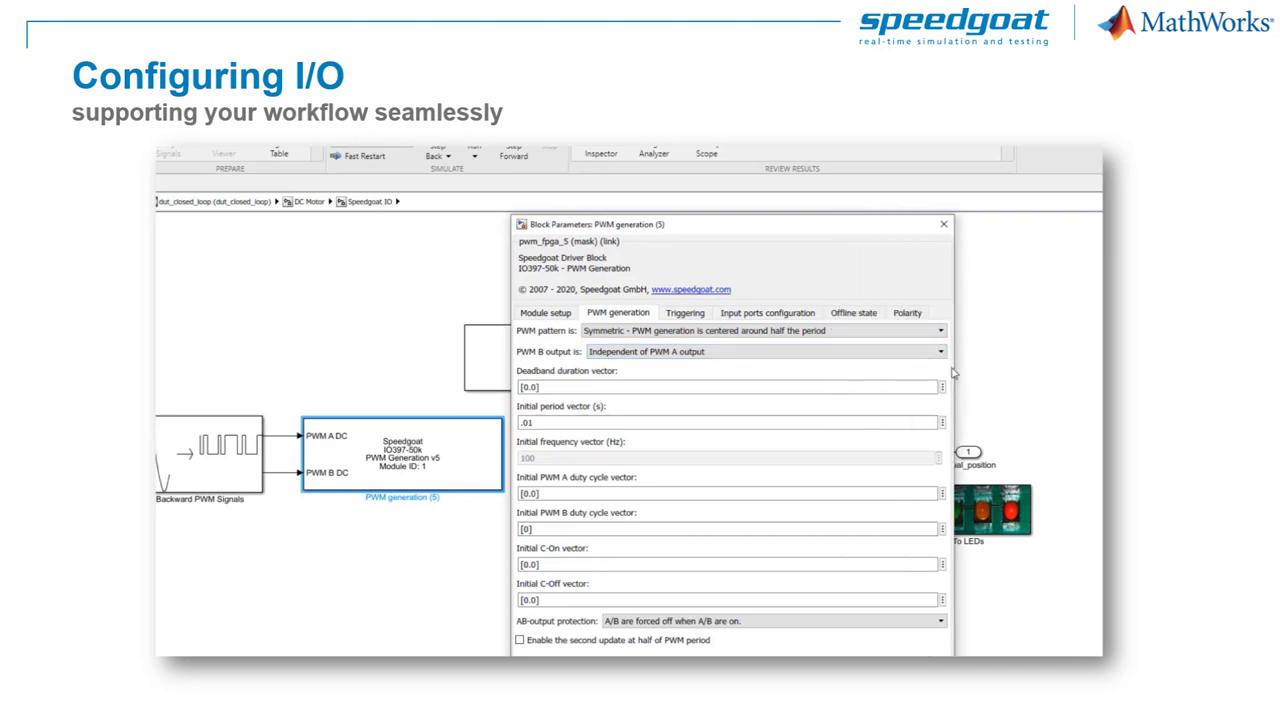
left_click(601, 332)
left_click(601, 338)
left_click(660, 352)
left_click(655, 374)
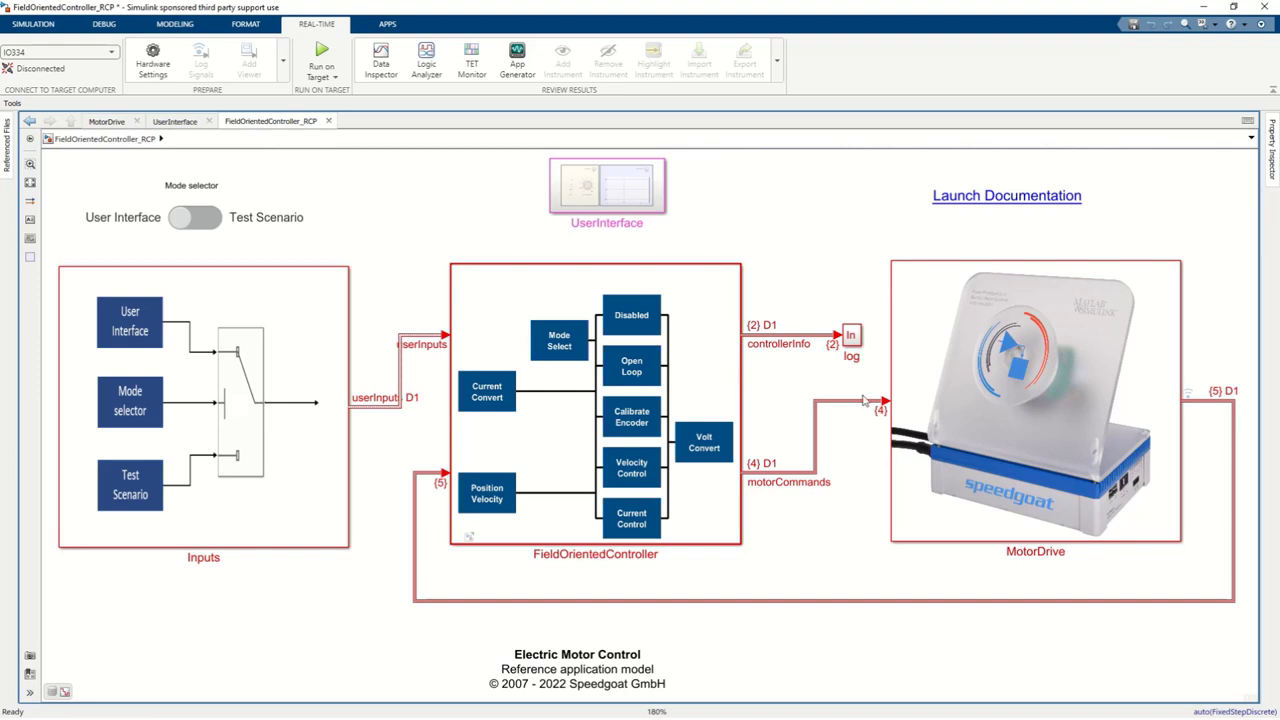
Open the Setup1 block inside MotorDrive and review its IO397-50k bitstream pin mapping
double_click(1000, 380)
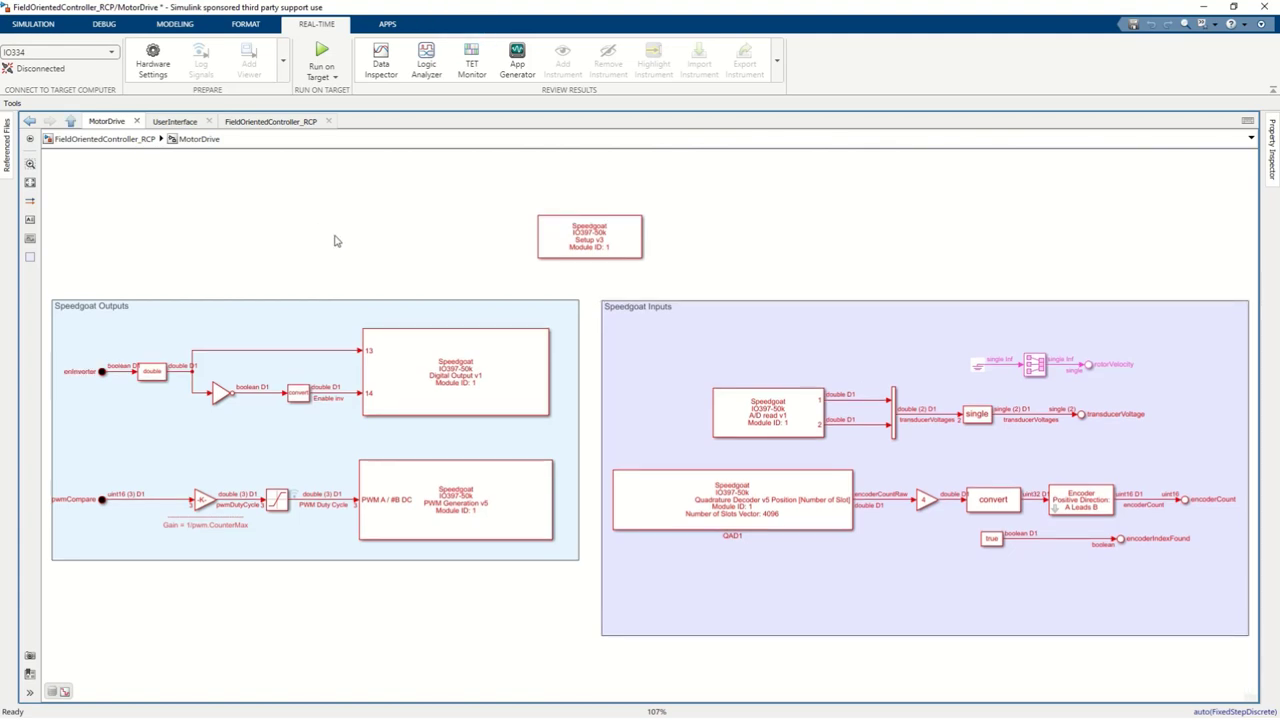
double_click(598, 232)
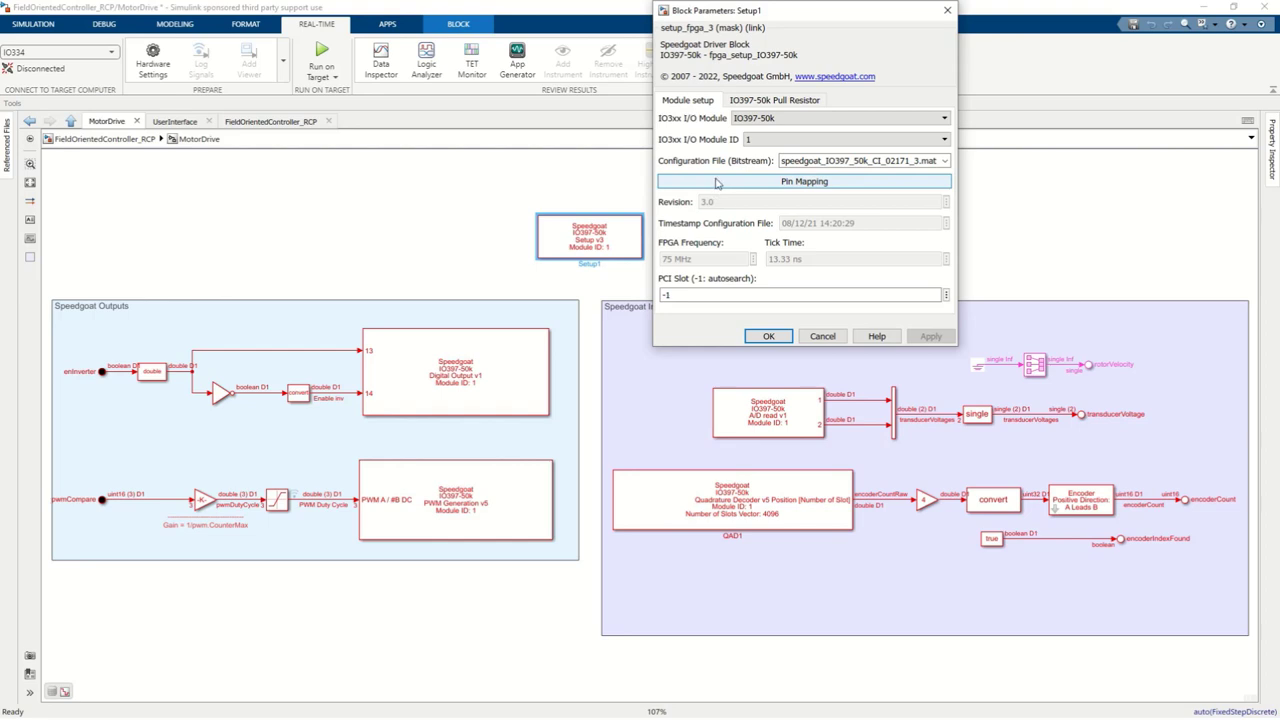
left_click(703, 184)
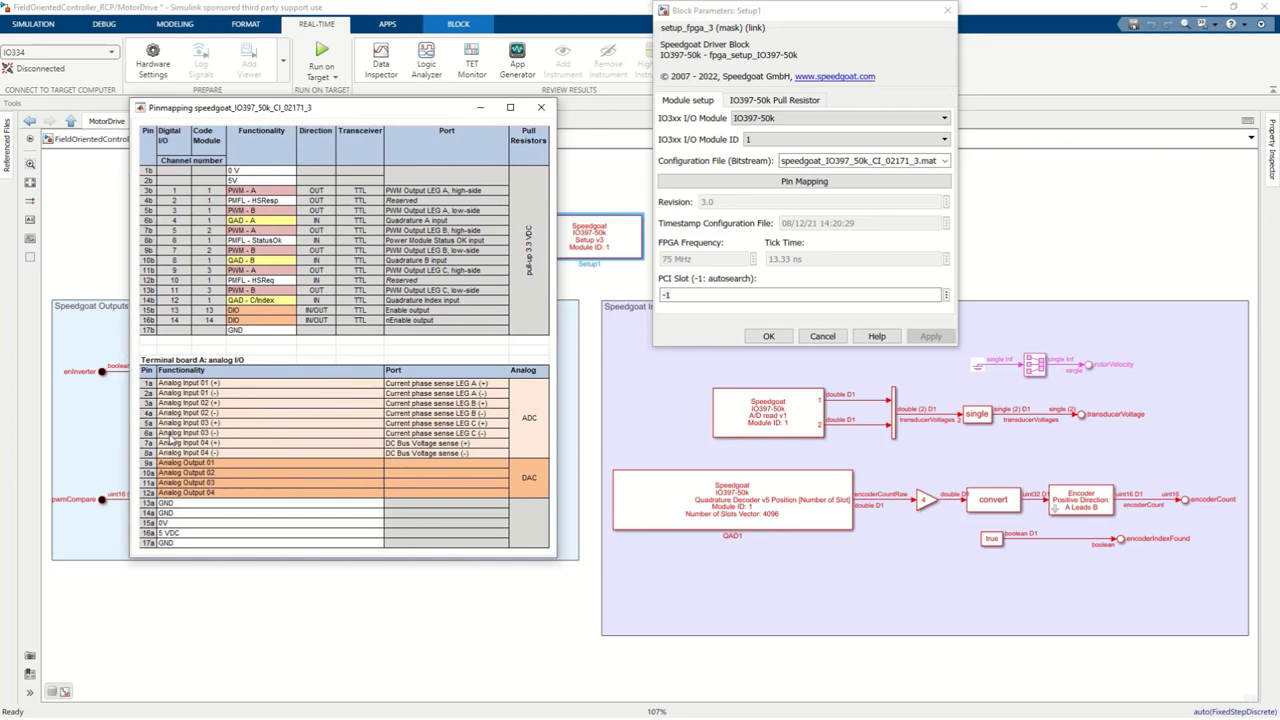
left_click(541, 107)
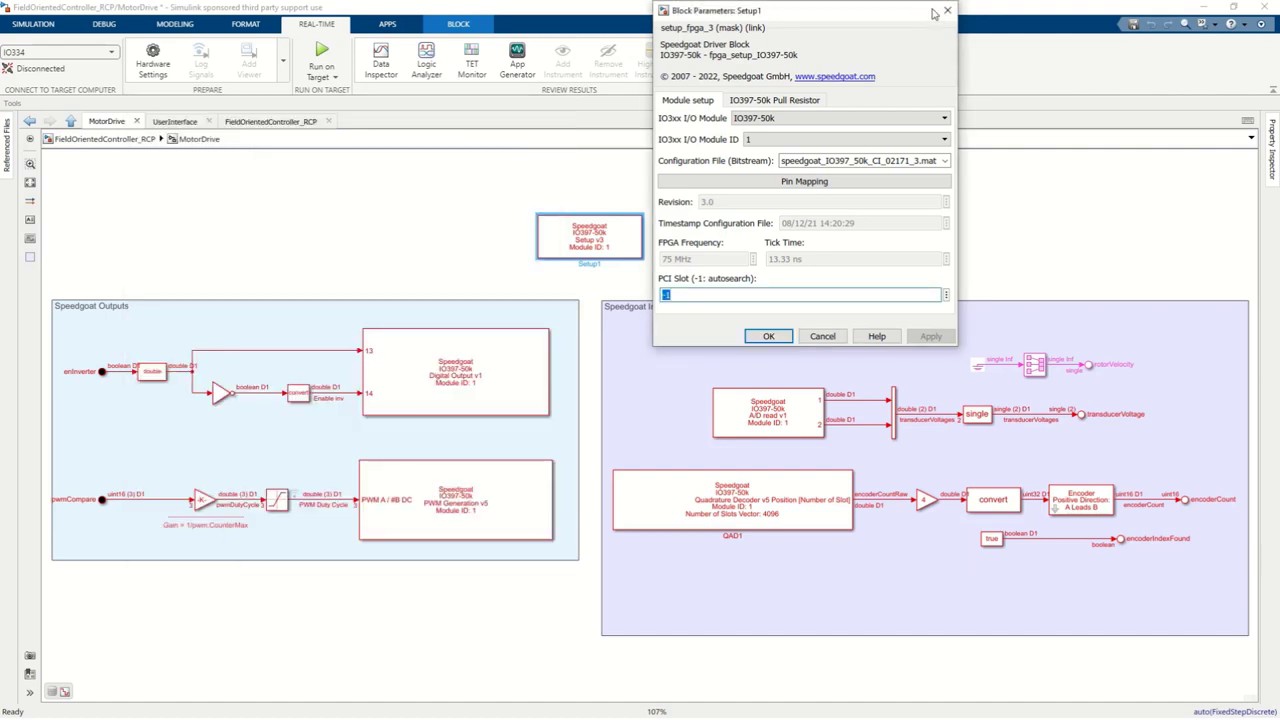
Close Setup1 and review the Digital output block's parameters
left_click(947, 10)
left_click(486, 223)
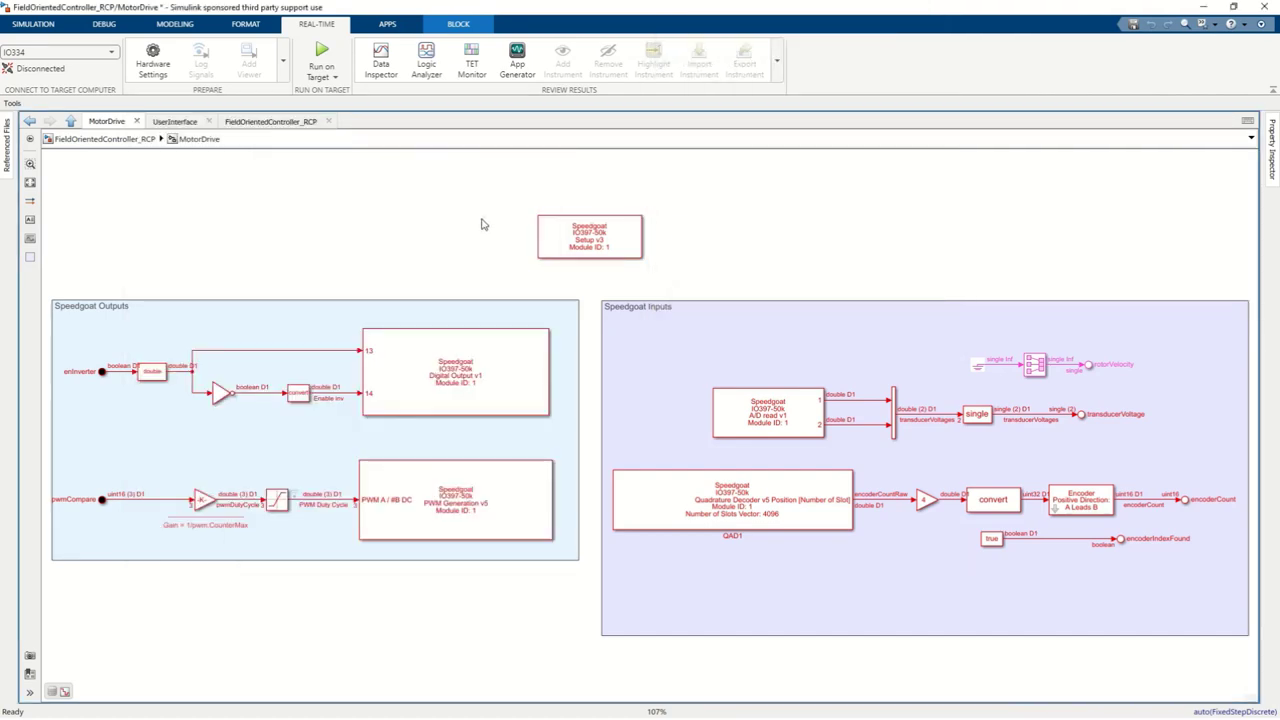
double_click(429, 371)
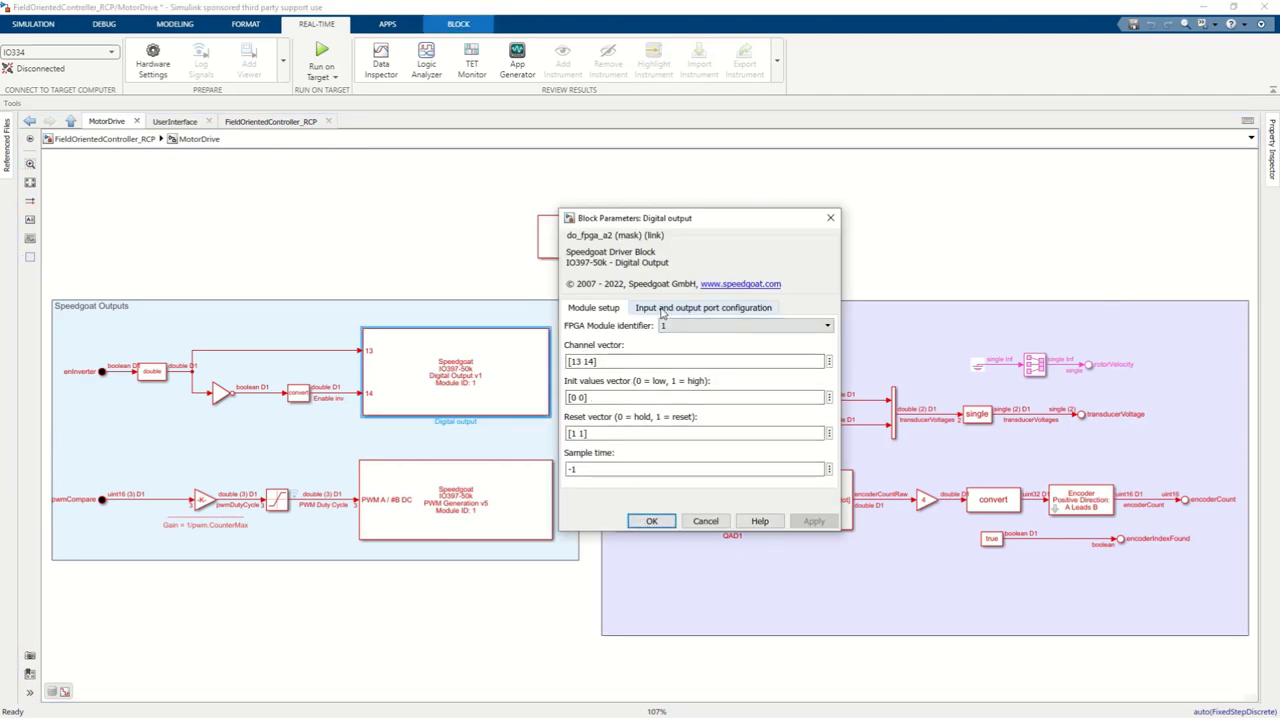
left_click(651, 521)
Review the PWM generation block's PWM generation, Triggering, Offline state and Polarity settings
double_click(455, 500)
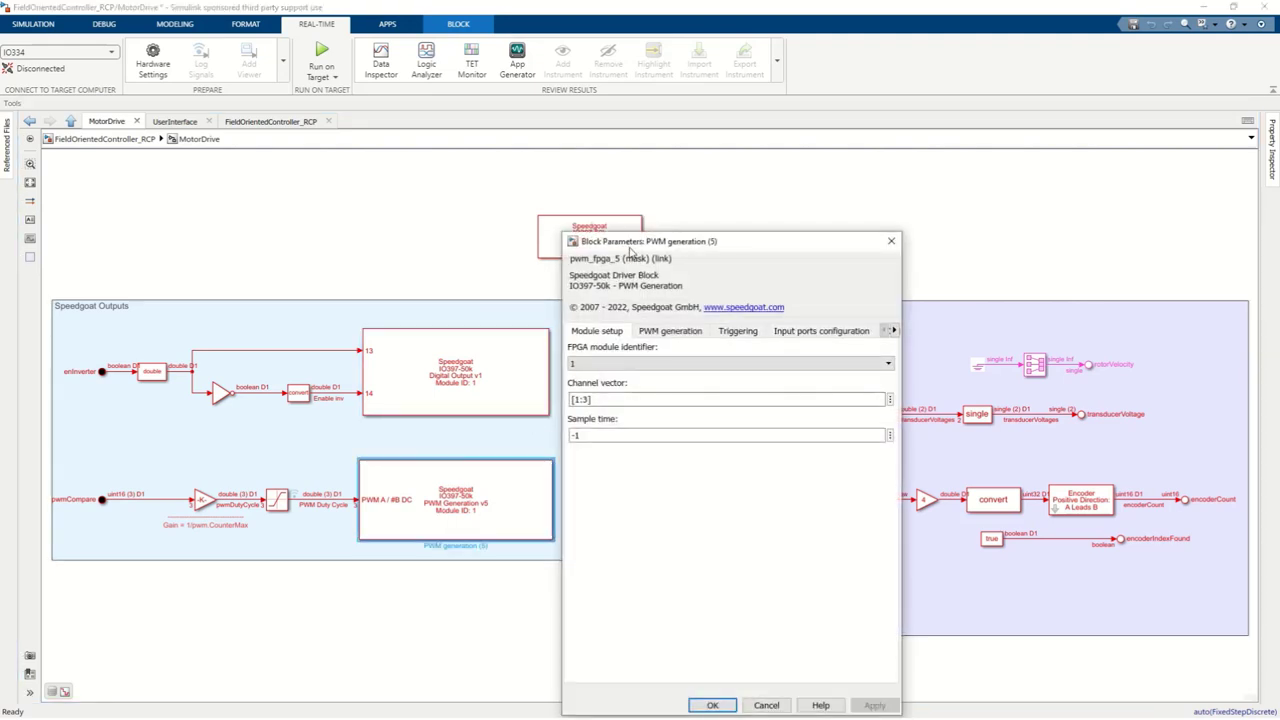
left_click_drag(633, 241, 499, 150)
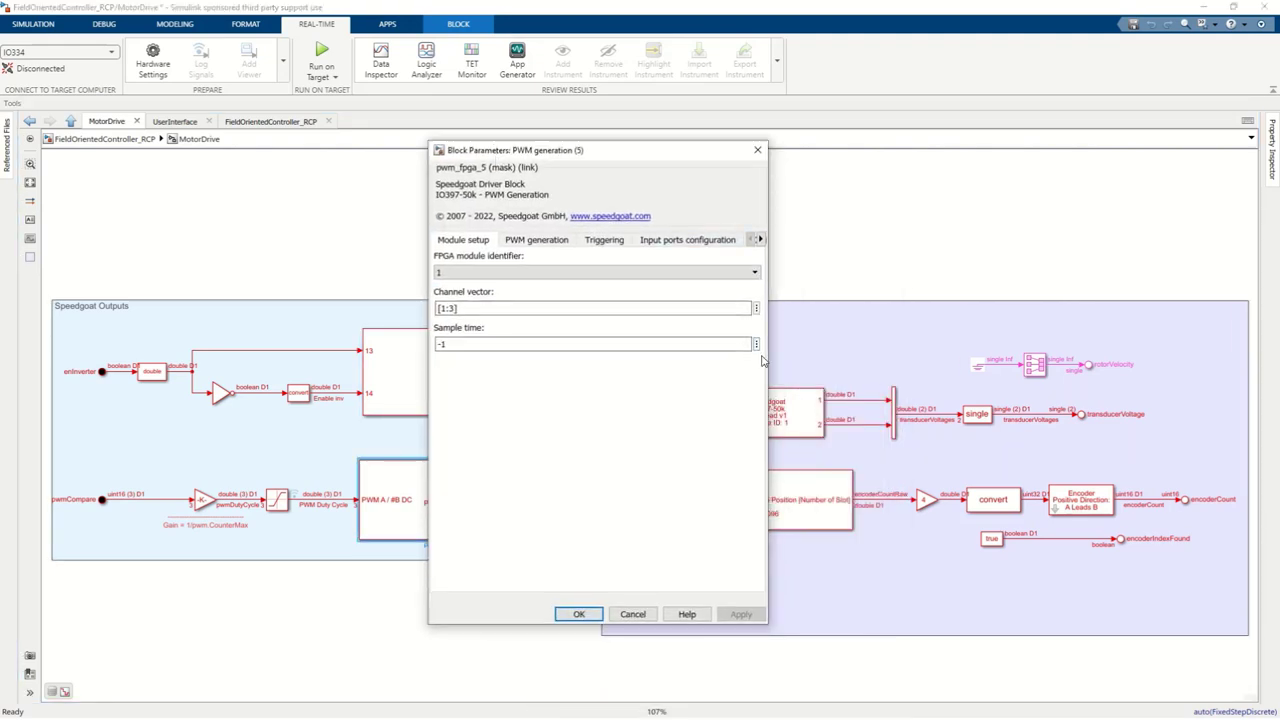
left_click_drag(768, 370, 968, 391)
left_click(530, 242)
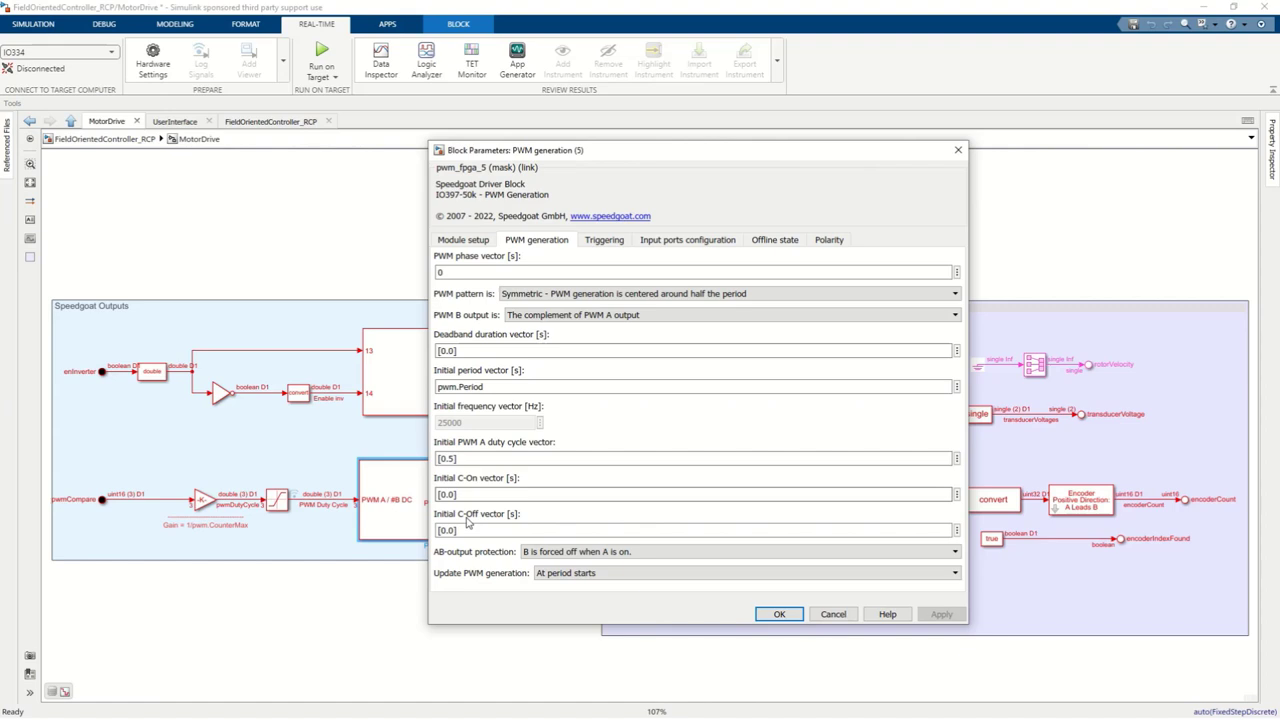
left_click(603, 242)
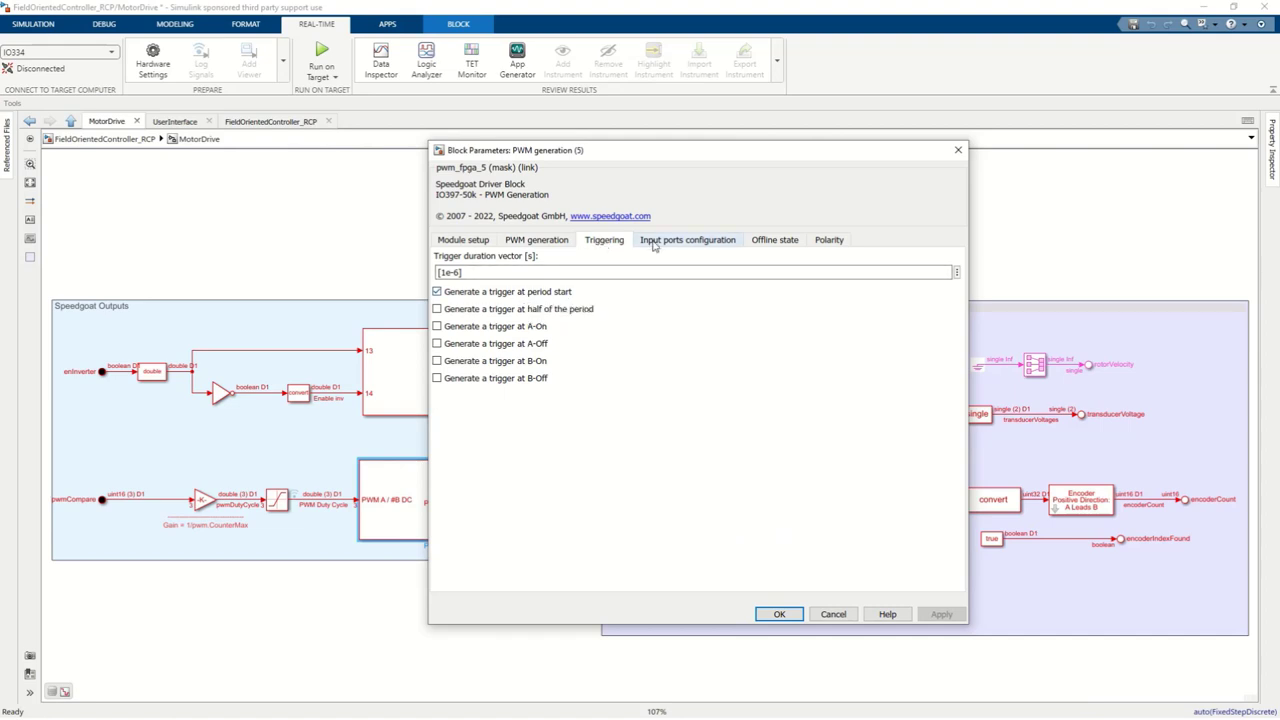
left_click(766, 241)
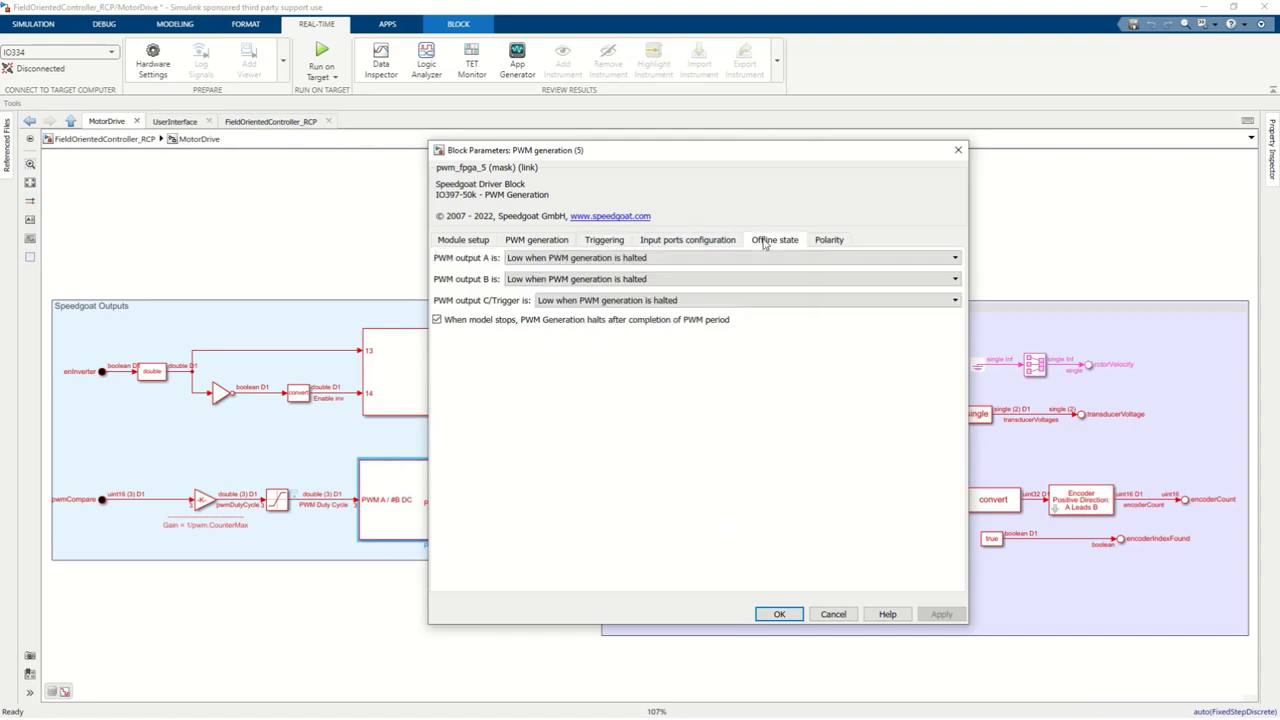
left_click(822, 242)
left_click(833, 613)
Review the QAD1 decoder's Quadrature Decoder and Input and Output Port Configuration settings
double_click(746, 491)
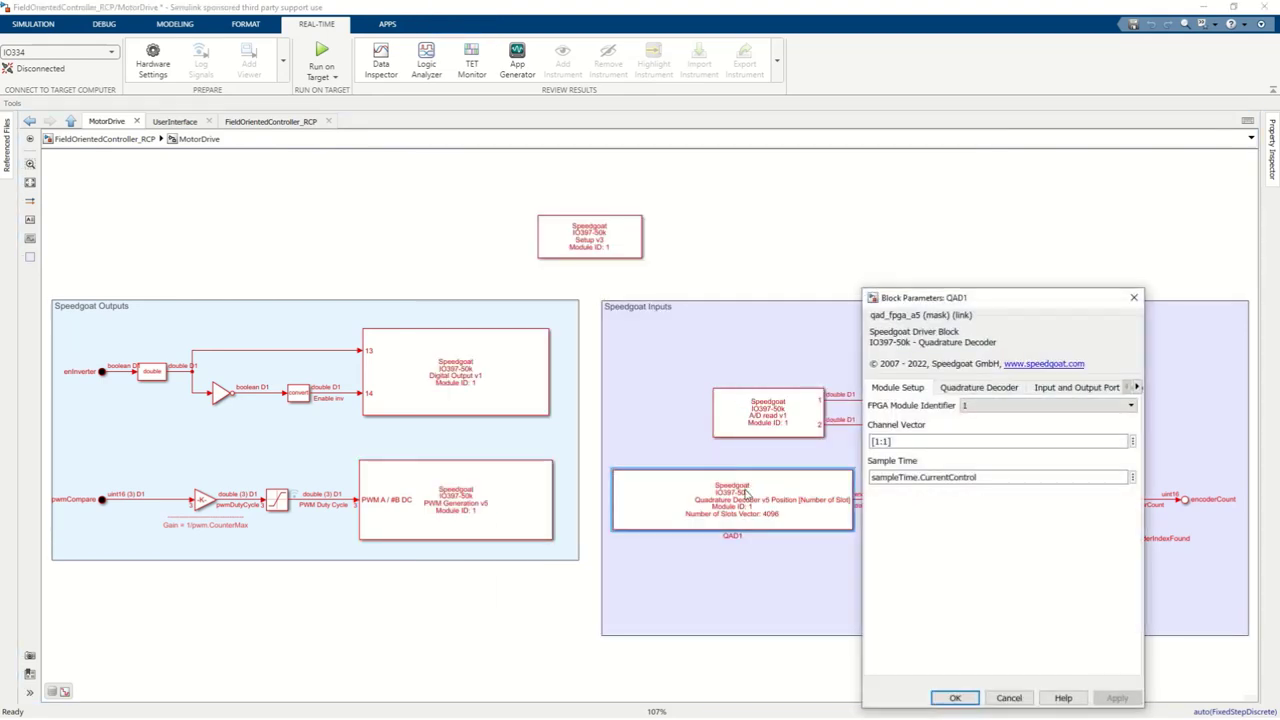
left_click_drag(868, 297, 549, 206)
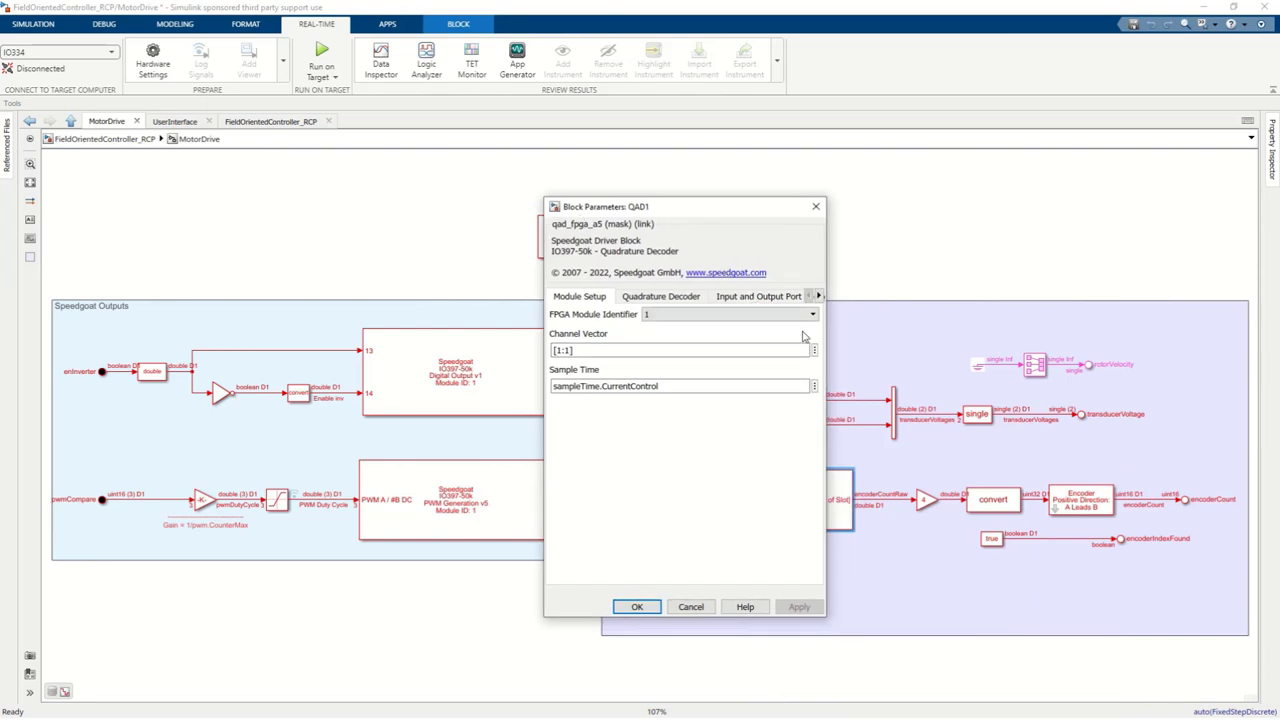
left_click_drag(825, 352, 1054, 352)
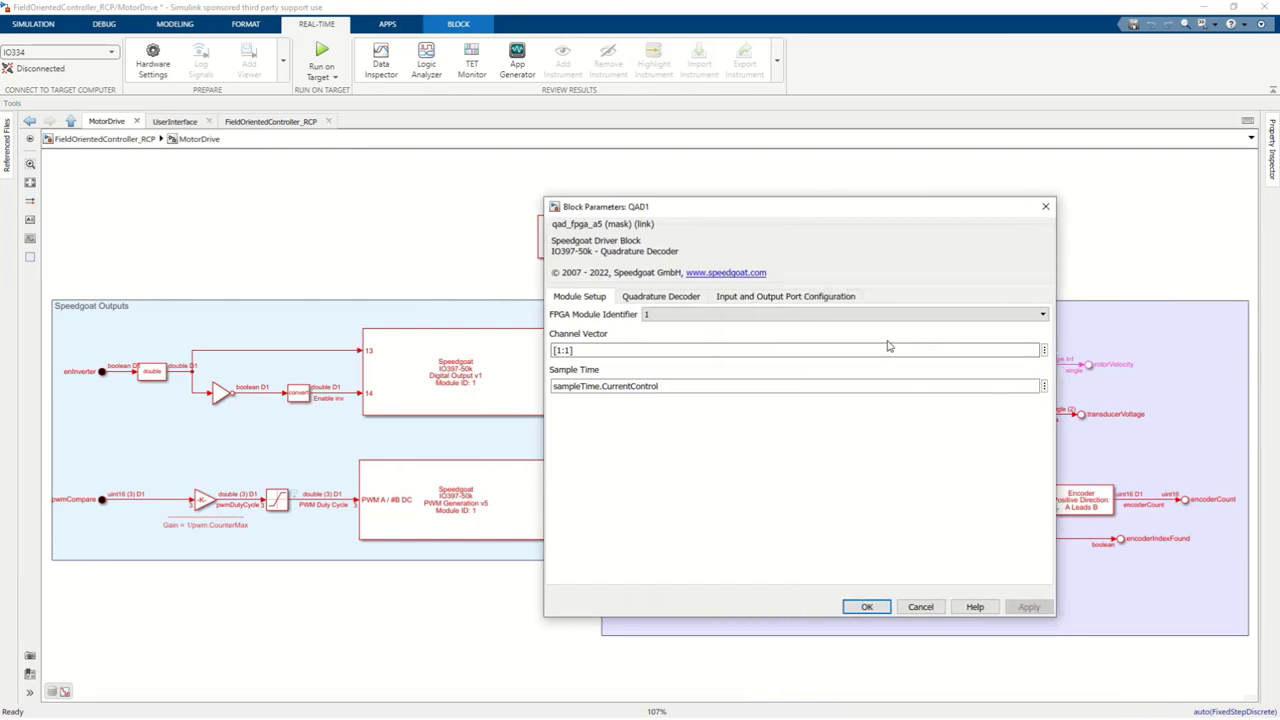
left_click(633, 297)
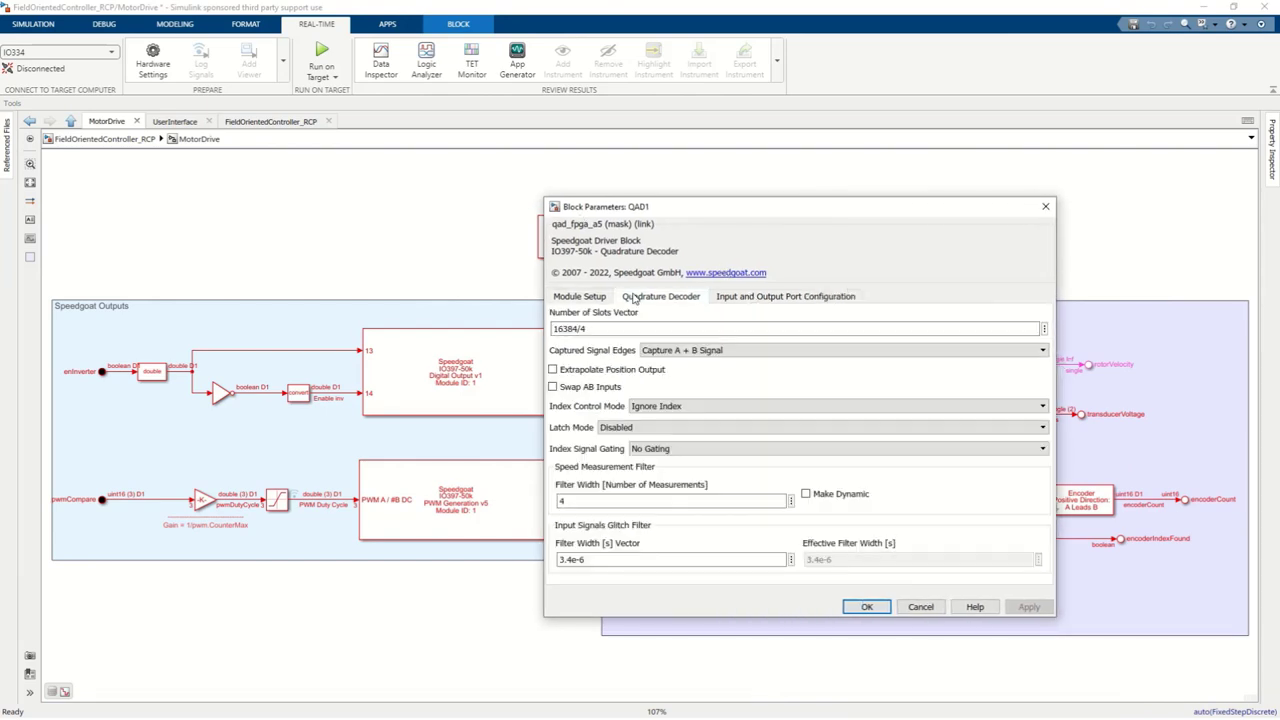
left_click(736, 297)
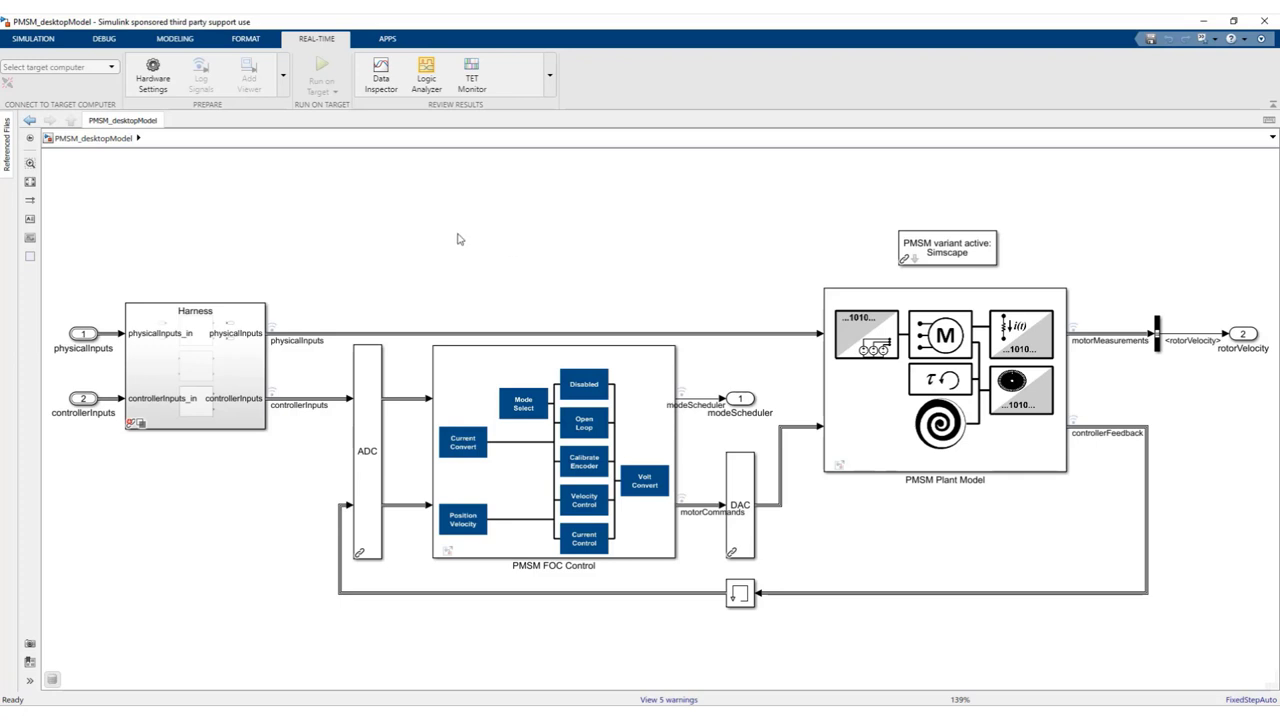
double_click(630, 463)
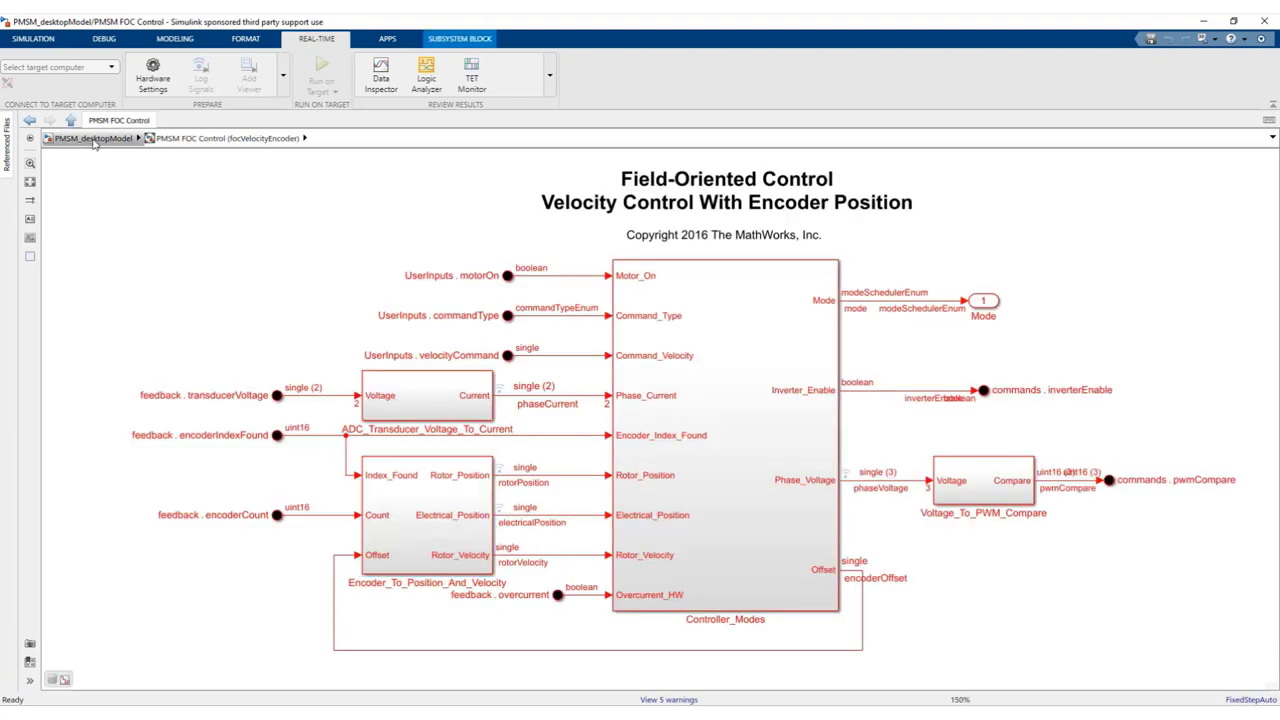
left_click(93, 139)
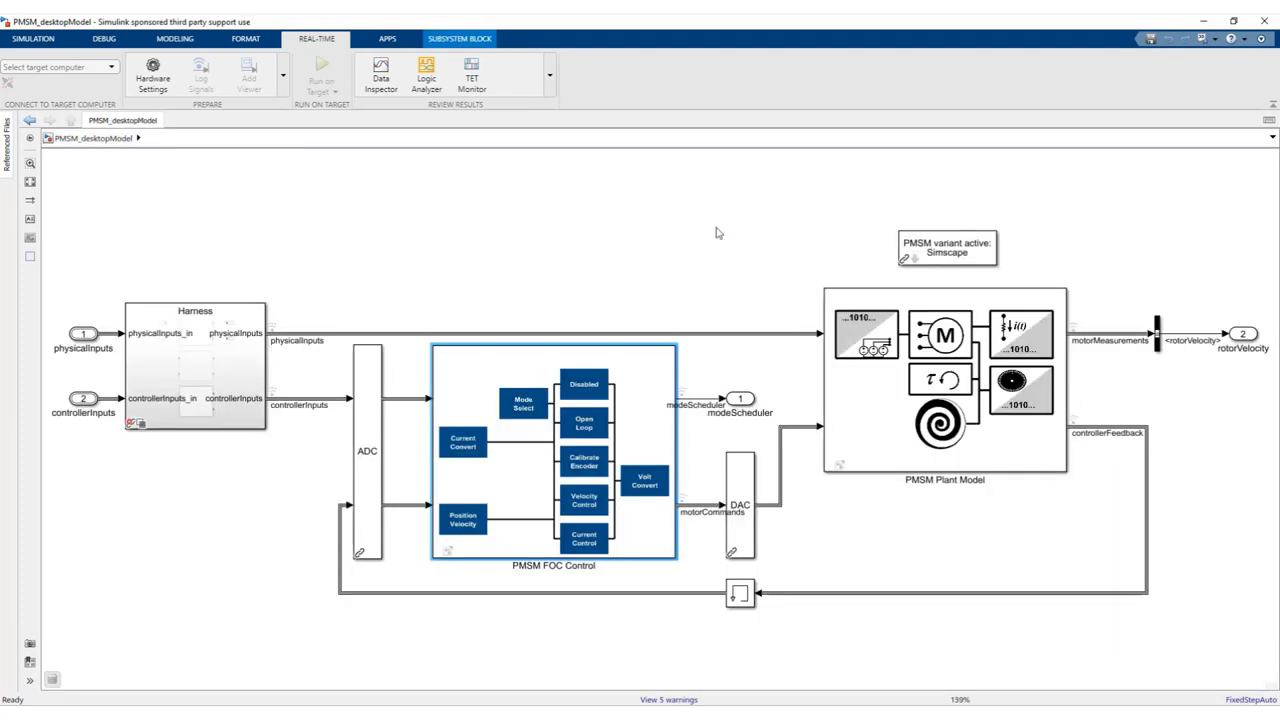
left_click(1032, 447)
double_click(1032, 447)
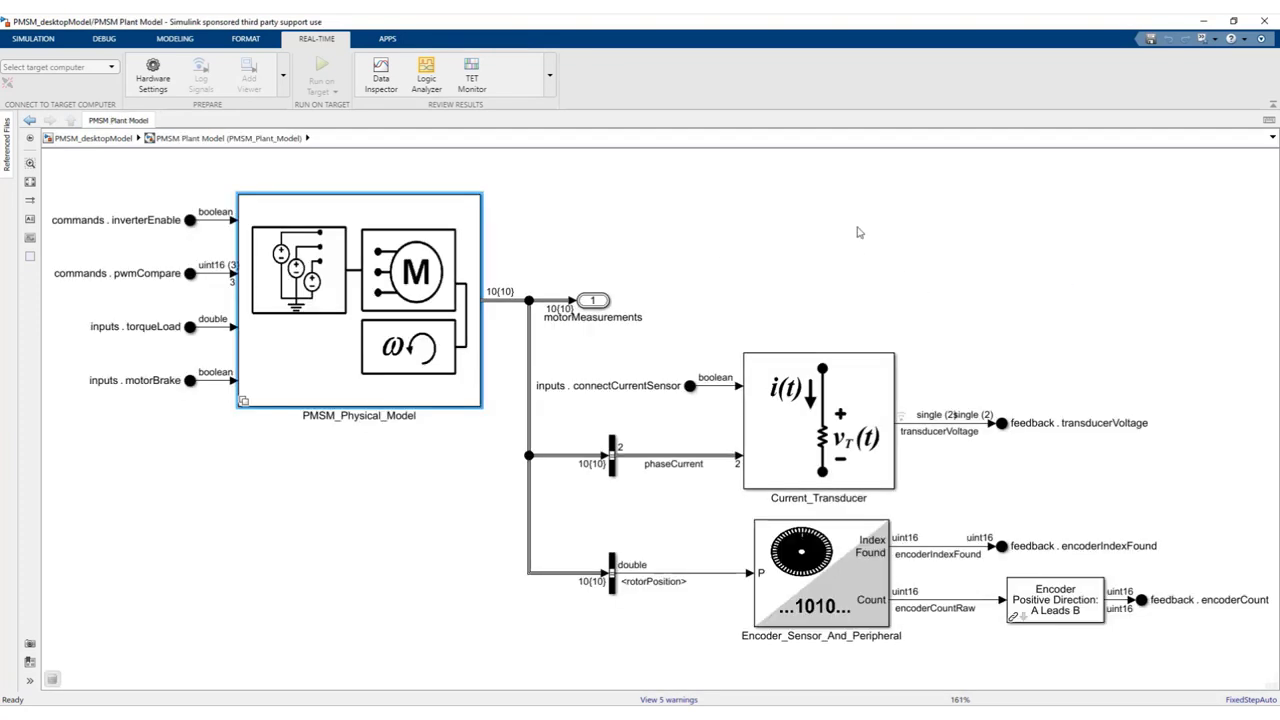
double_click(372, 283)
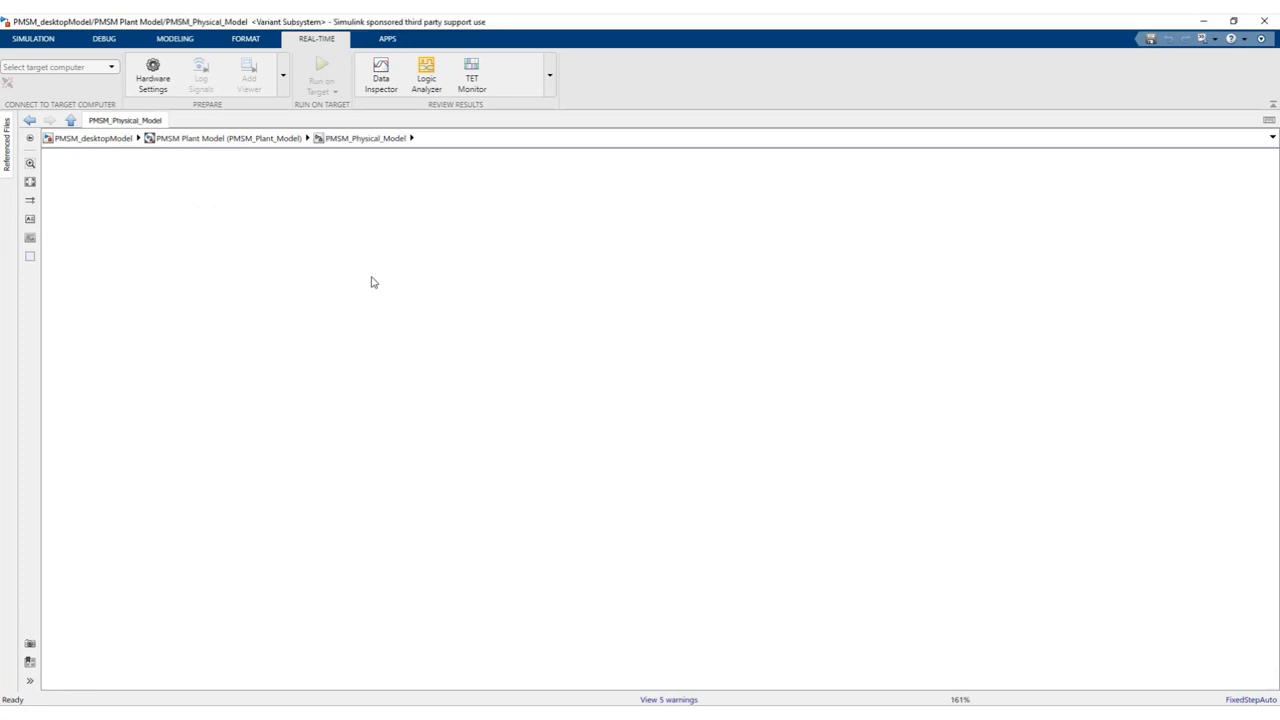
double_click(663, 279)
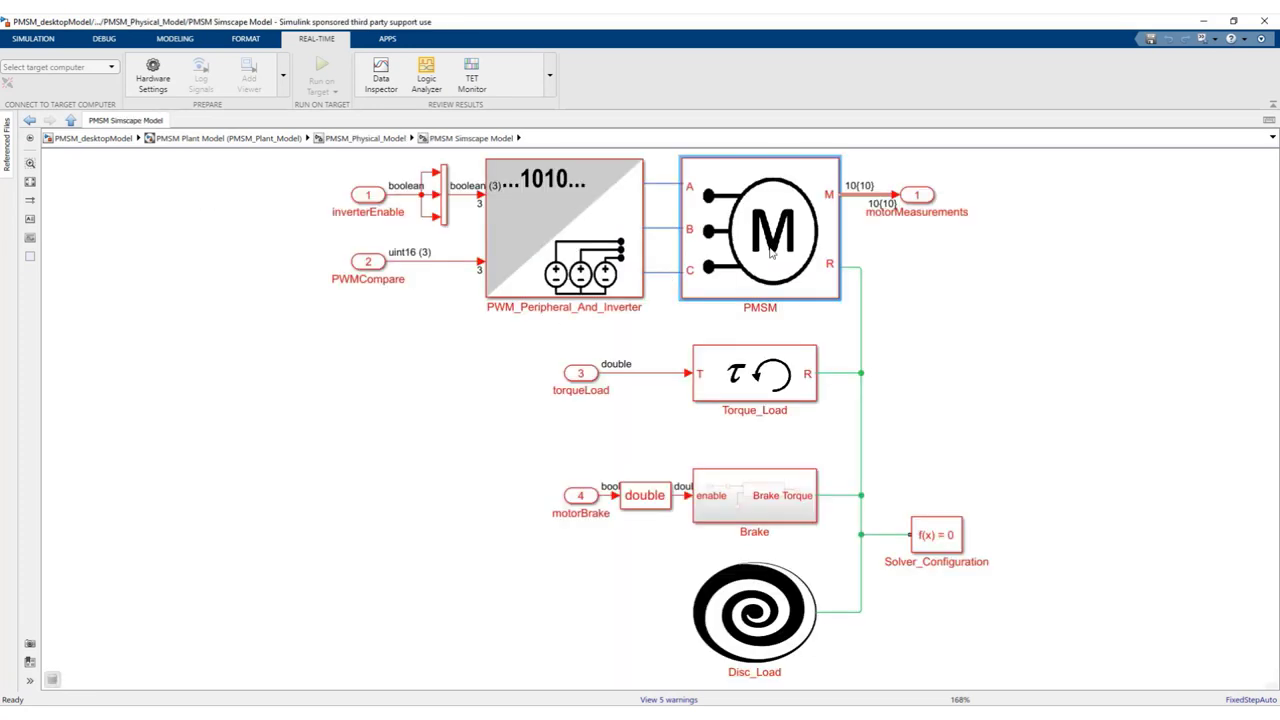
left_click(779, 240)
double_click(779, 240)
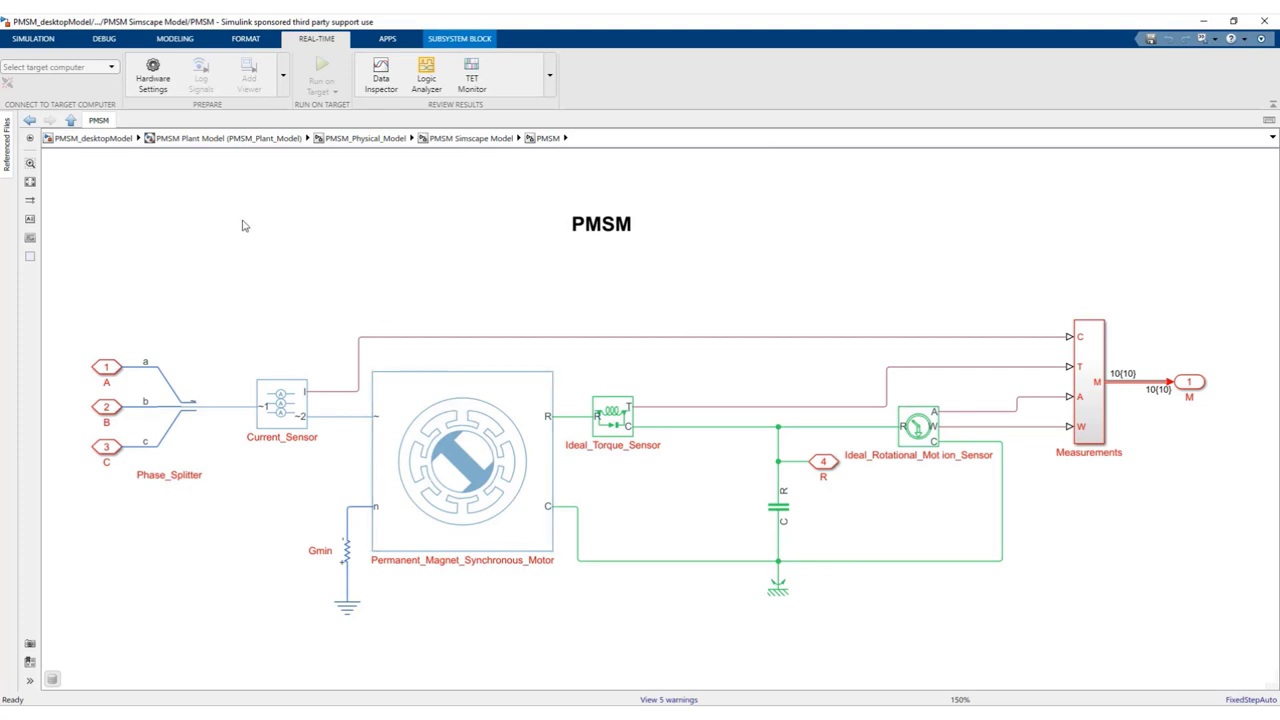
Set the Harness Inputs variant's active choice to sigBuilderInput
left_click(86, 139)
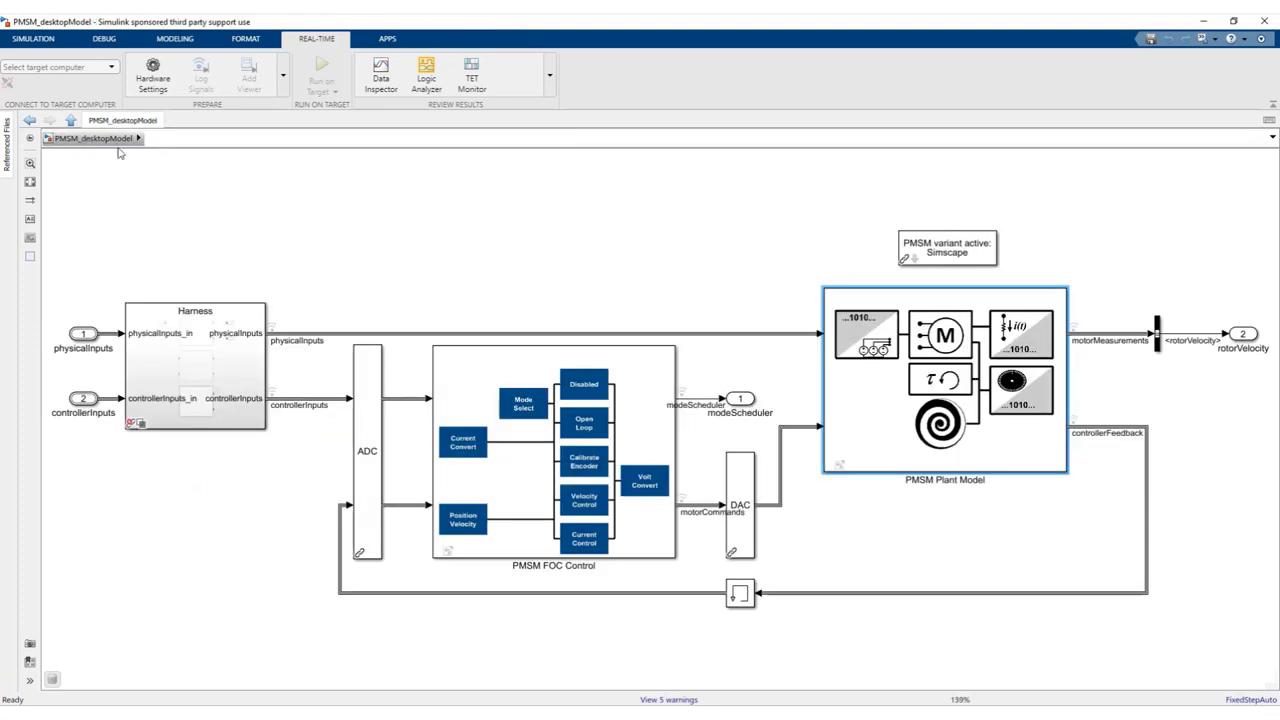
left_click(566, 238)
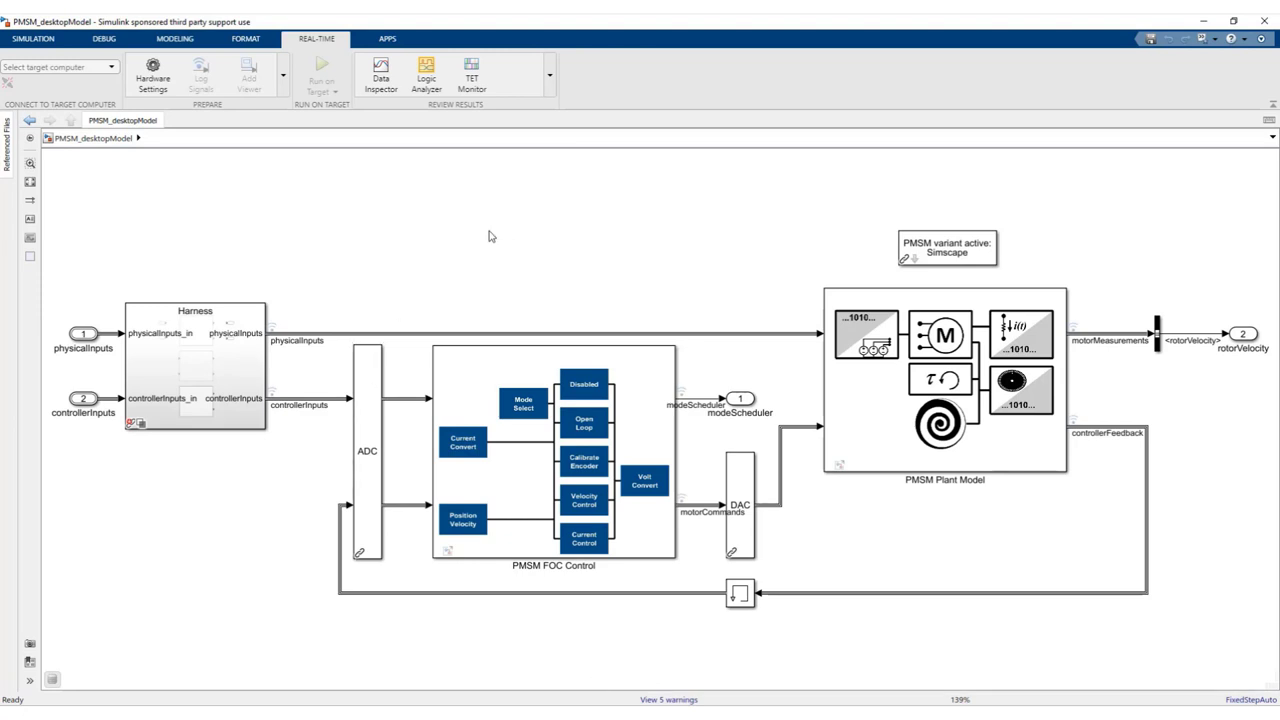
left_click(213, 356)
right_click(213, 356)
left_click(296, 546)
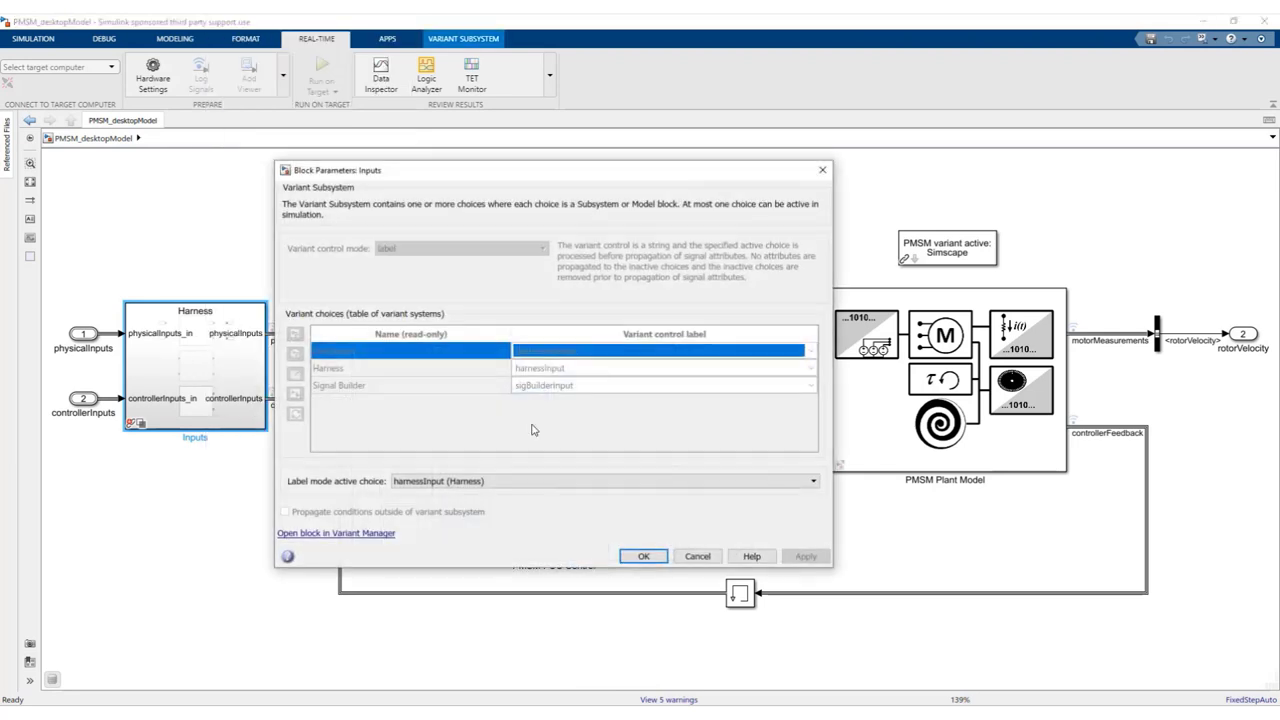
left_click(586, 481)
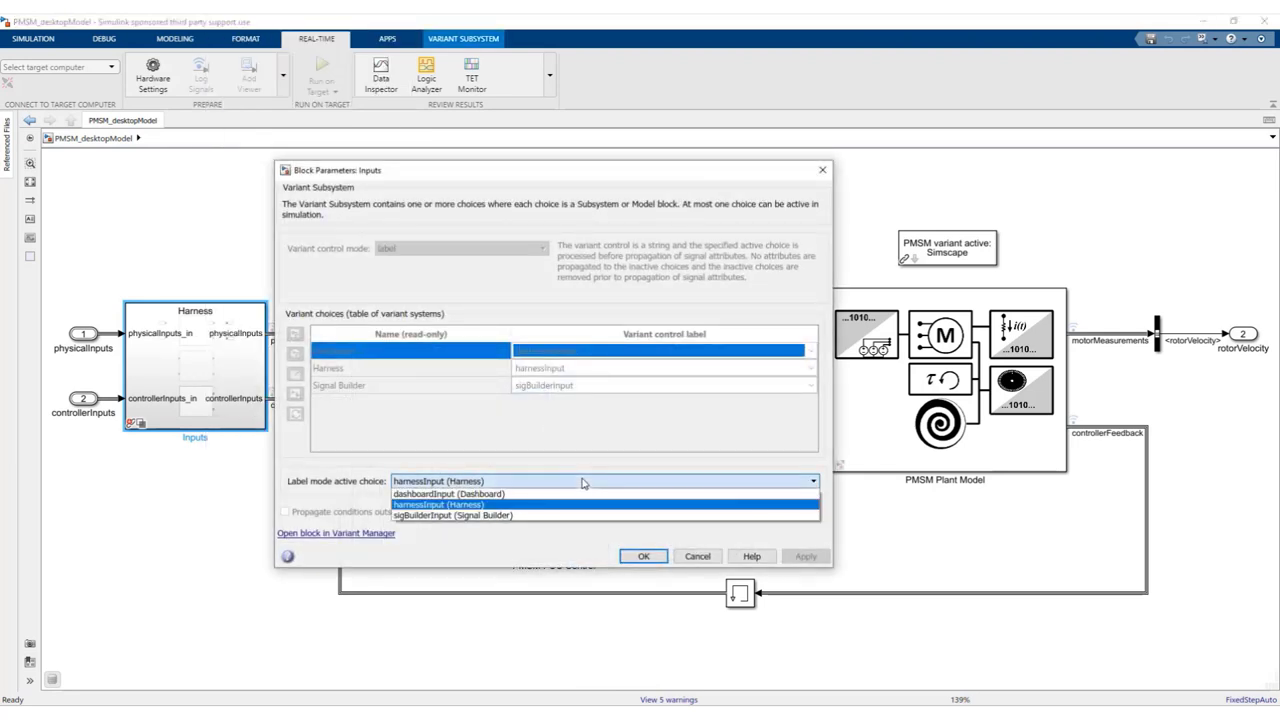
left_click(518, 516)
left_click(641, 557)
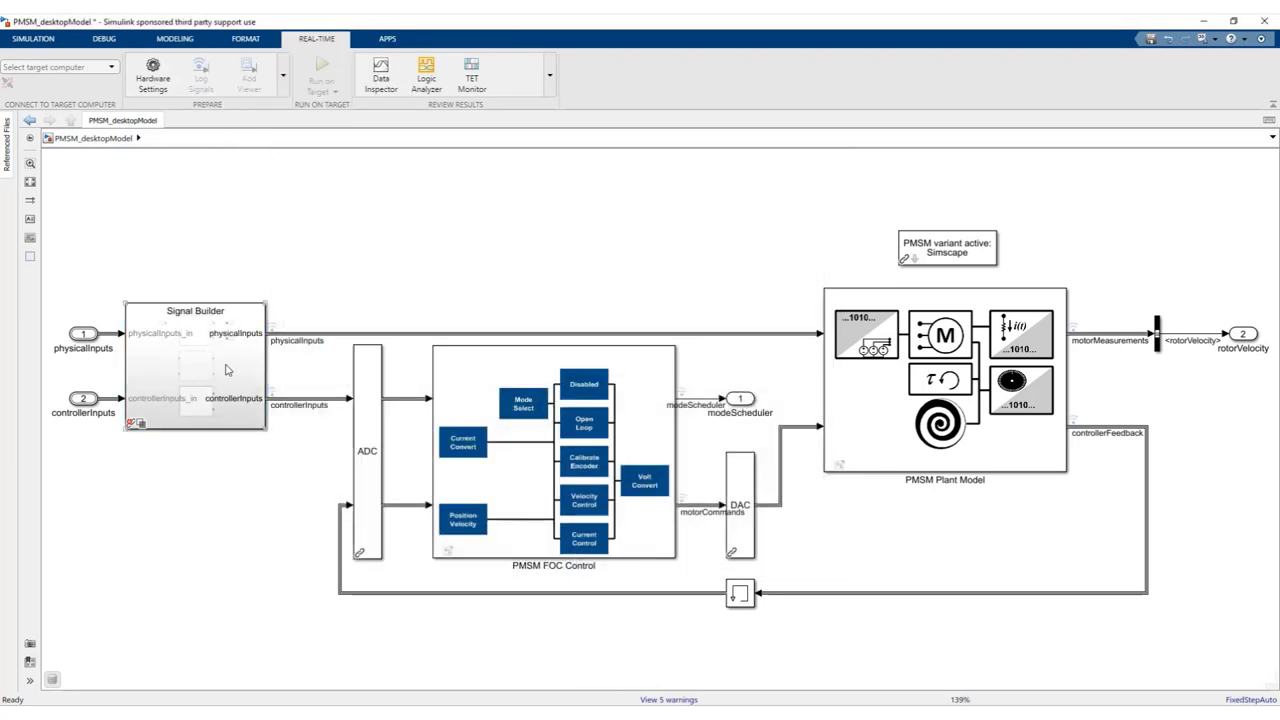
Keep OpenLoop_CoastdownTest active in the Signal Editor block and open its scenarios for editing
double_click(200, 410)
left_click(629, 541)
double_click(629, 545)
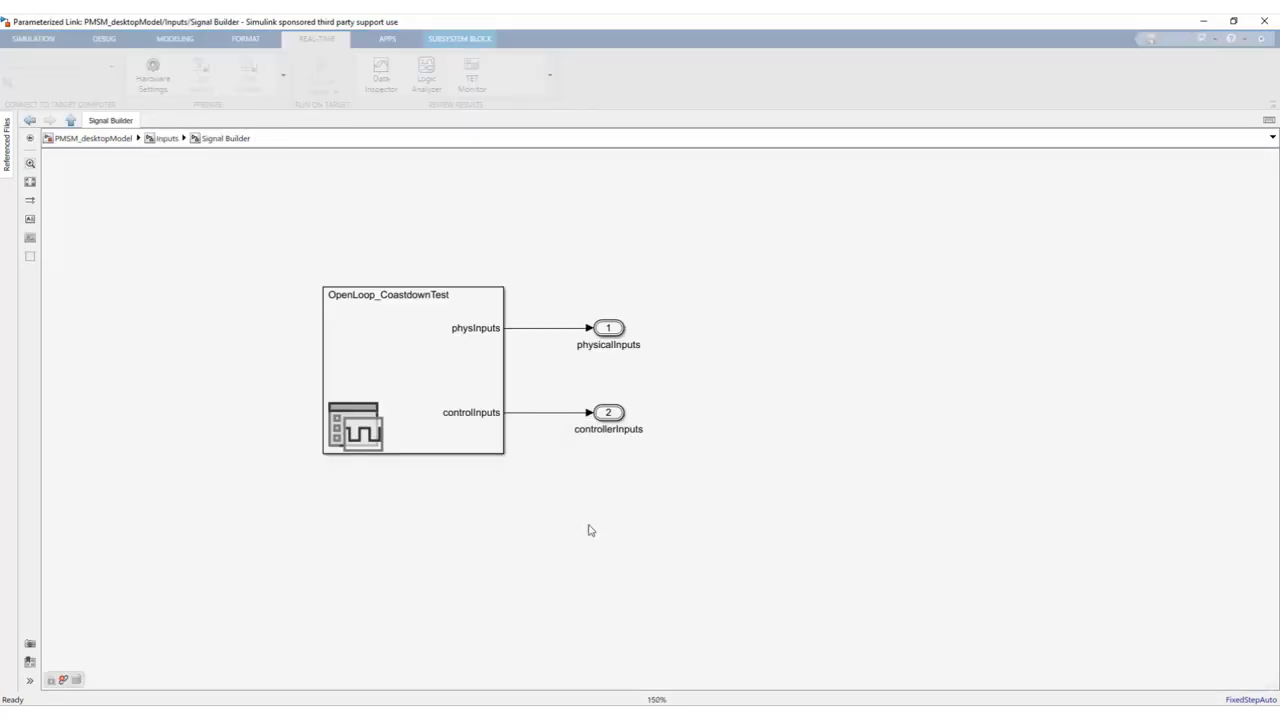
double_click(467, 379)
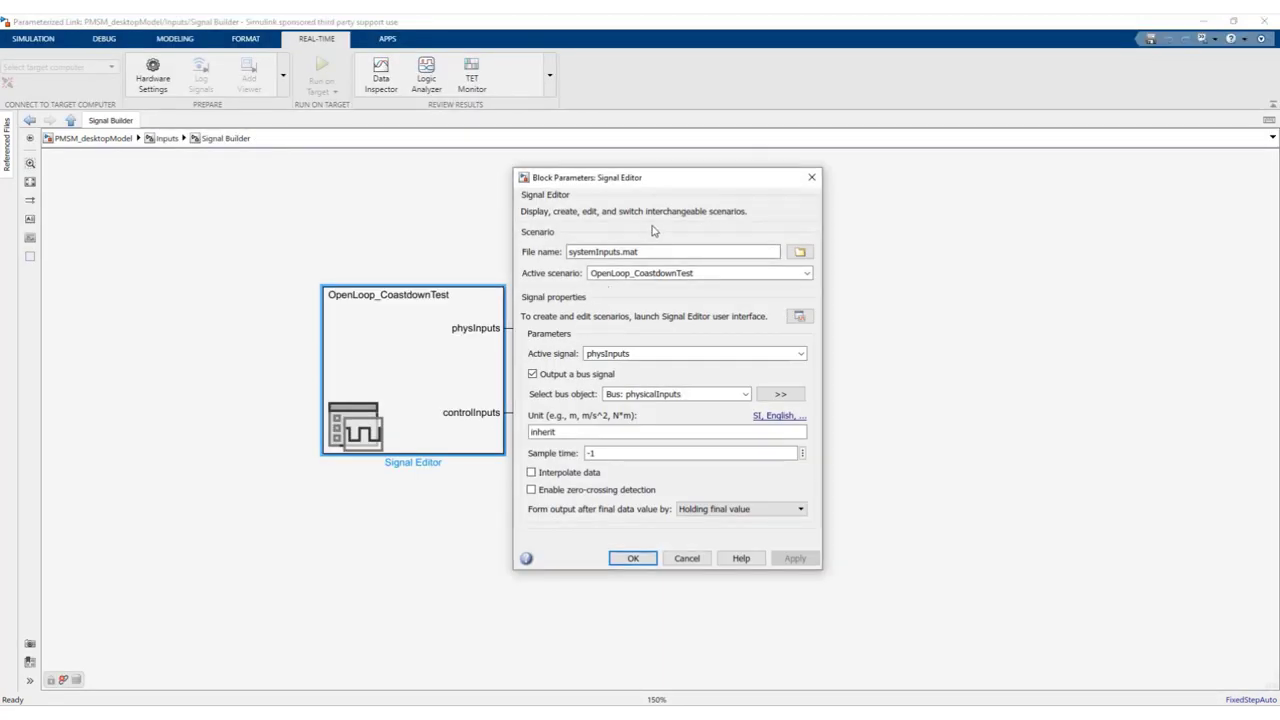
left_click(807, 274)
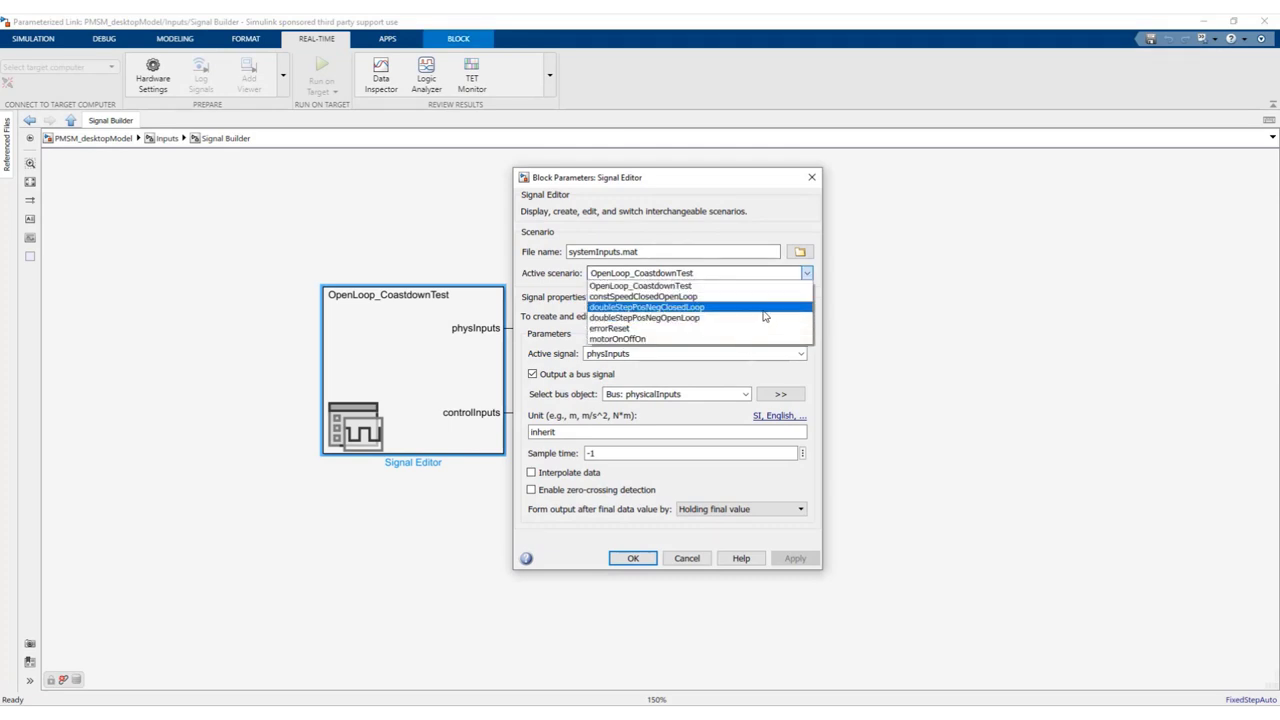
left_click(780, 287)
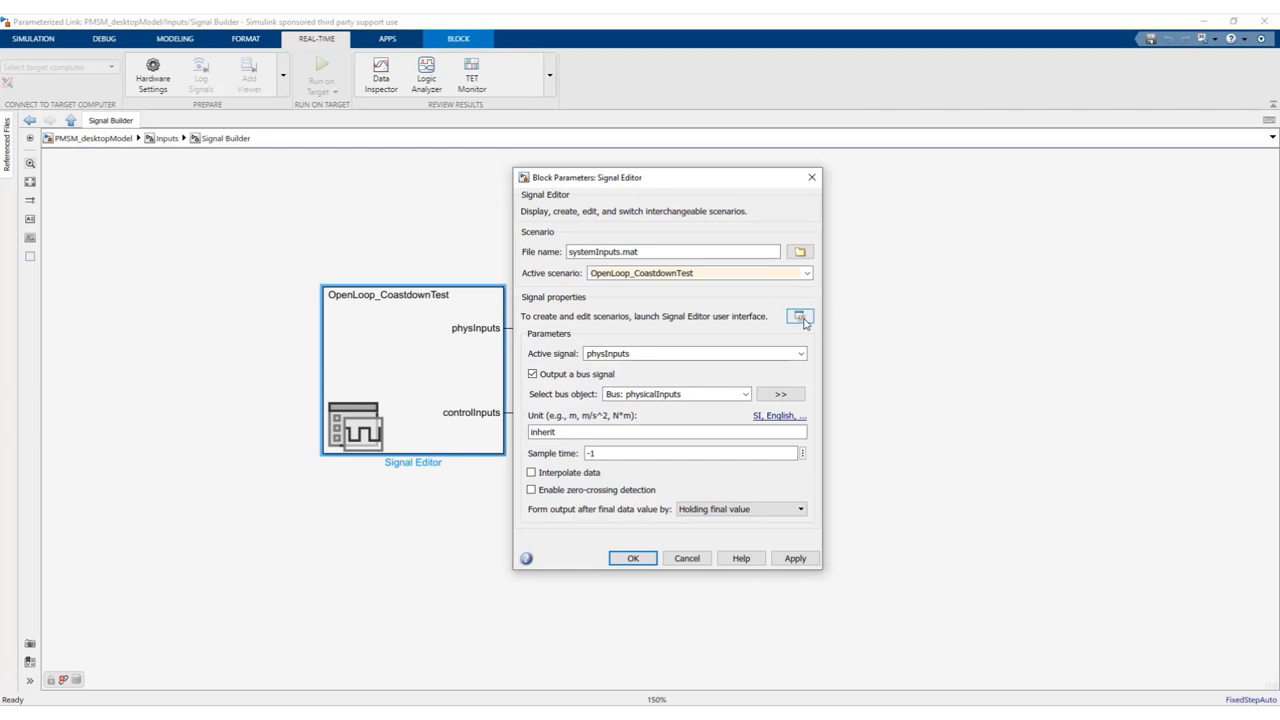
left_click(800, 317)
left_click(7, 149)
left_click(80, 243)
left_click(135, 85)
left_click(152, 111)
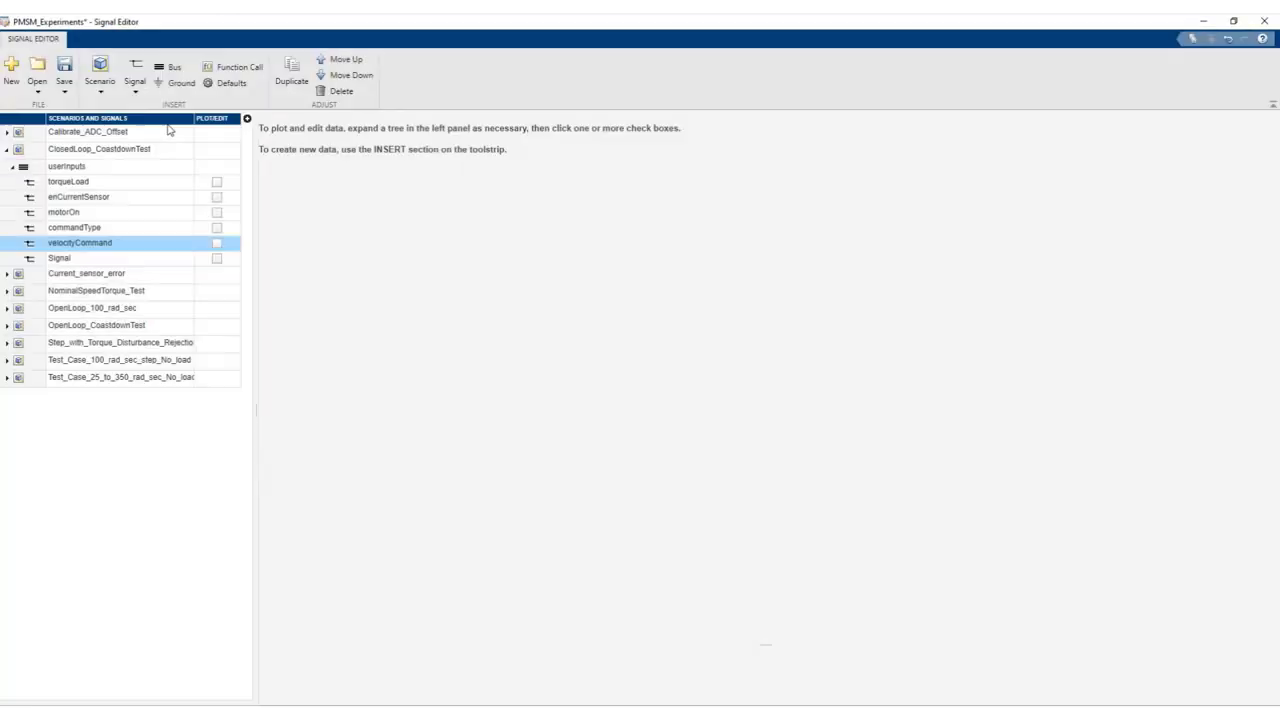
left_click(217, 259)
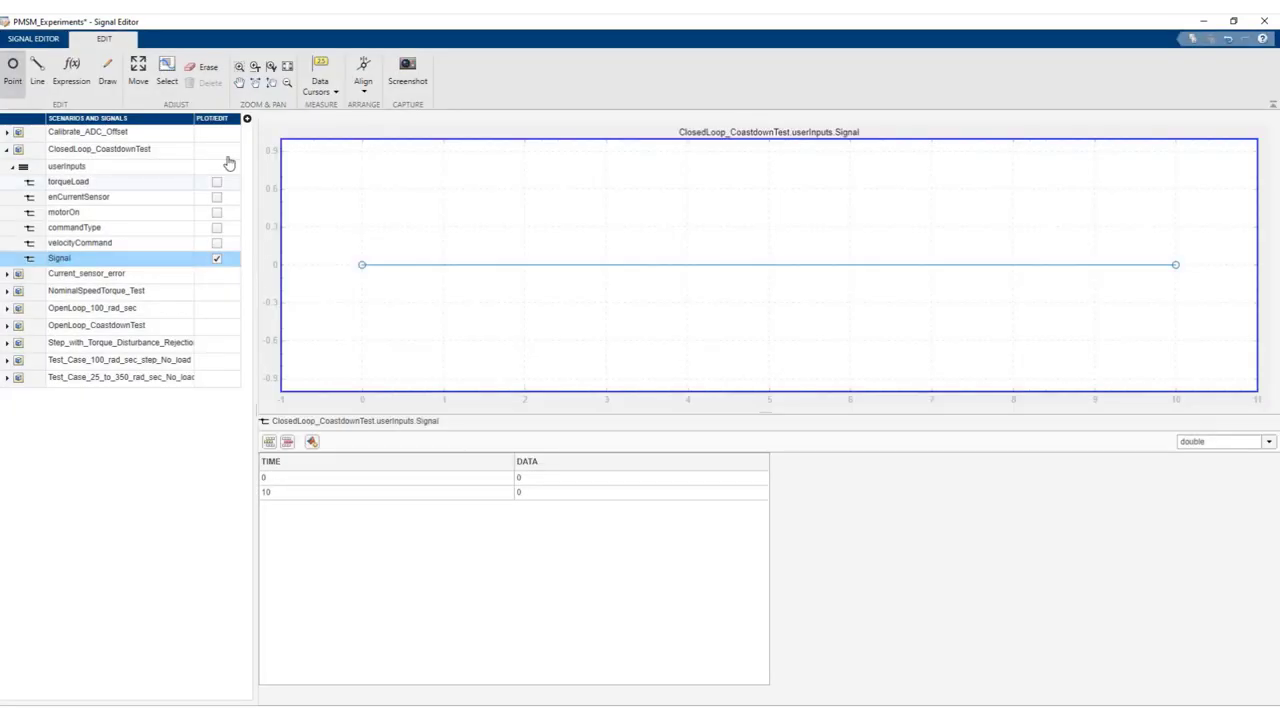
left_click(1168, 254)
left_click(12, 70)
left_click(443, 264)
left_click(481, 189)
left_click(524, 340)
left_click(582, 264)
left_click(37, 70)
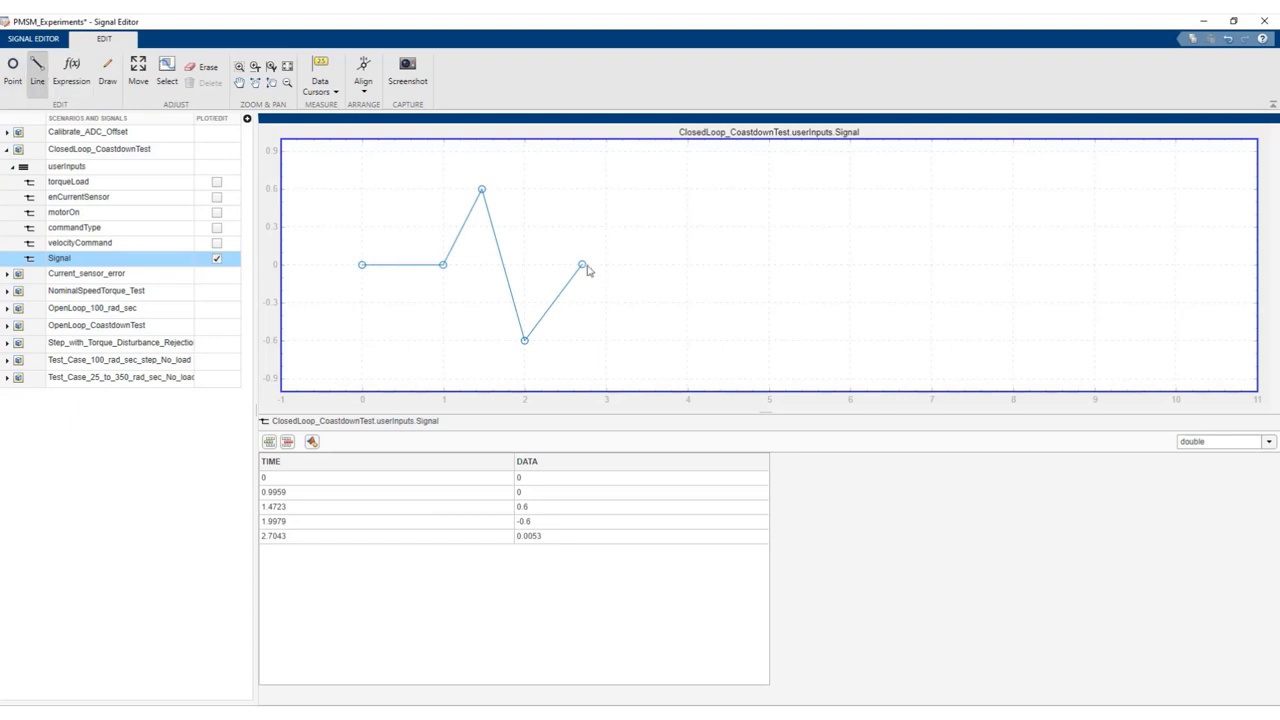
left_click(655, 189)
double_click(786, 188)
left_click(866, 362)
left_click(886, 369)
left_click(897, 357)
double_click(946, 269)
left_click(203, 67)
mouse_move(946, 183)
left_mouse_down()
mouse_move(650, 191)
mouse_move(443, 270)
left_mouse_up()
left_click(107, 70)
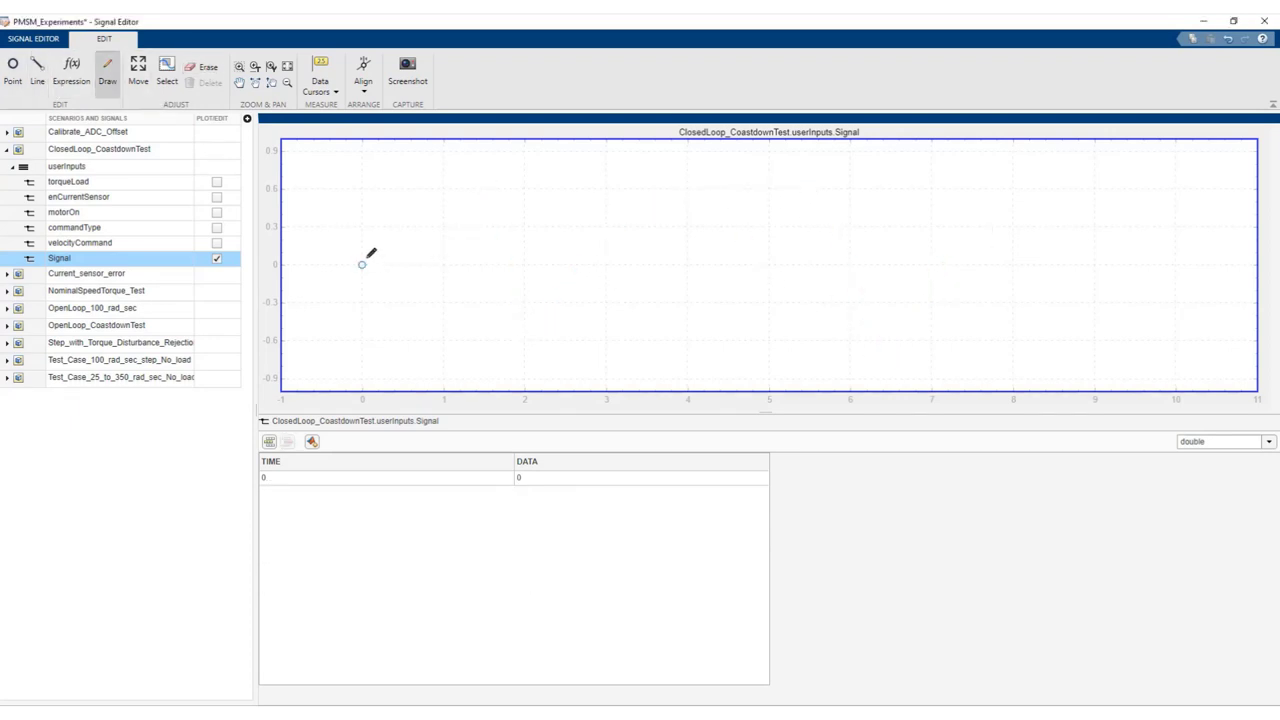
mouse_move(362, 264)
left_mouse_down()
mouse_move(689, 297)
mouse_move(795, 260)
left_mouse_up()
key("ctrl+z")
left_click(80, 78)
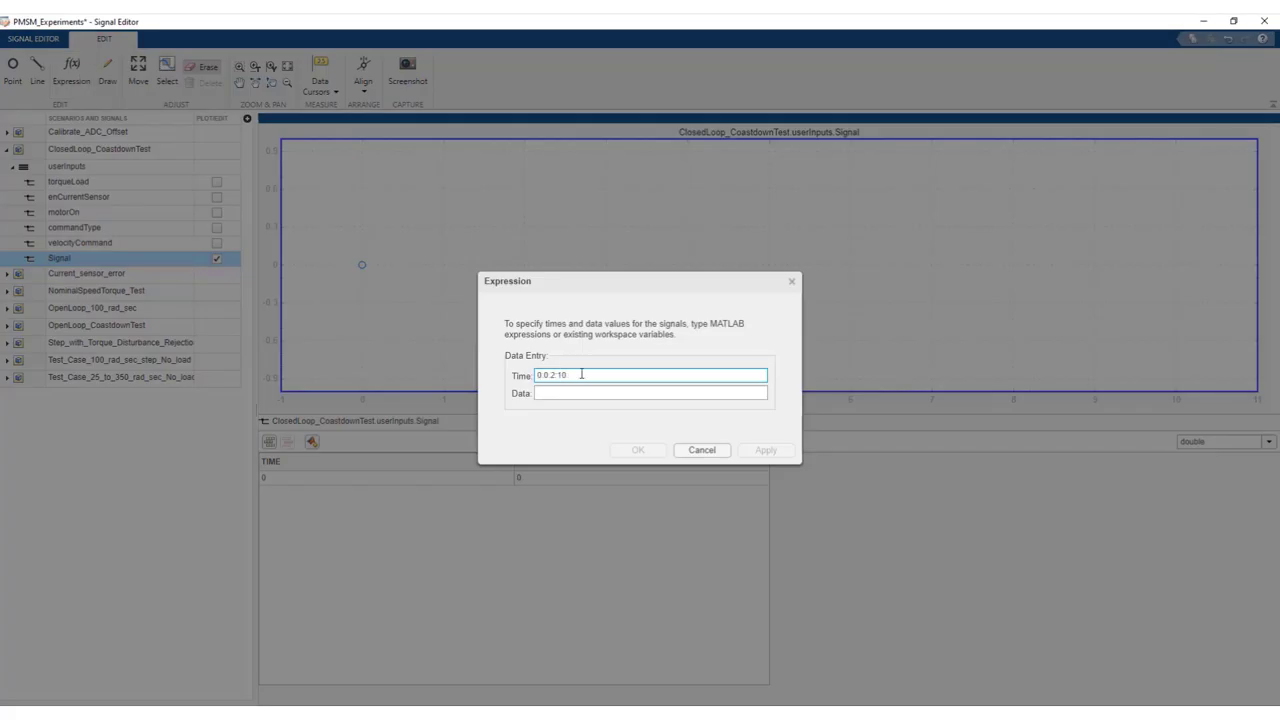
left_click(623, 393)
type("sin(0:0.2:10)")
key("Return")
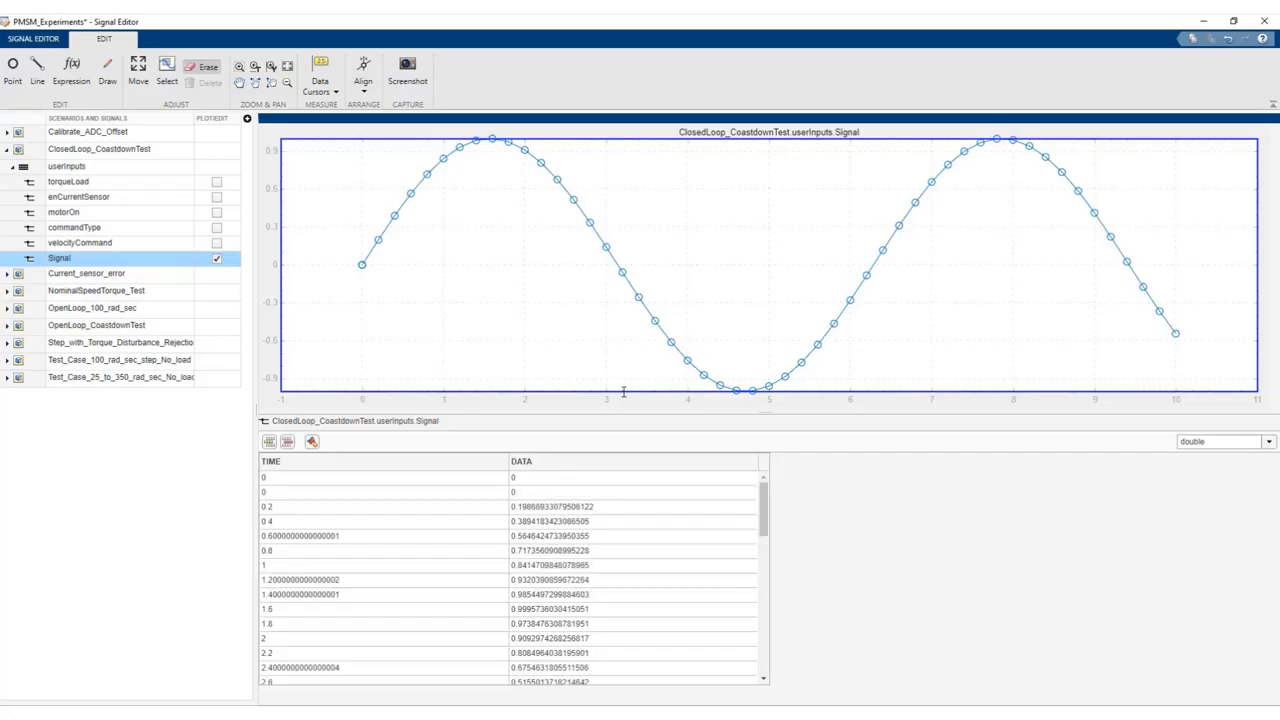
double_click(565, 507)
type("0")
double_click(585, 521)
type("0")
key("Return")
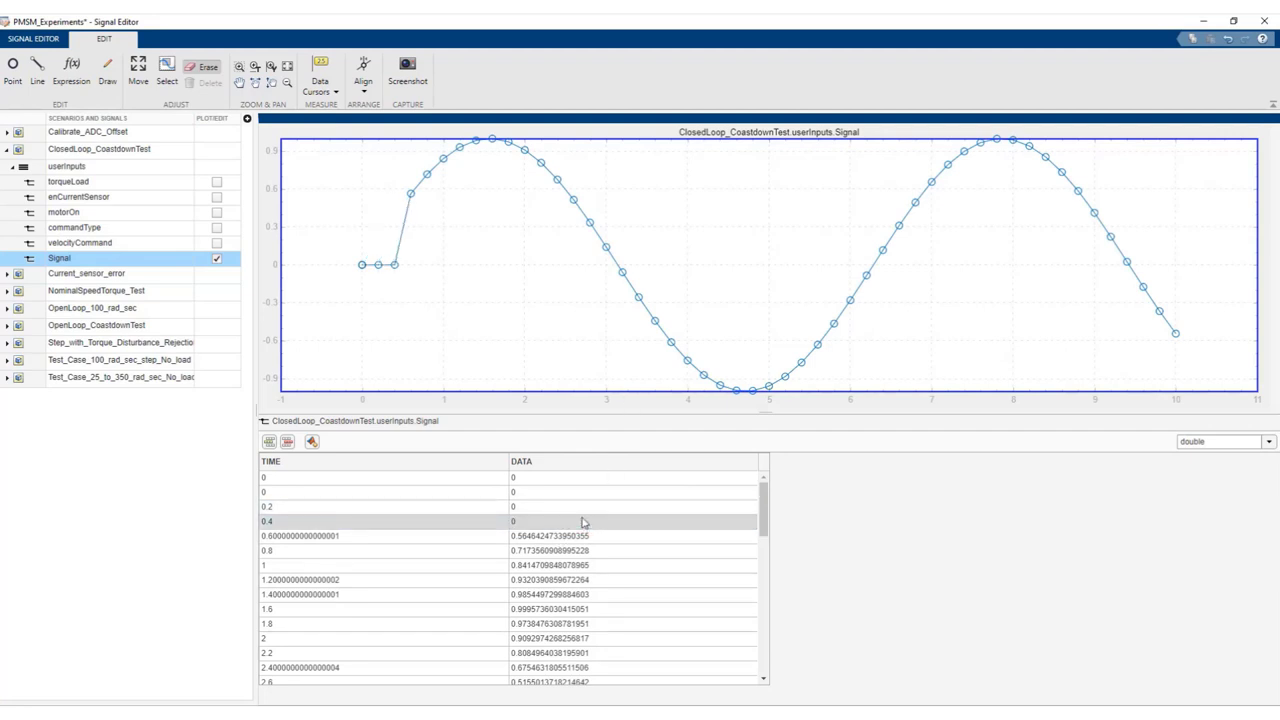
right_click(122, 260)
left_click(160, 372)
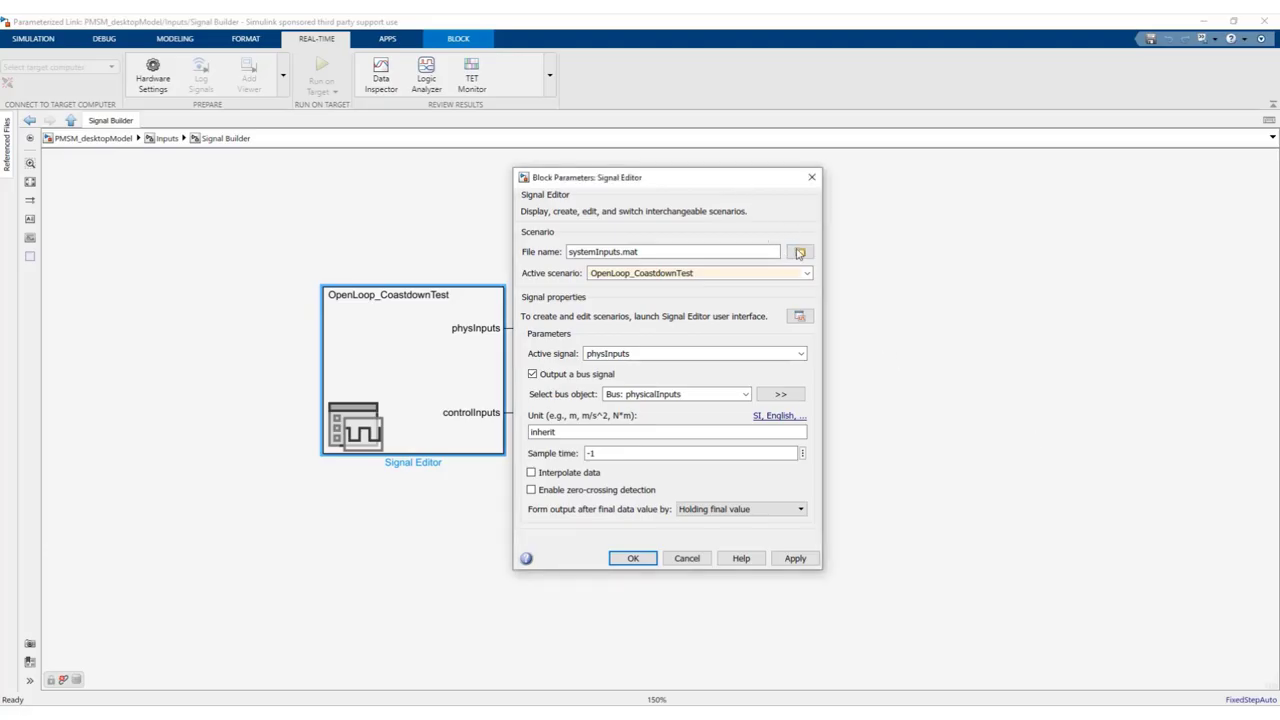
Run the PMSM_desktopModel simulation from its top level, then stop it
left_click(805, 272)
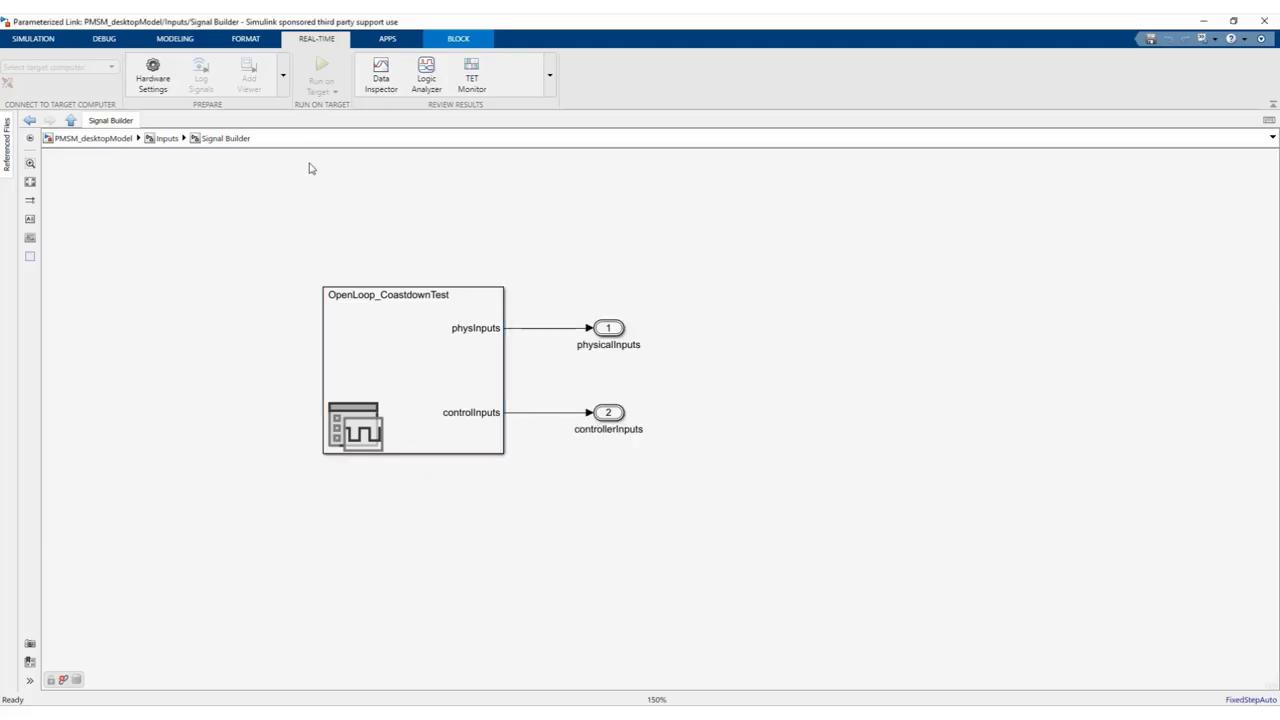
left_click(150, 139)
left_click(32, 39)
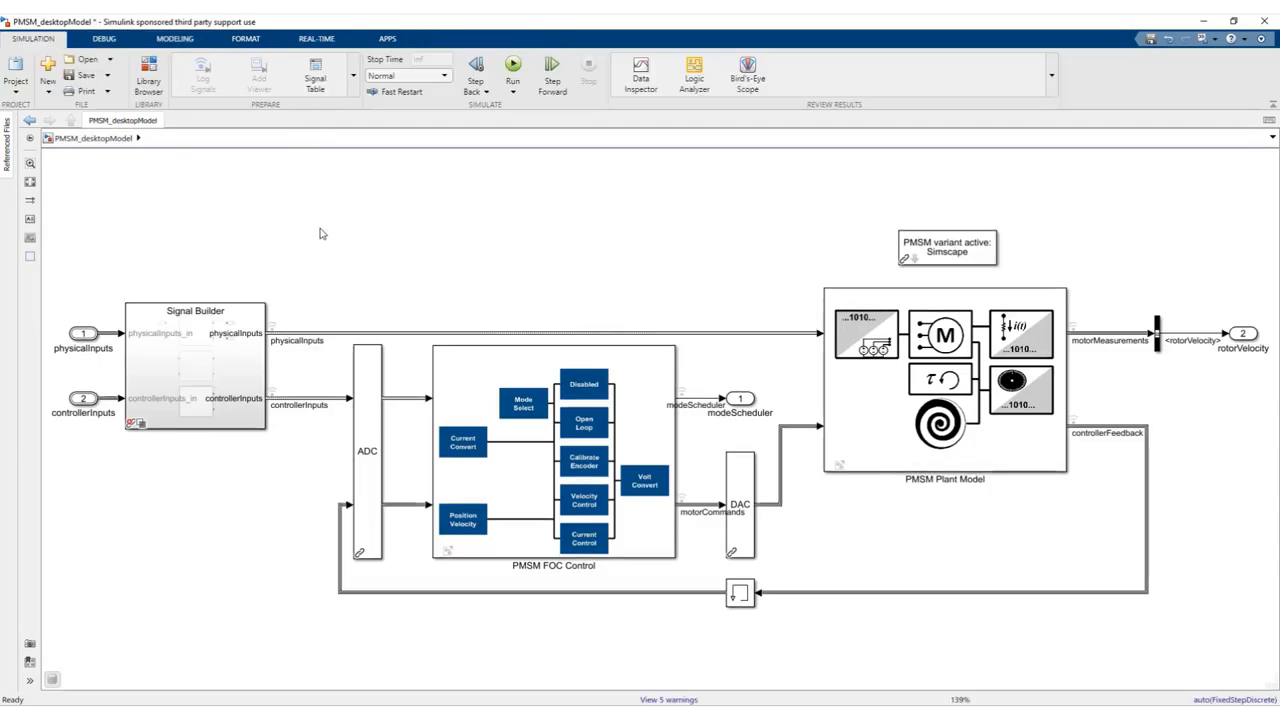
left_click(513, 64)
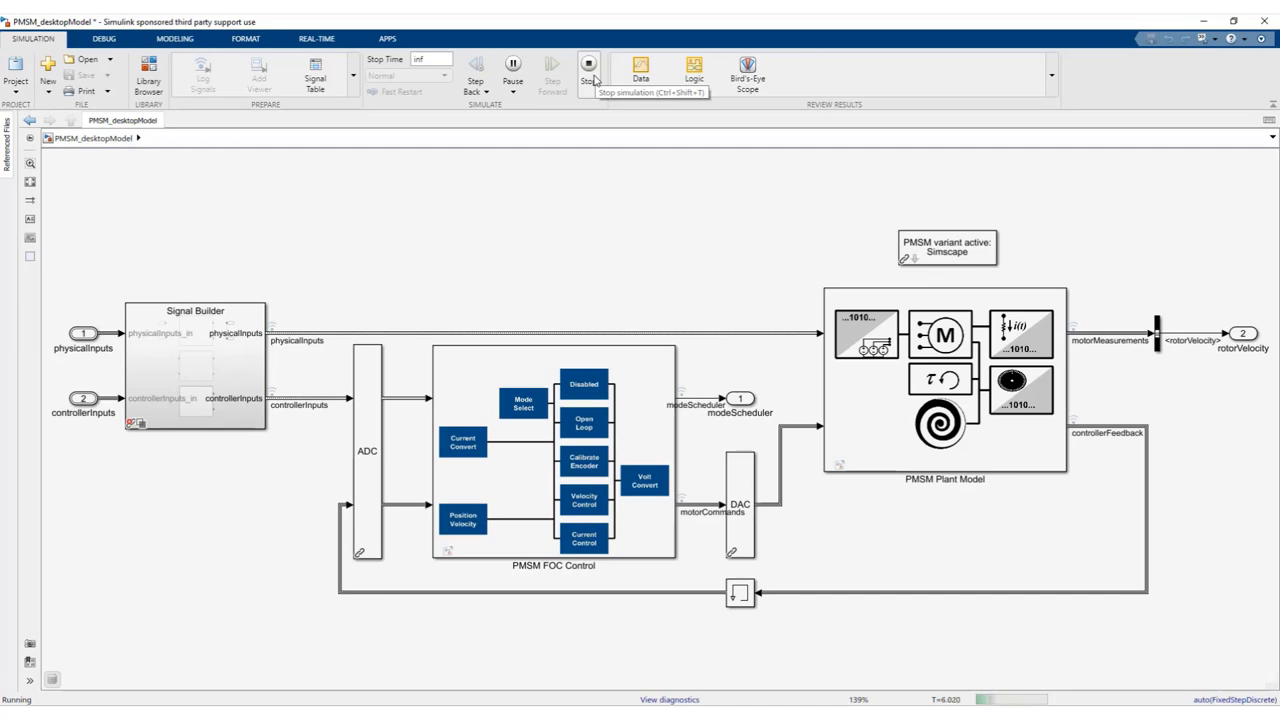
left_click(593, 79)
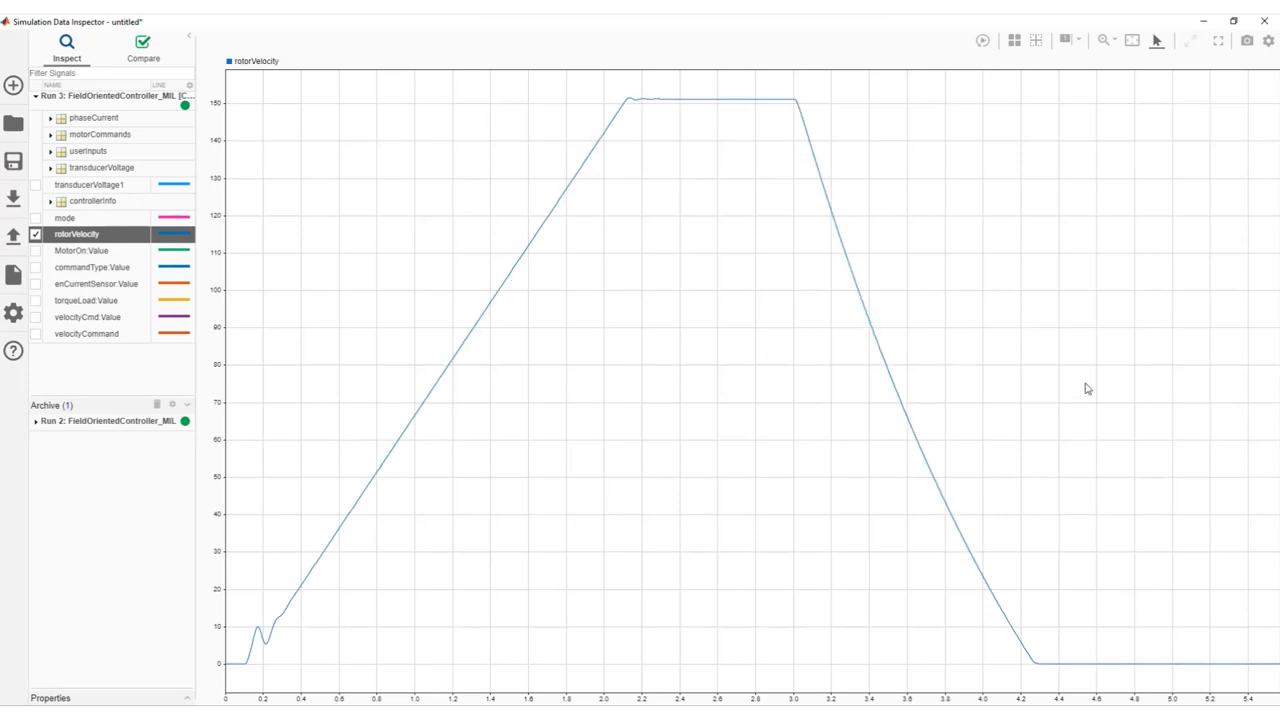
In PMSM_rcpModel's SG Kit, inspect the Setup v3, PWM Generation, QAD, A/D and Digital Input blocks
left_click(1204, 21)
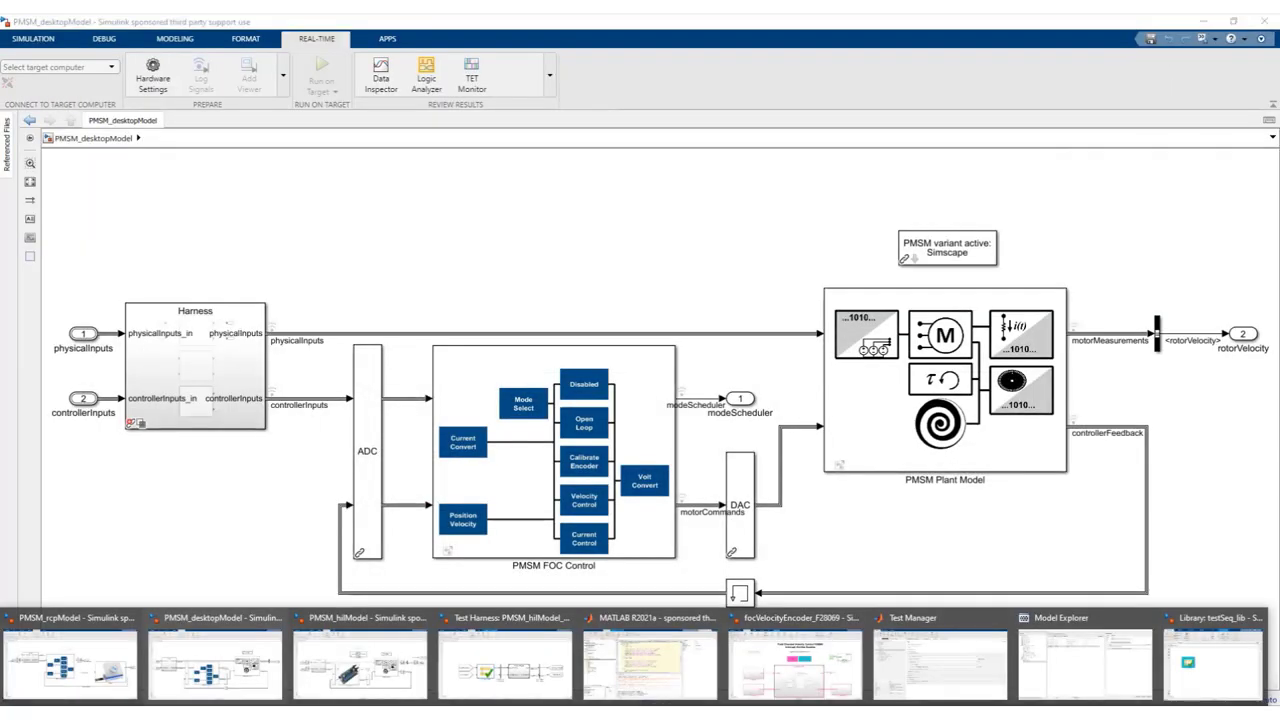
left_click(91, 662)
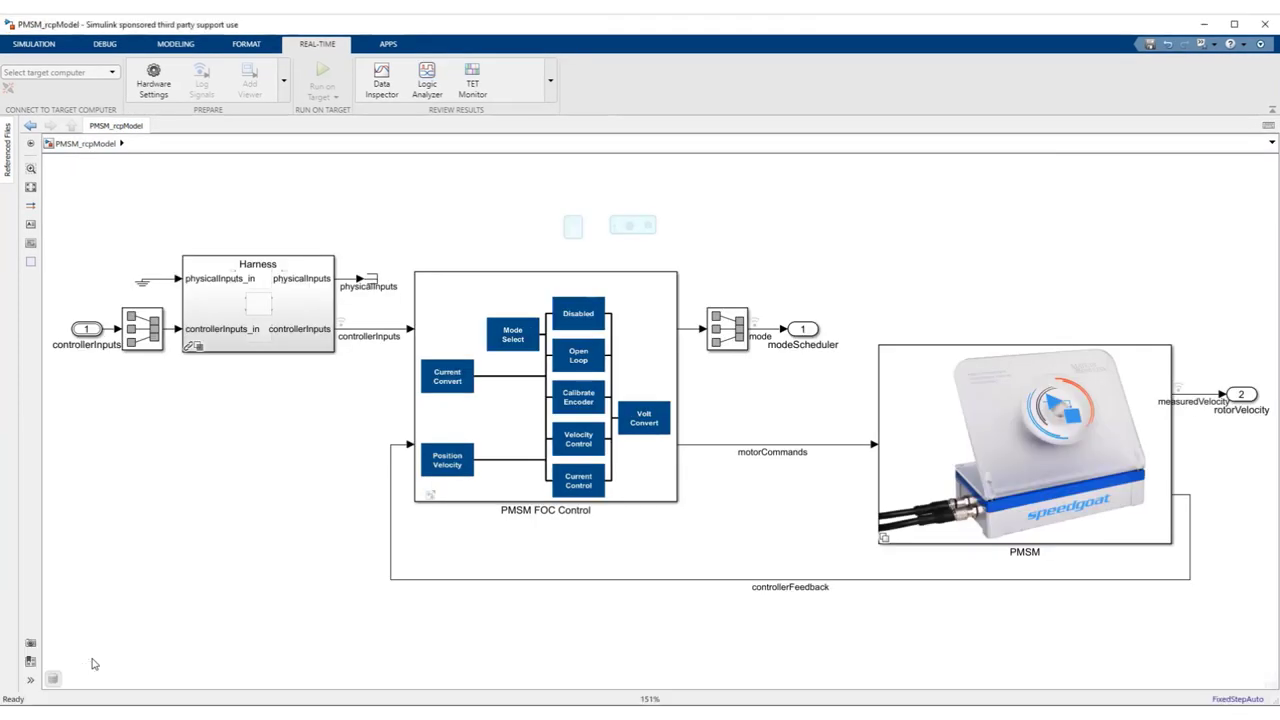
double_click(1035, 385)
double_click(642, 585)
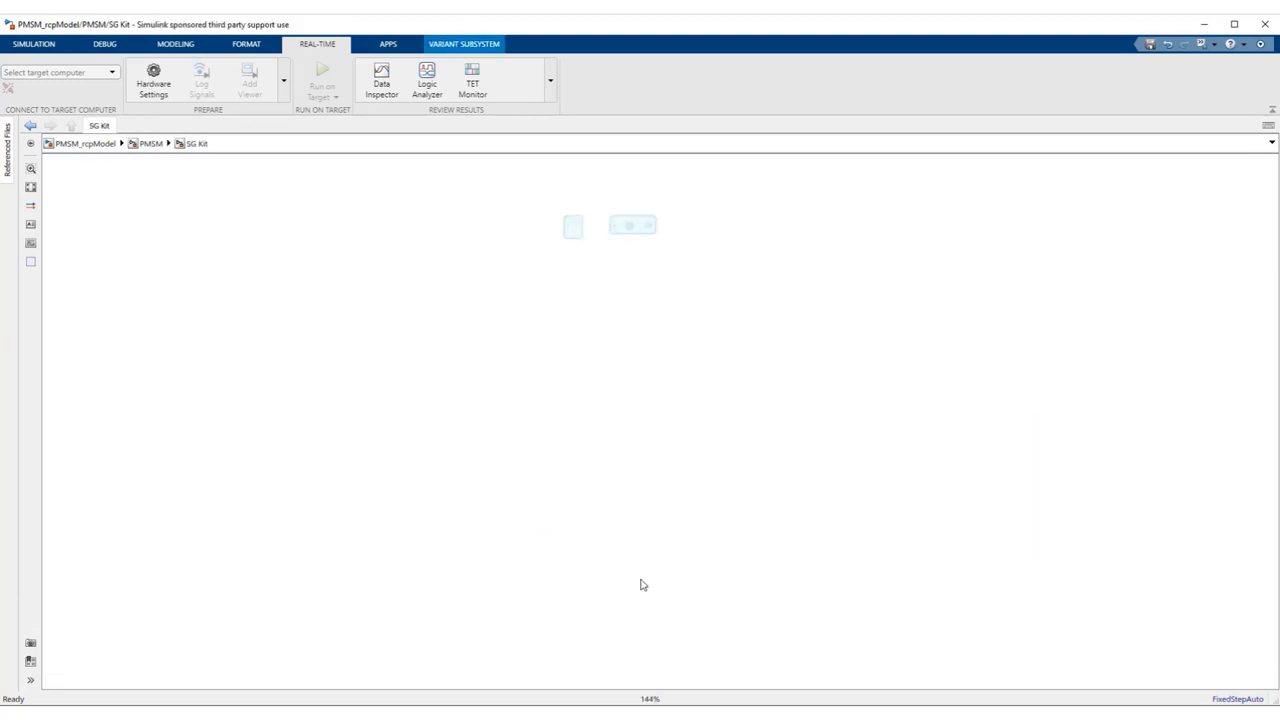
left_click(408, 549)
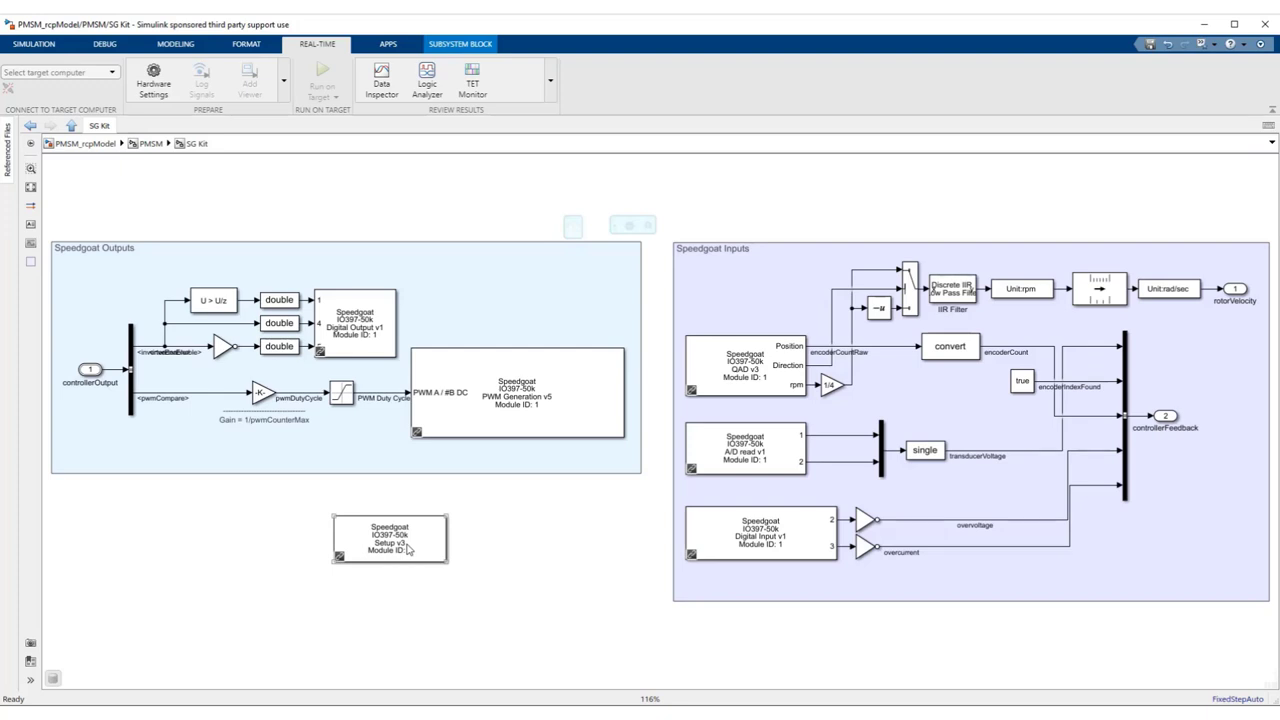
left_click(408, 549)
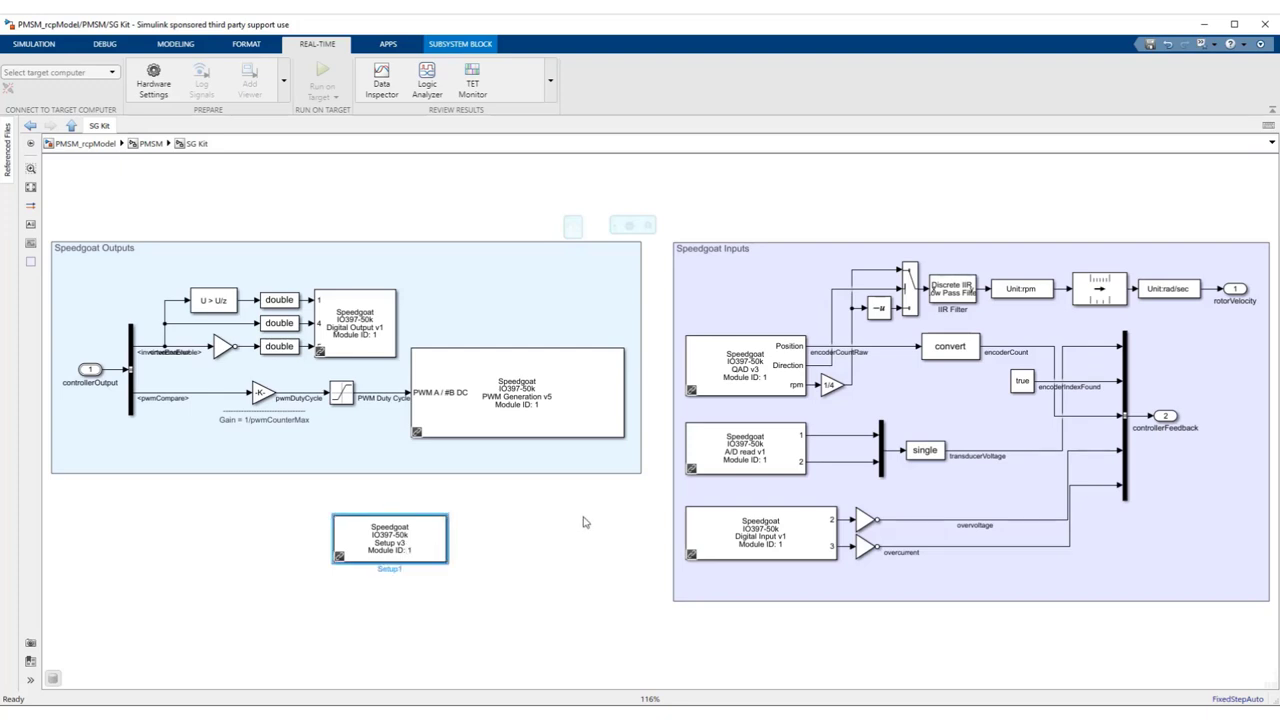
left_click(577, 371)
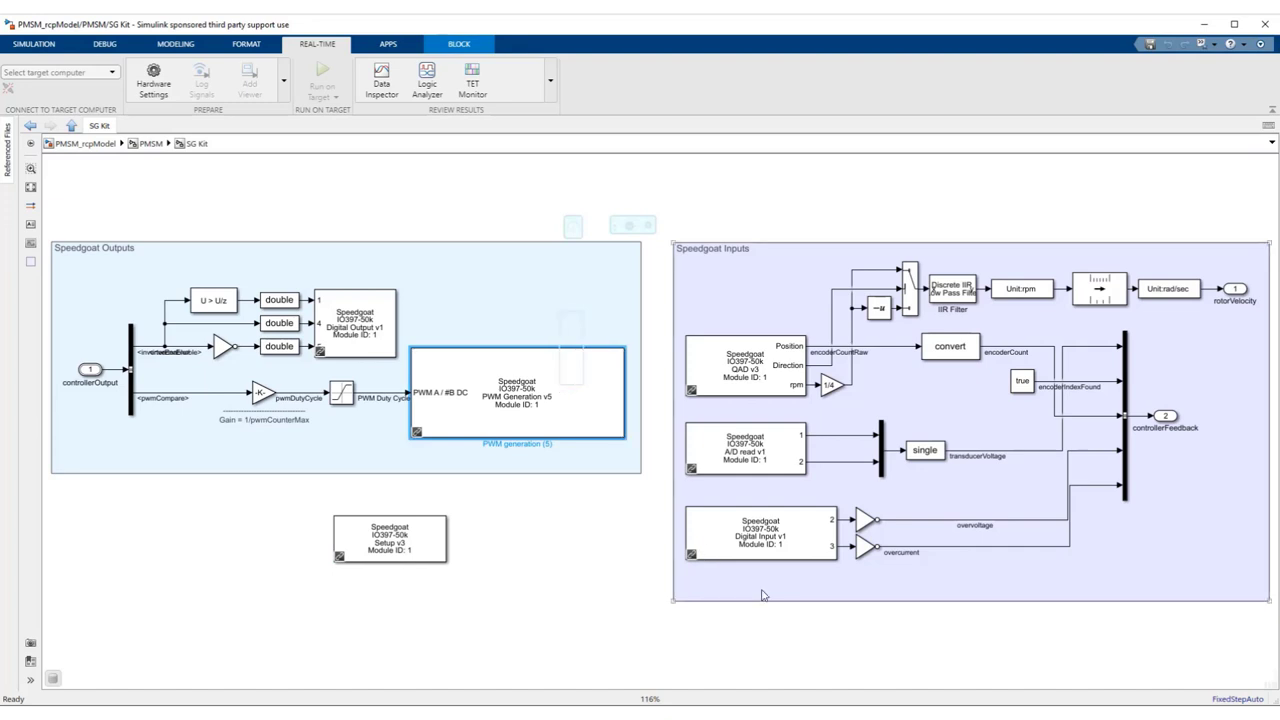
left_click_drag(782, 576, 719, 333)
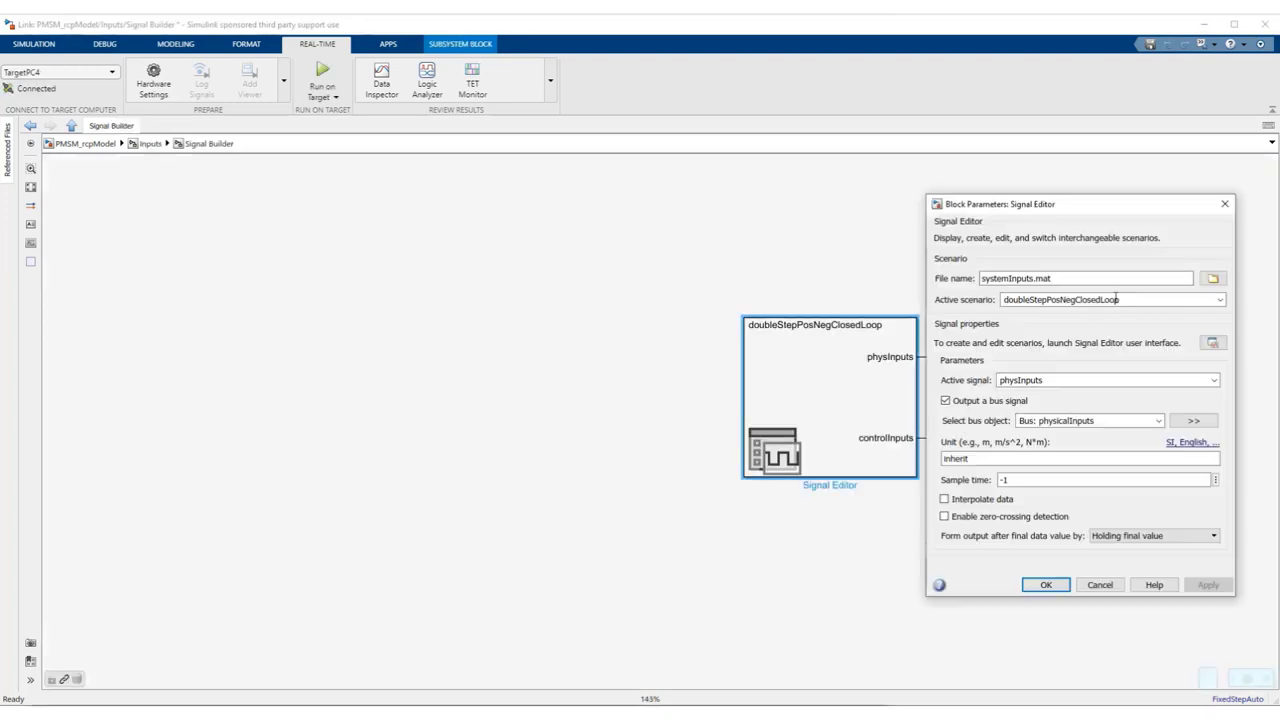
left_click(1216, 297)
Set the scenario to OpenLoop_CoastdownTest and run PMSM_rcpModel on the Speedgoat target
left_click(1086, 314)
left_click(1051, 583)
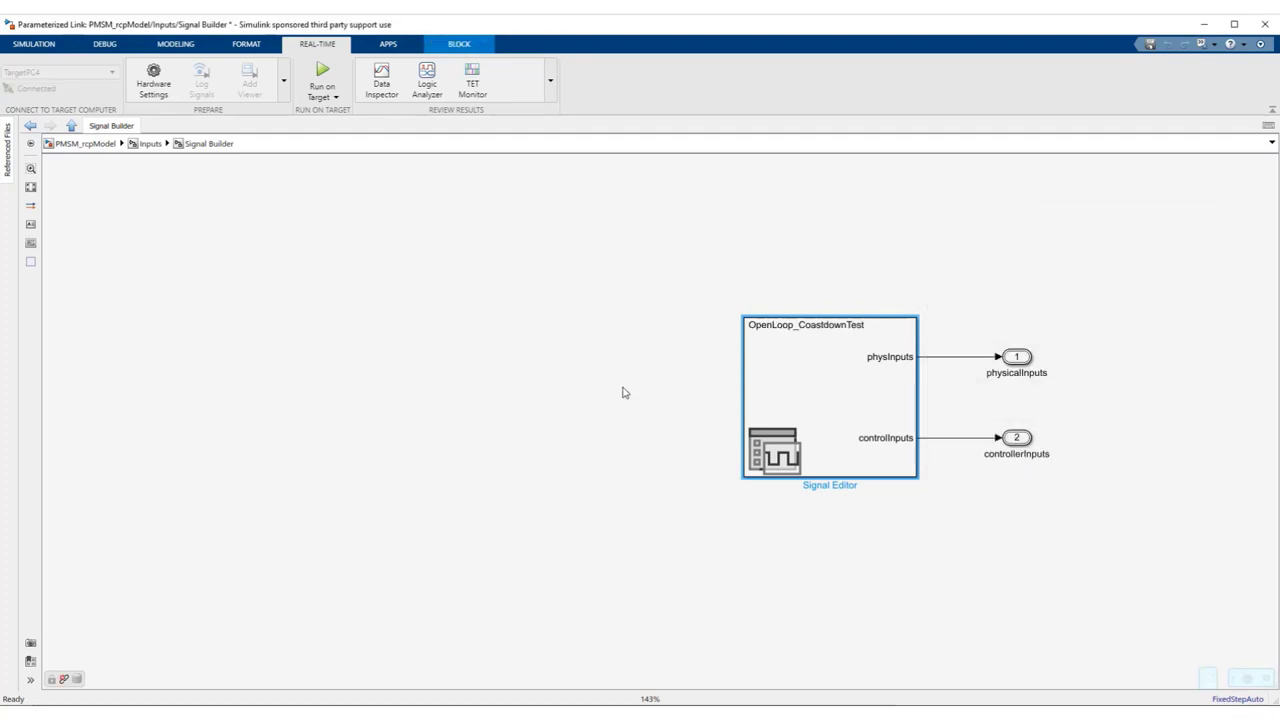
left_click(88, 143)
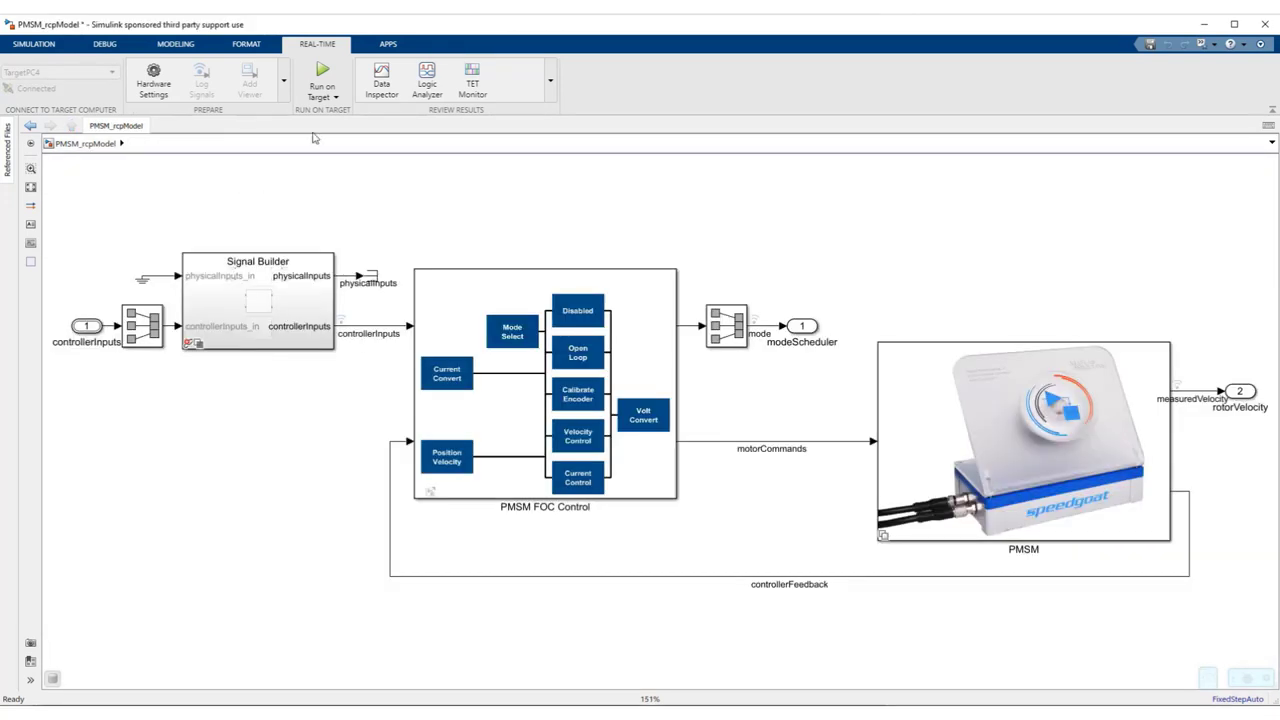
left_click(322, 78)
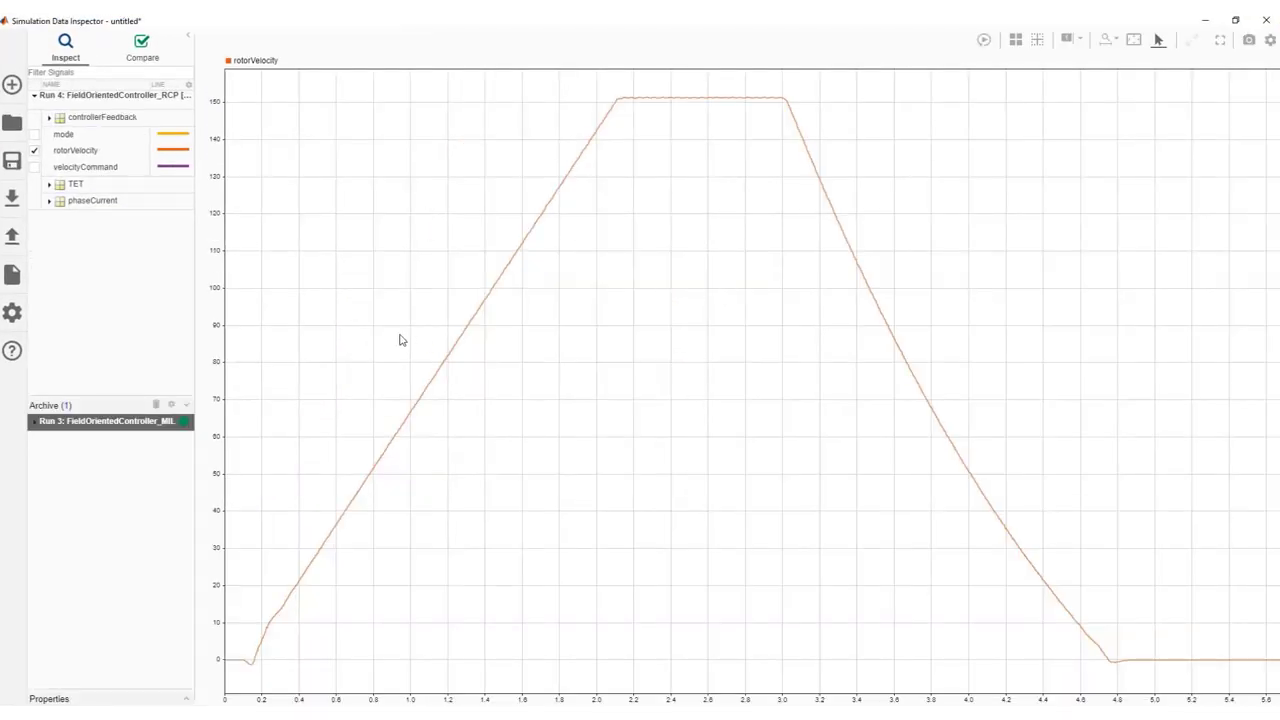
Plot archived Run 3's rotorVelocity alongside Run 4's real-time rotorVelocity
left_click(36, 422)
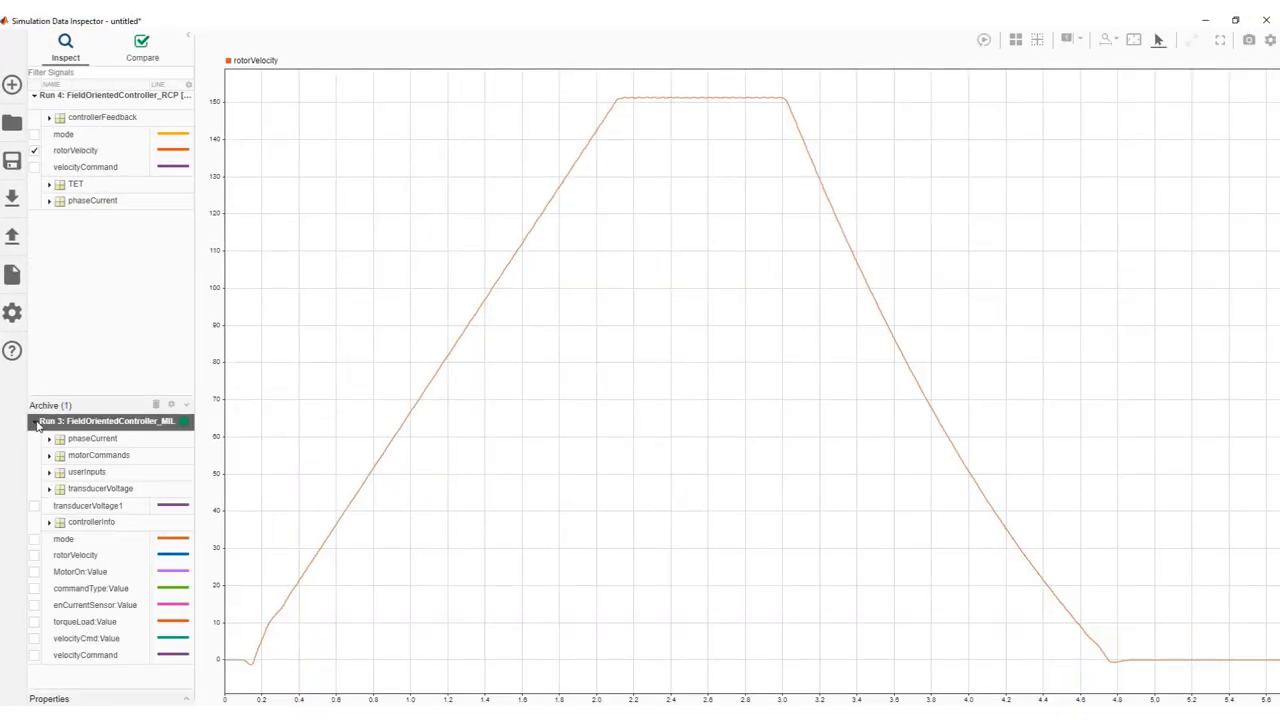
left_click(35, 555)
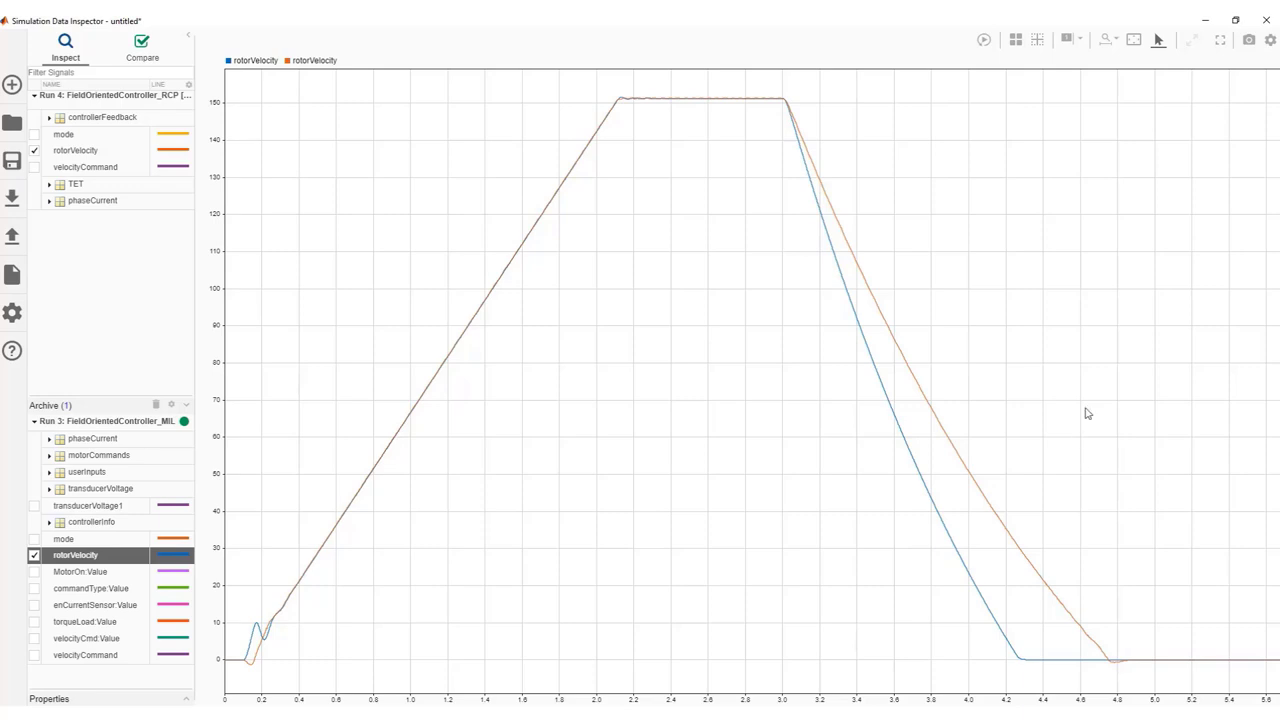
Inspect the PMSM motor's Rotational Friction parameters unchanged, then return to PMSM_desktopModel's top level
left_click(1205, 22)
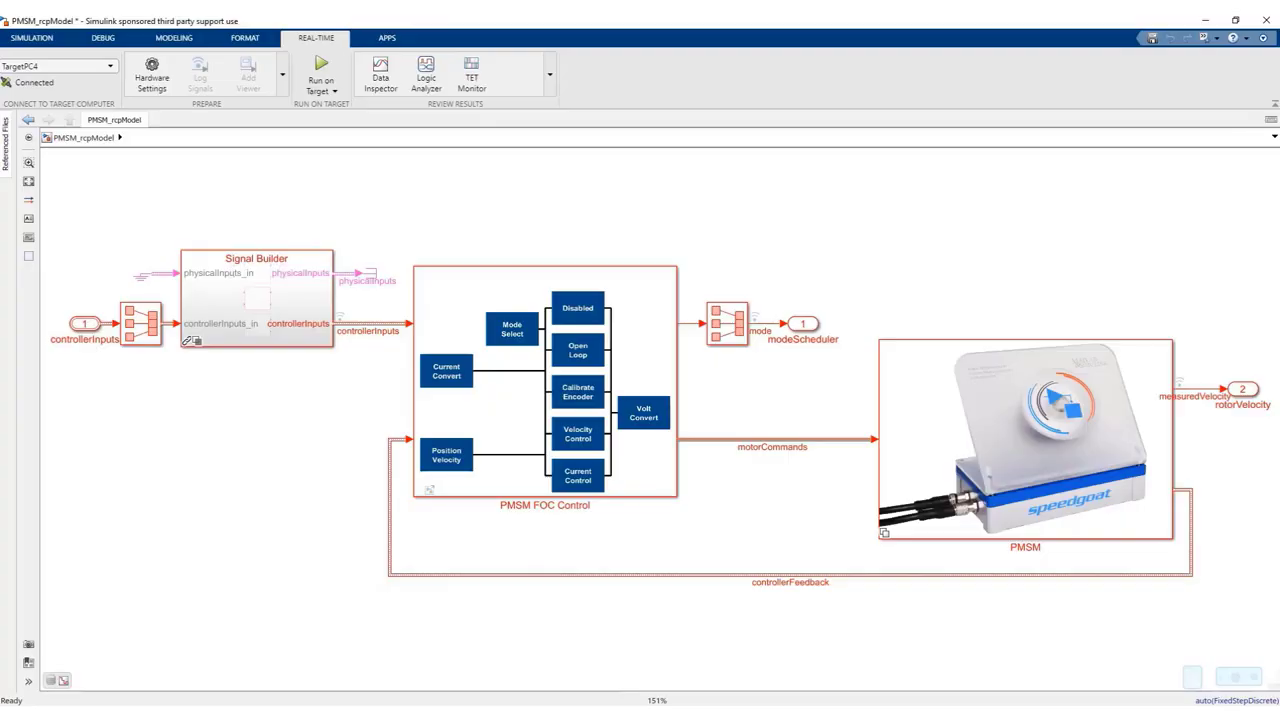
left_click(820, 657)
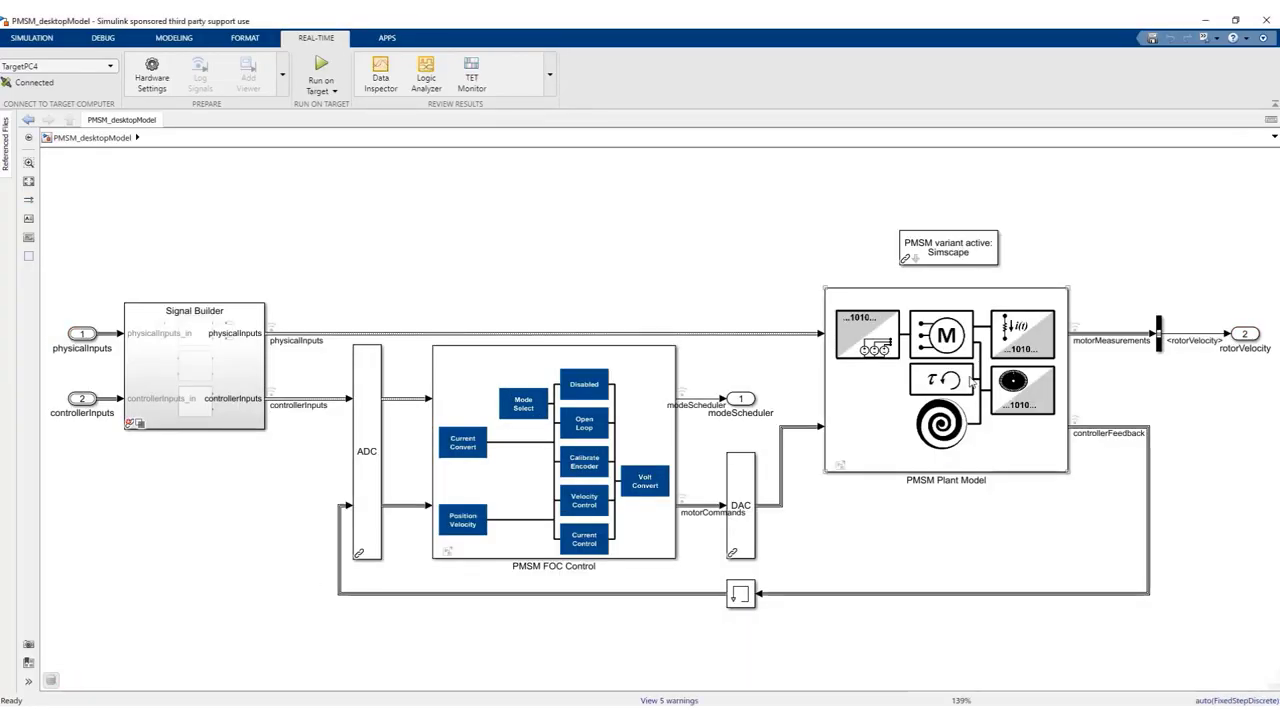
double_click(968, 378)
double_click(280, 300)
double_click(665, 231)
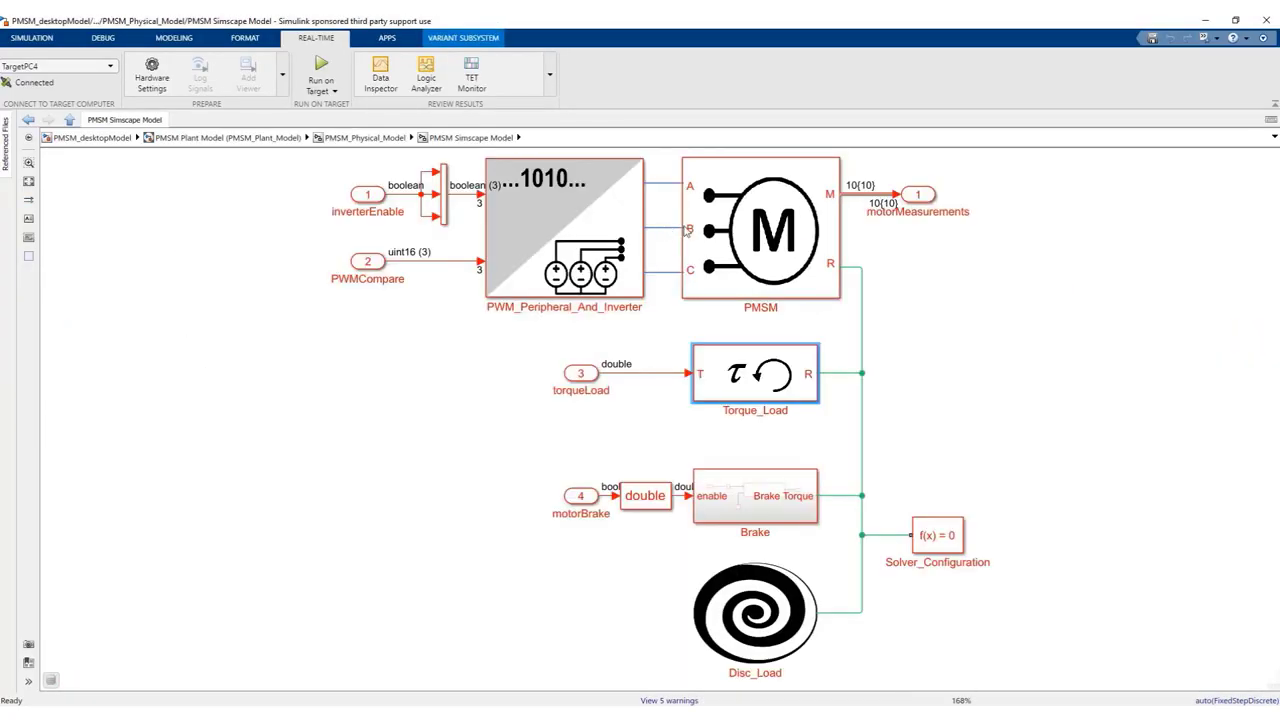
double_click(737, 232)
double_click(778, 512)
left_click_drag(930, 337, 505, 196)
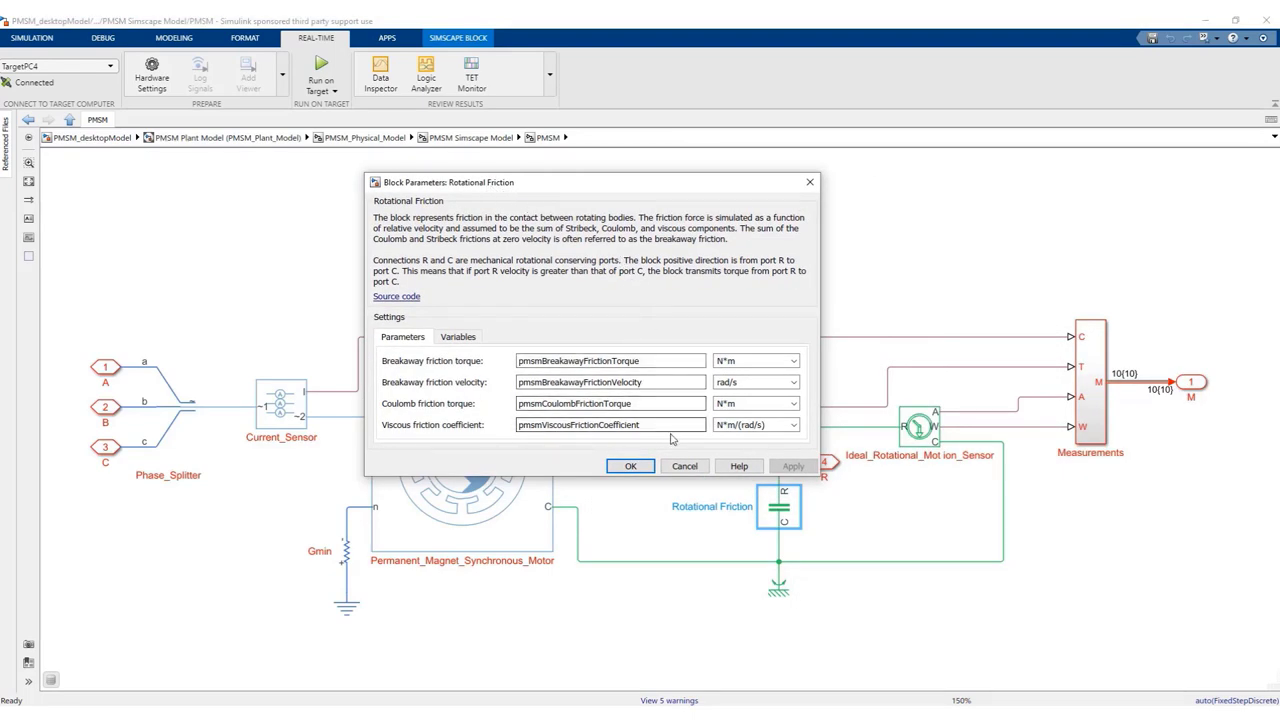
left_click(684, 467)
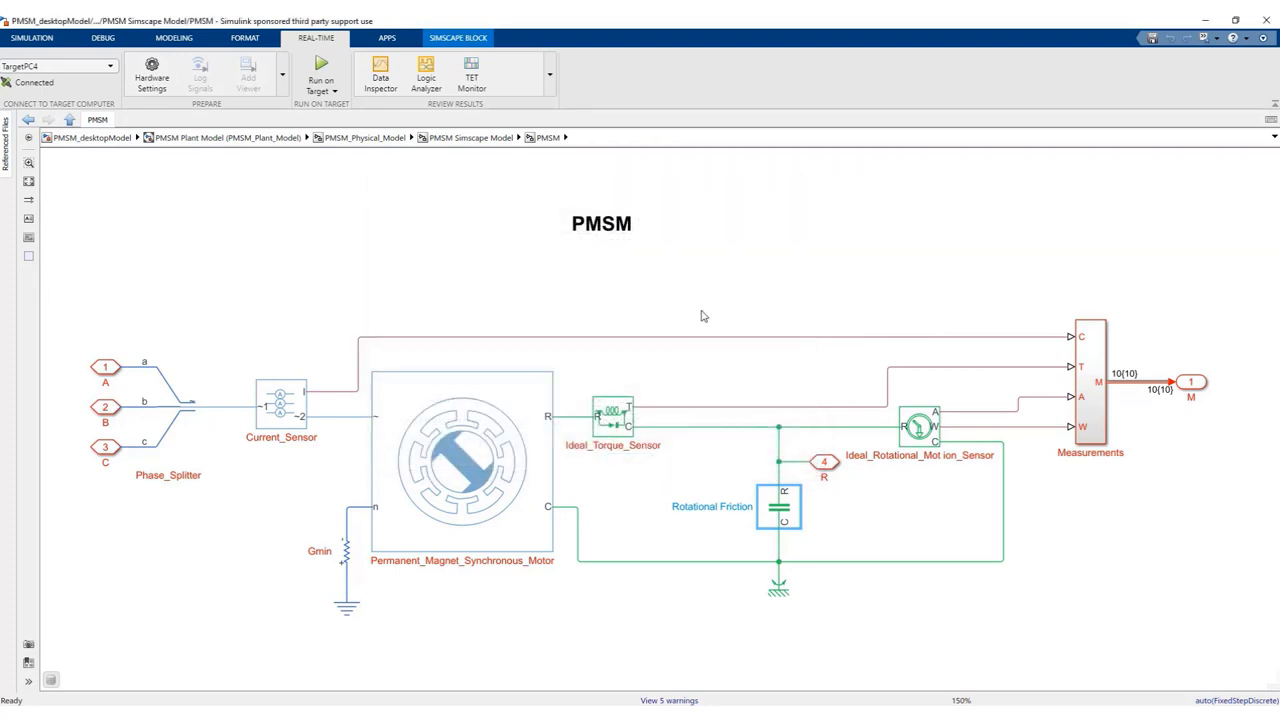
left_click(90, 137)
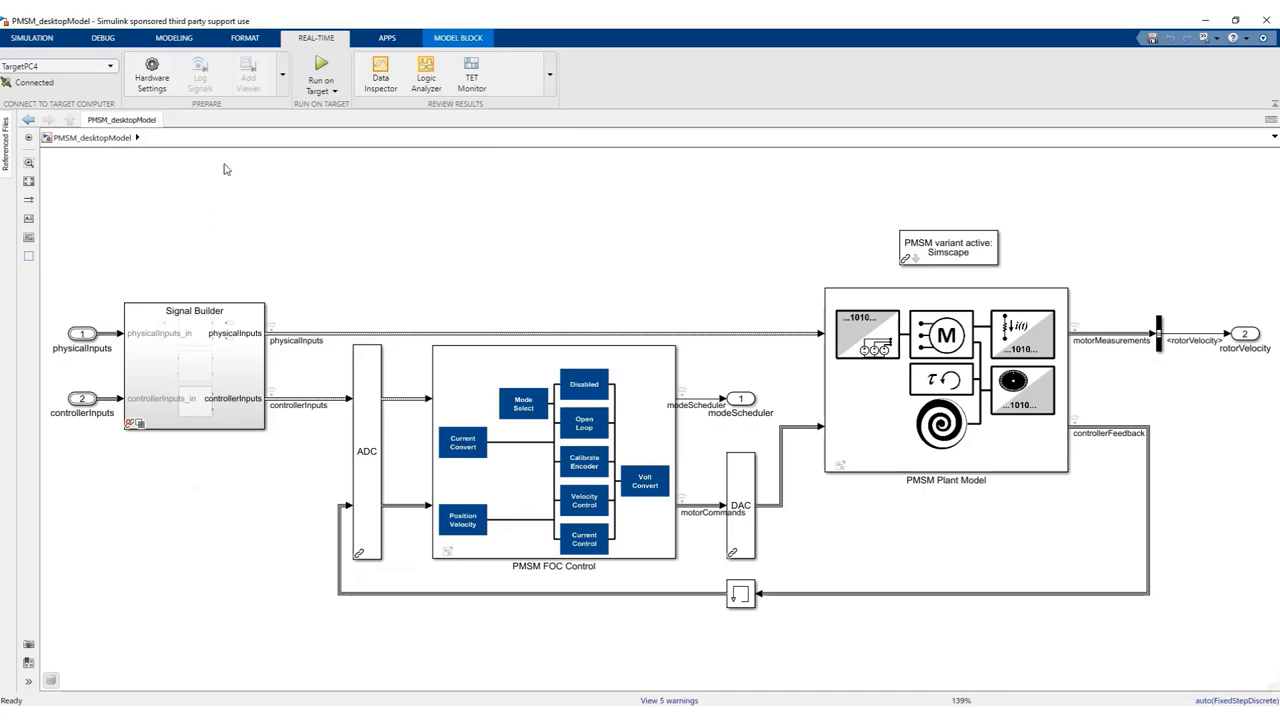
left_click(393, 38)
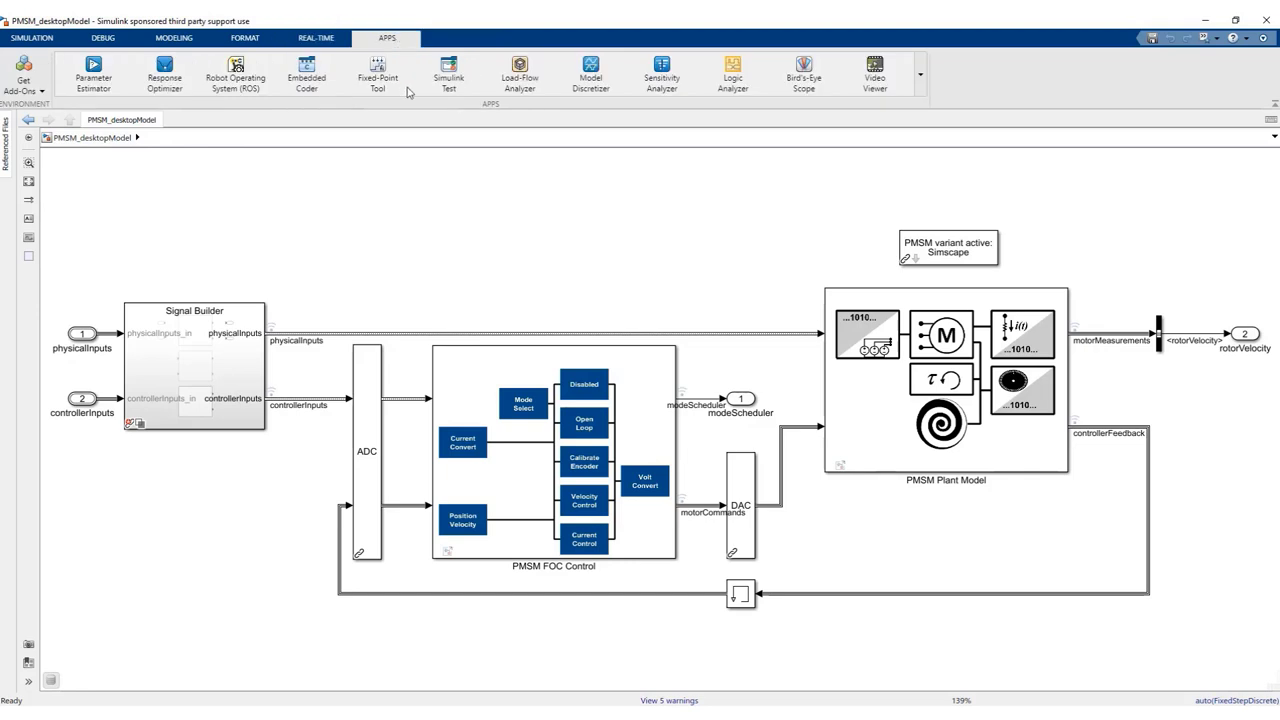
In a maximized Parameter Estimator, load CoastDown_SPE_Session.mat from Data and plot CoastDownWithDisc_Exp
left_click(94, 78)
left_click(668, 91)
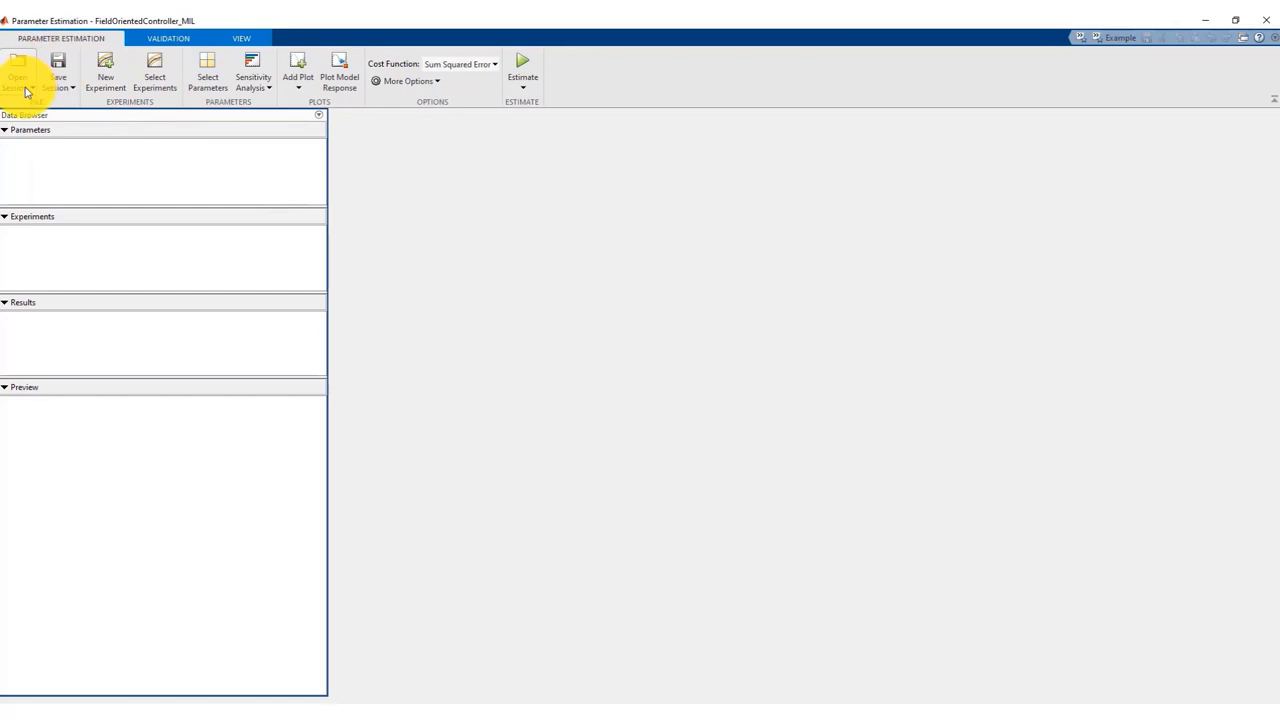
left_click(24, 88)
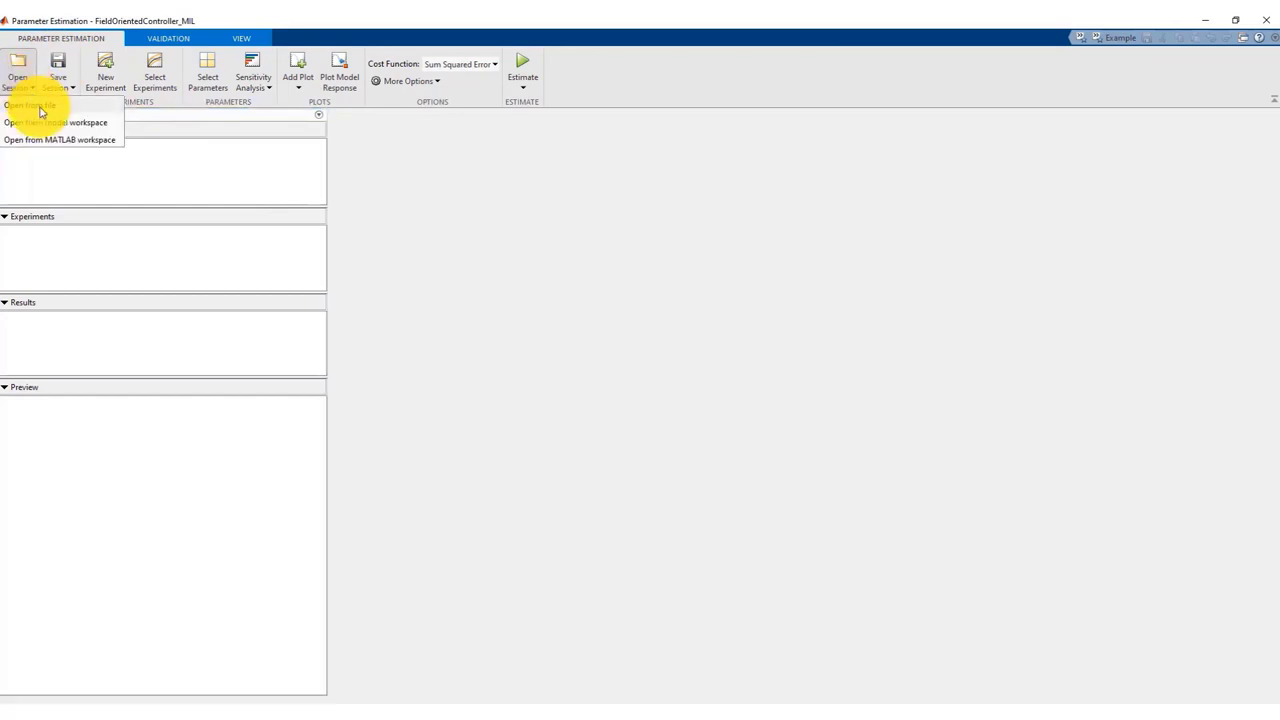
left_click(30, 105)
left_click(391, 62)
left_click(217, 166)
double_click(217, 166)
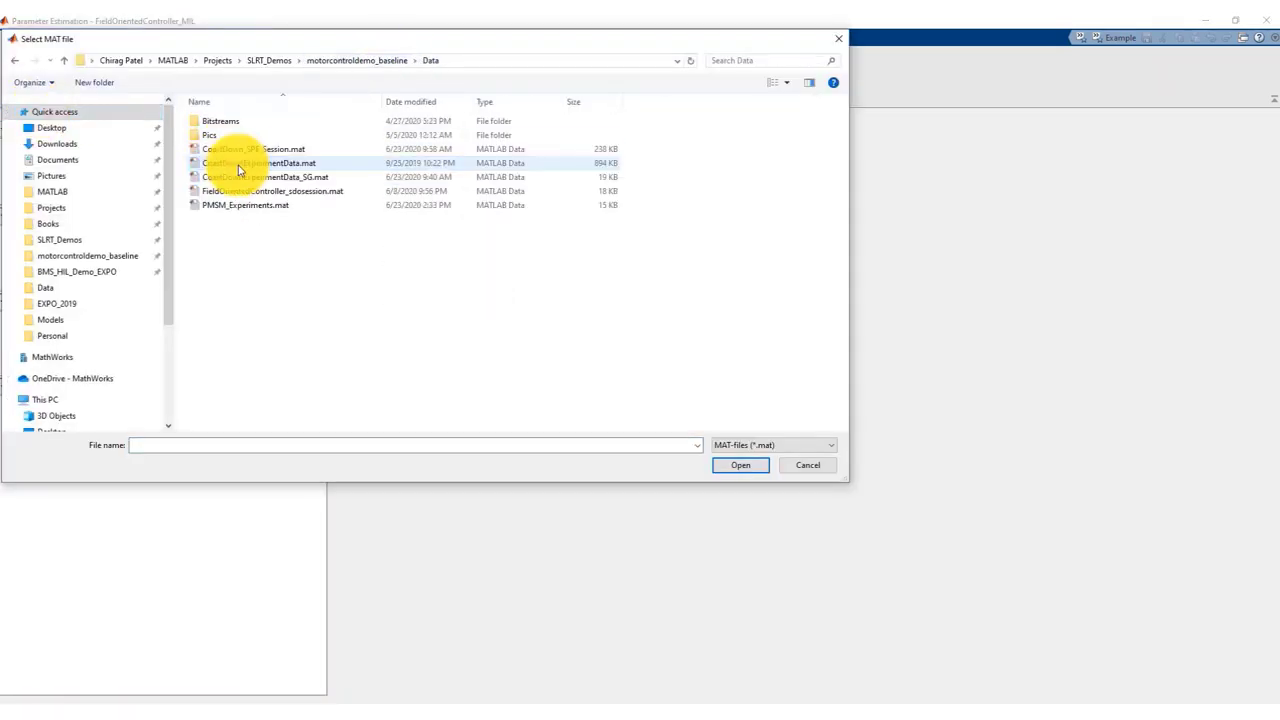
left_click(320, 150)
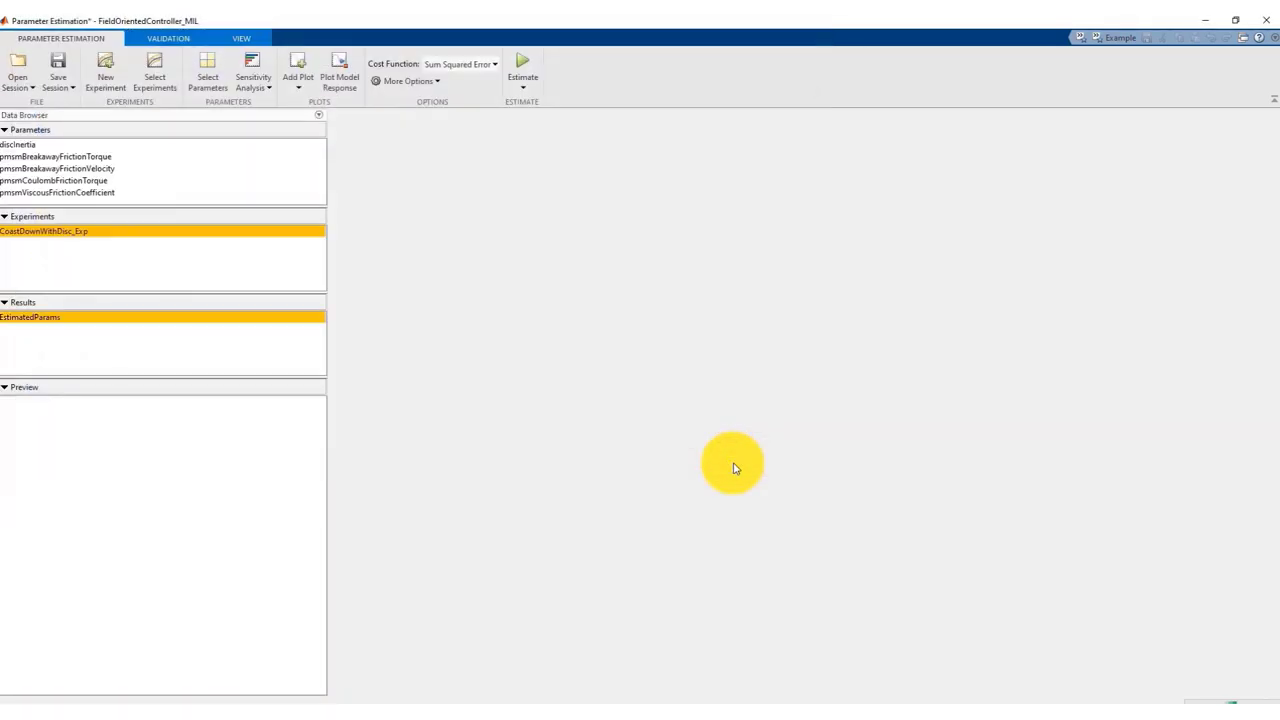
left_click(731, 462)
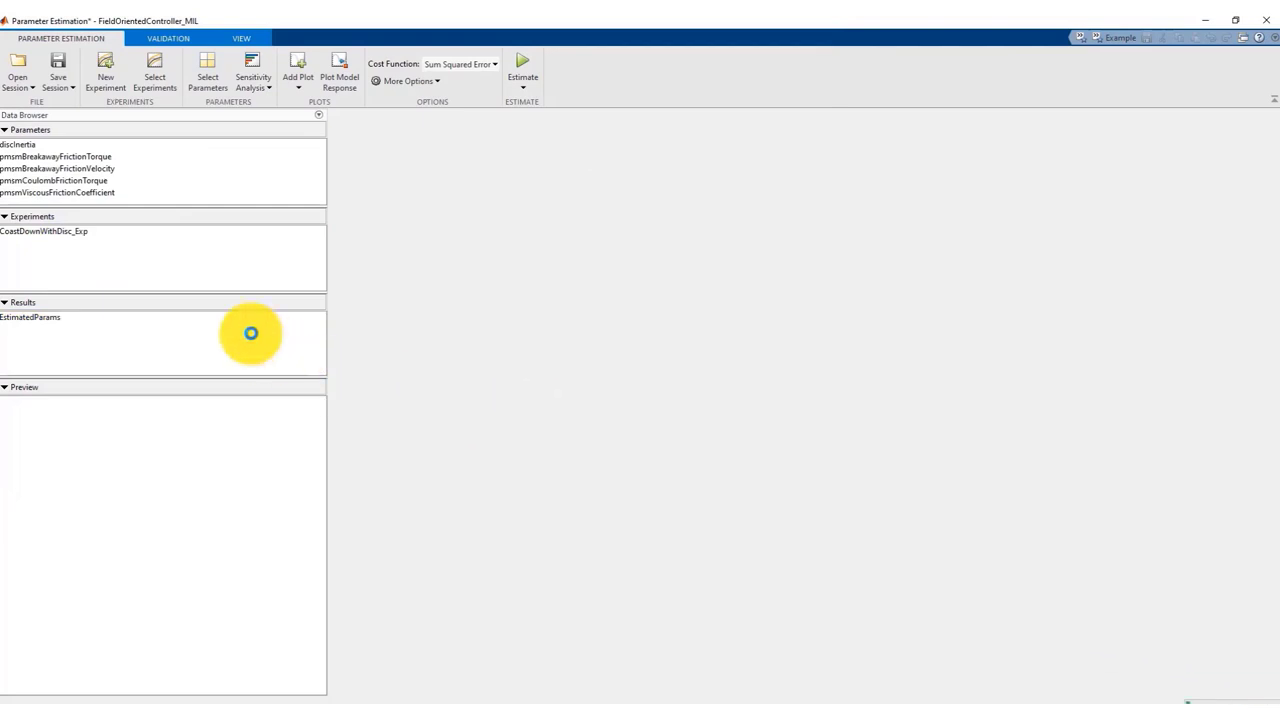
left_click(318, 236)
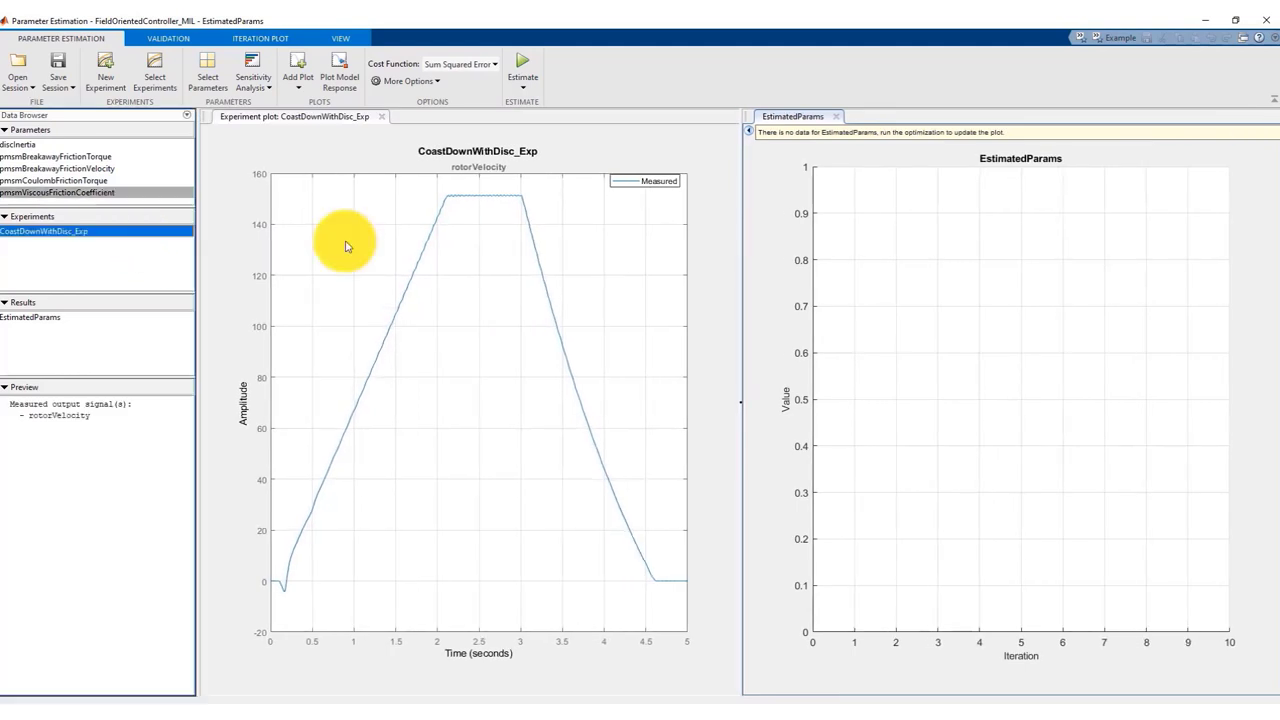
Add the simulated model response to the coast-down plot and review the General and Optimization estimation options
left_click(370, 247)
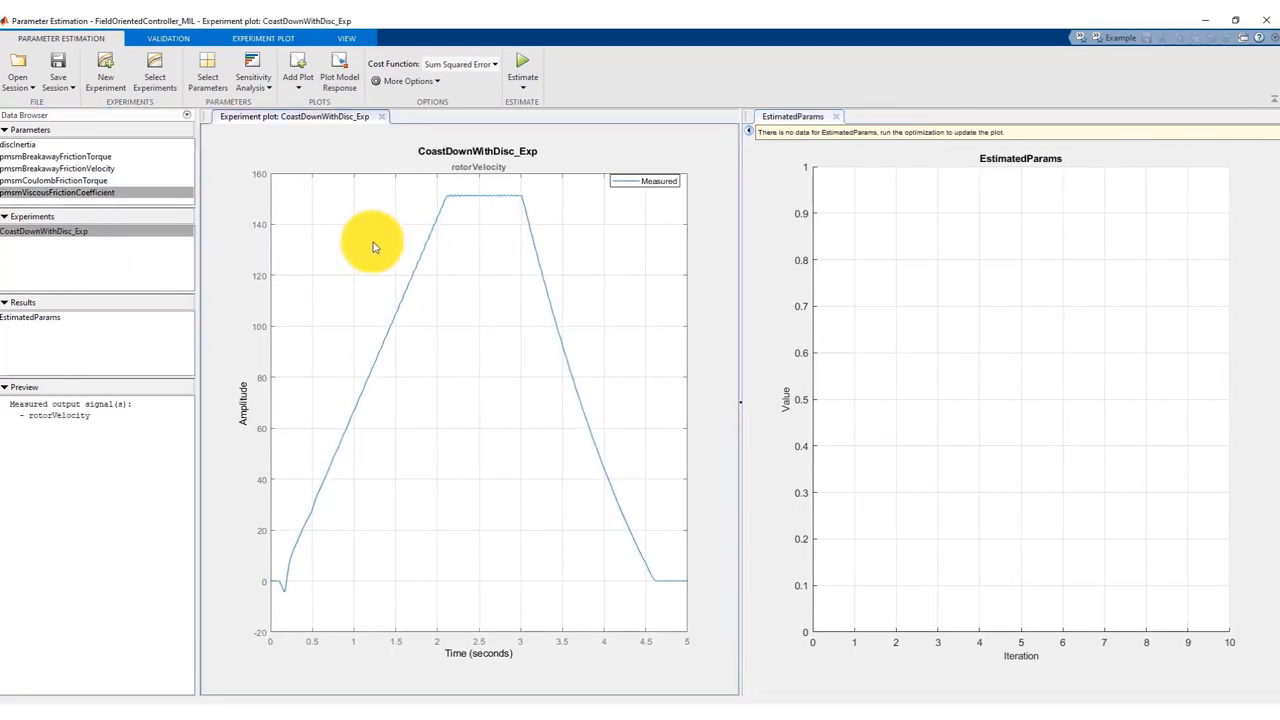
left_click(340, 72)
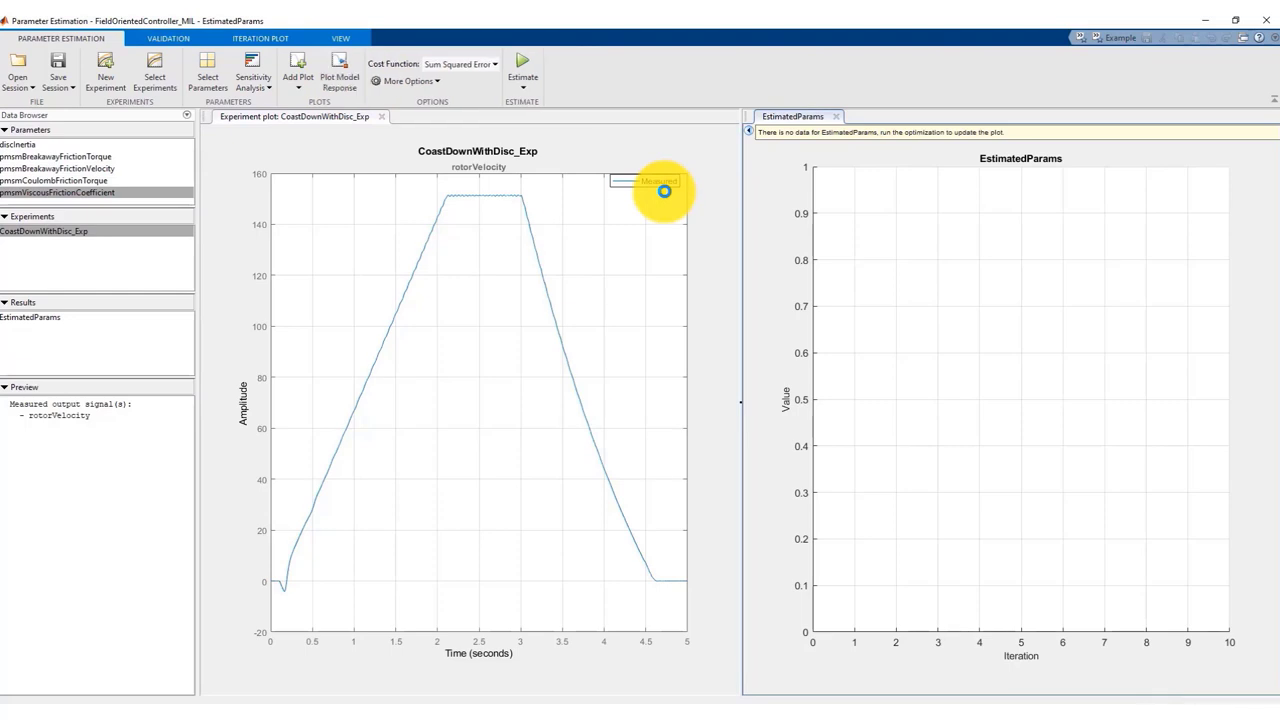
left_click(662, 192)
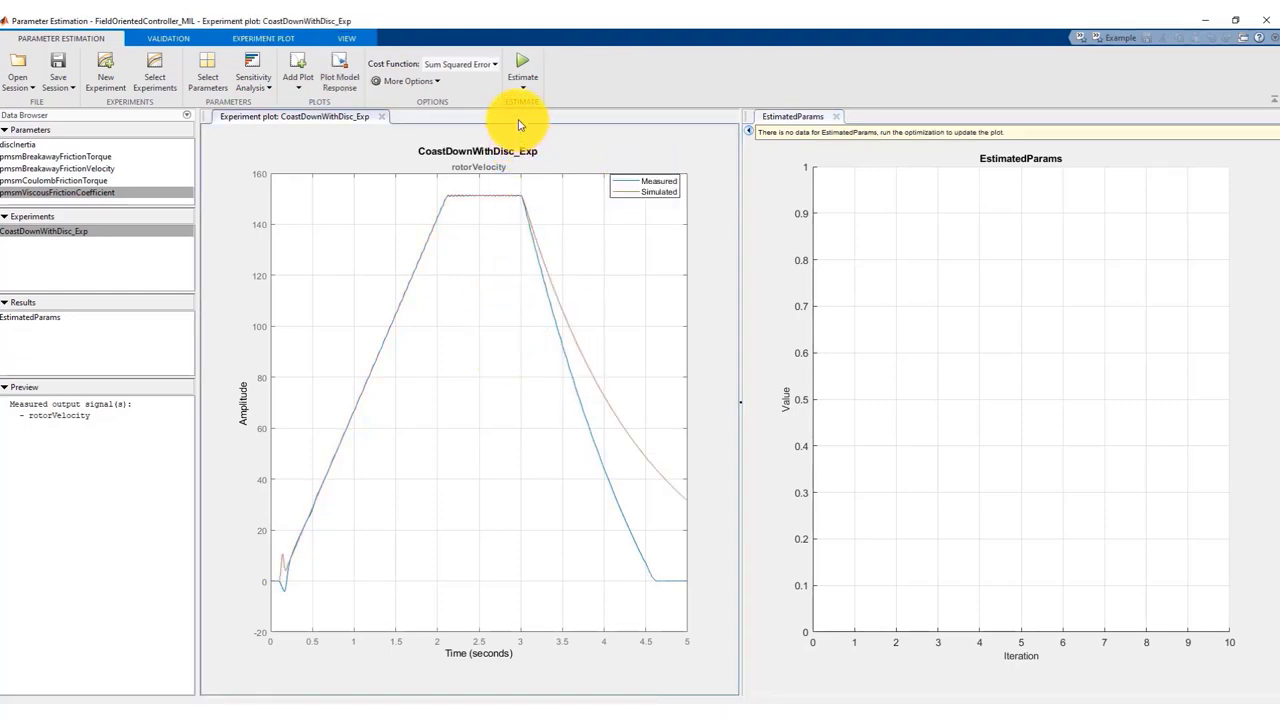
left_click(415, 82)
left_click(410, 105)
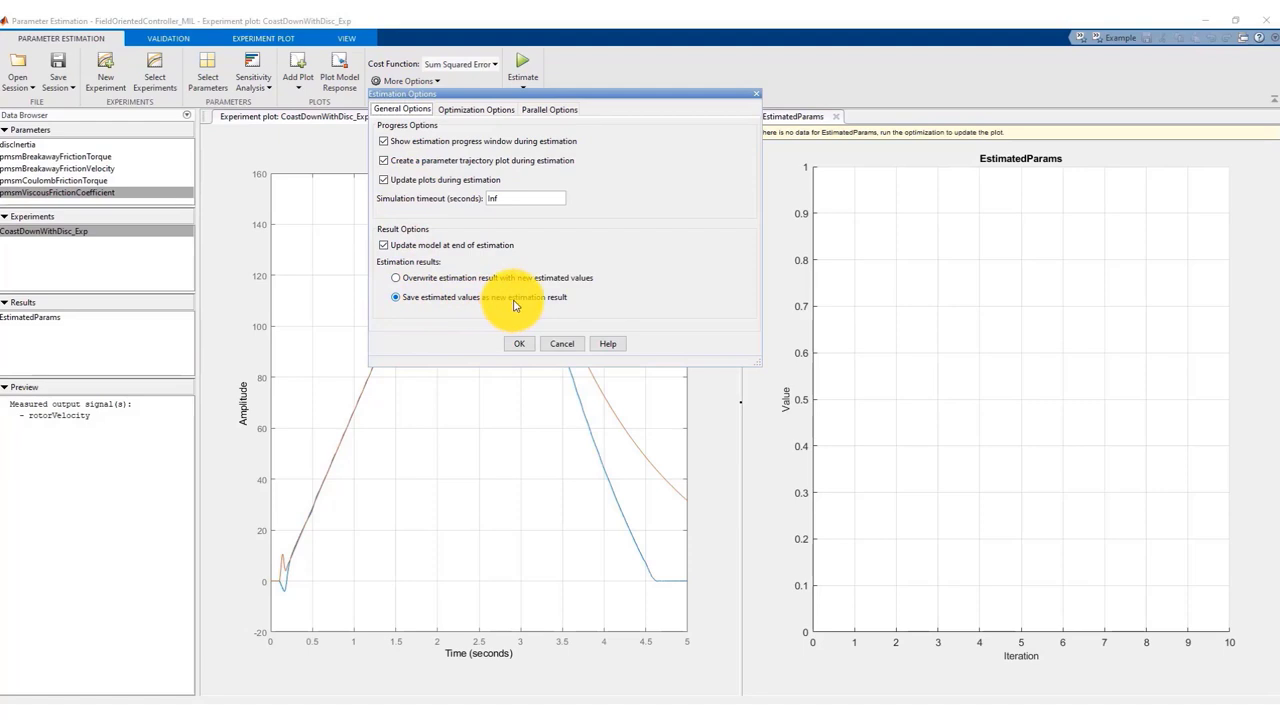
left_click(481, 112)
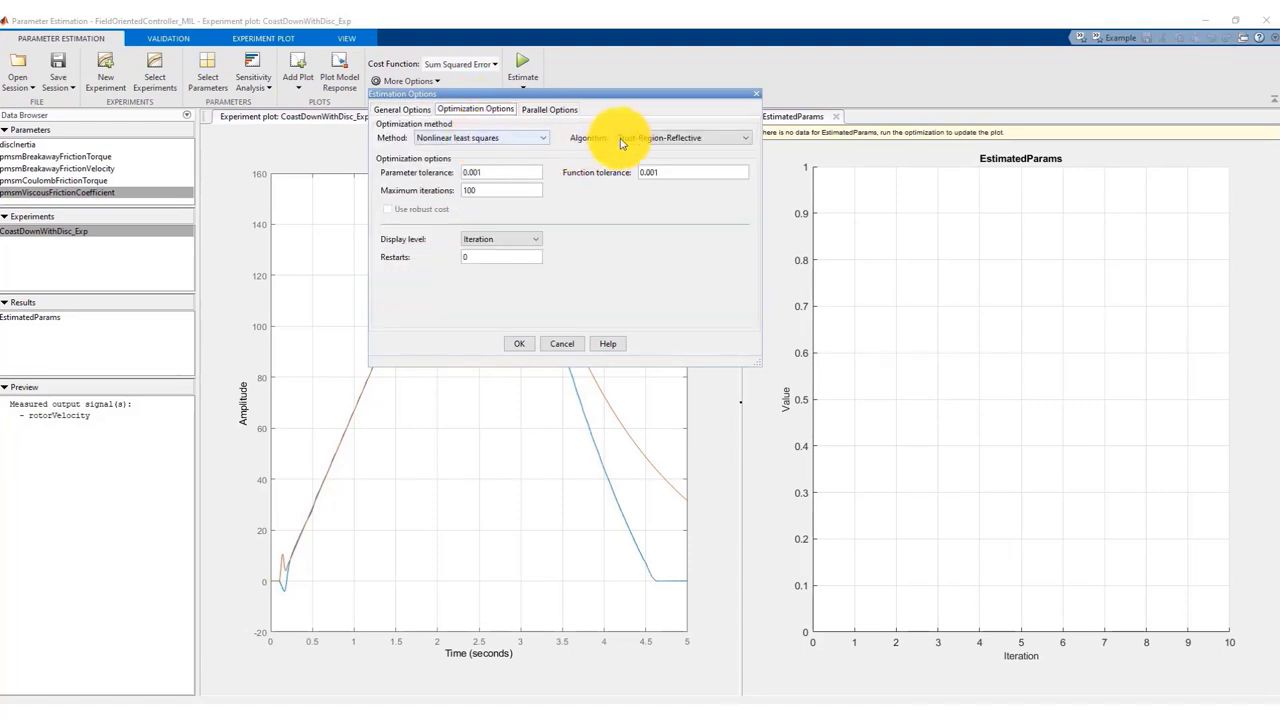
left_click(513, 343)
Start the estimation and resize the progress report window, moving it off the data browser
left_click(522, 66)
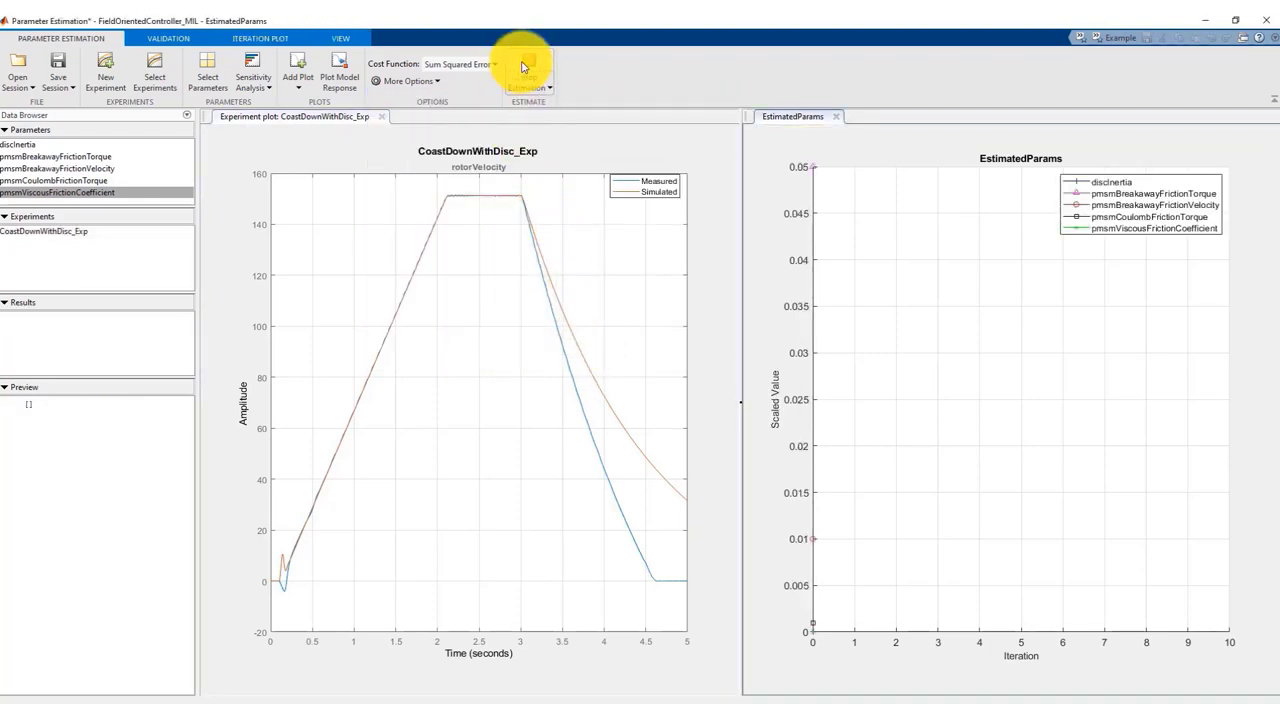
left_click_drag(271, 265, 227, 175)
left_click_drag(274, 465, 274, 380)
left_click_drag(243, 175, 1165, 496)
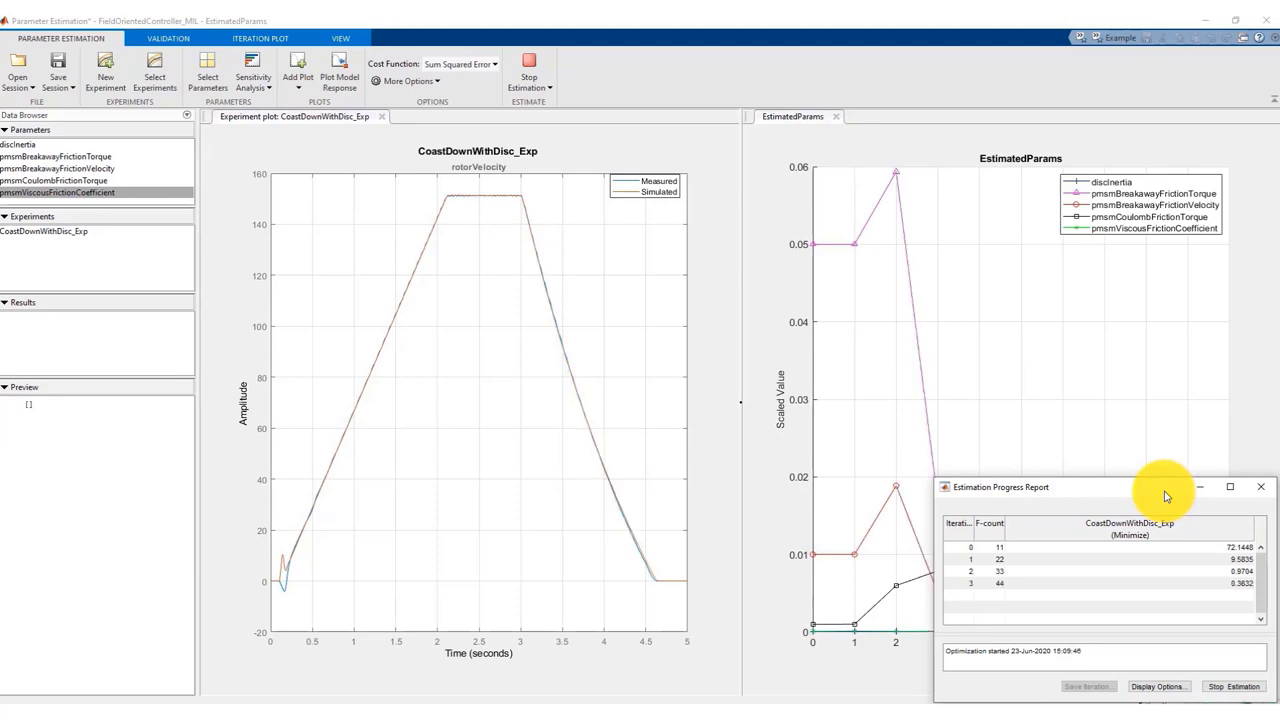
left_click_drag(1165, 496, 1172, 274)
Stop the estimation after iteration 4 and review the EstimatedParams result values
left_click(1243, 467)
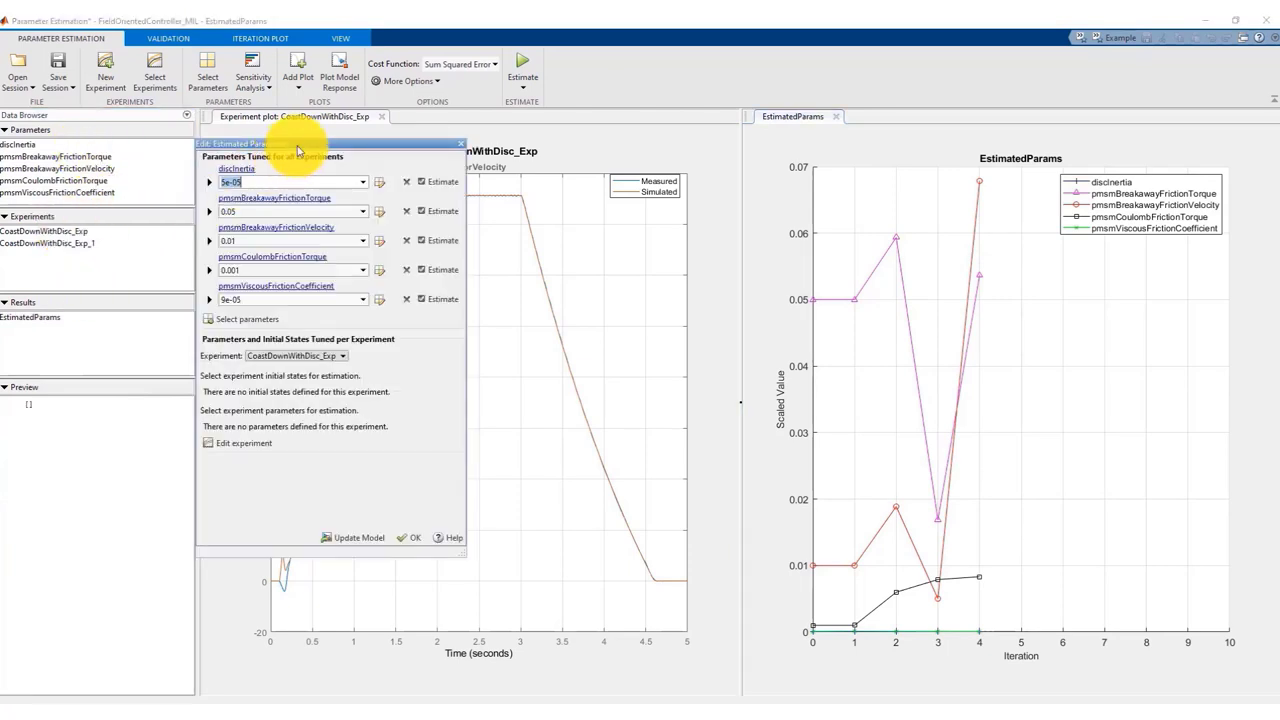
right_click(66, 318)
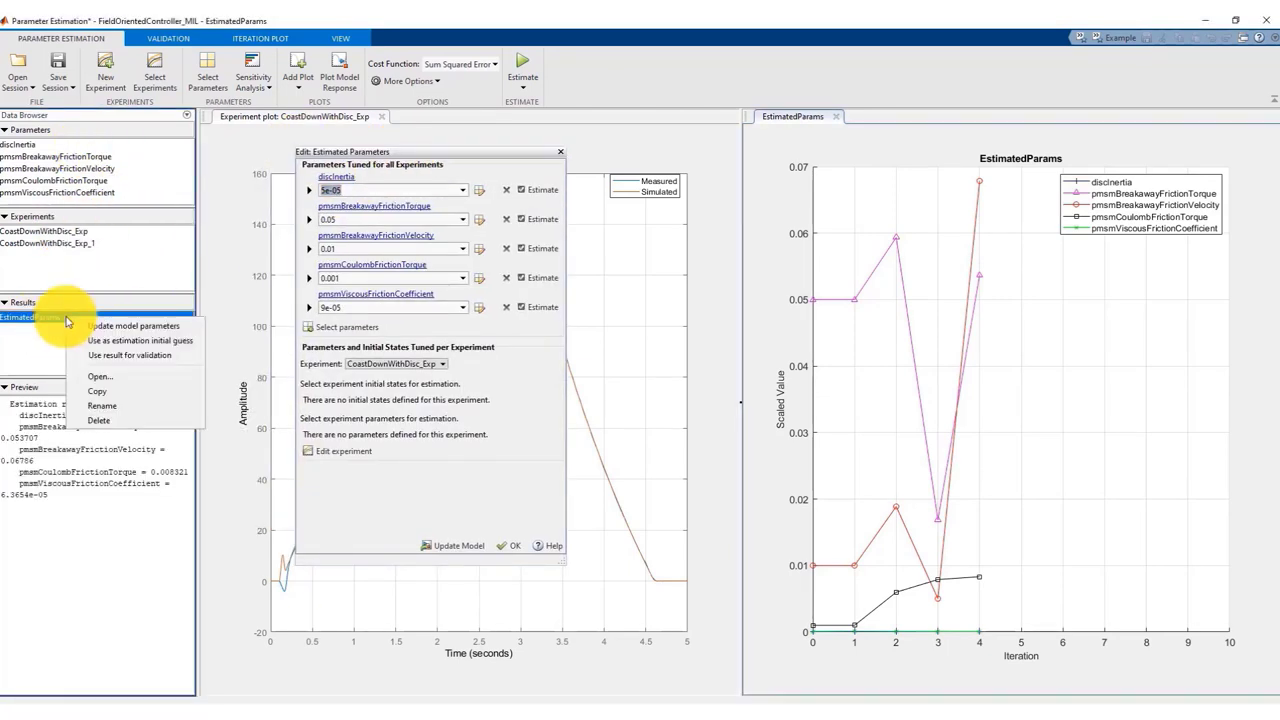
left_click(99, 377)
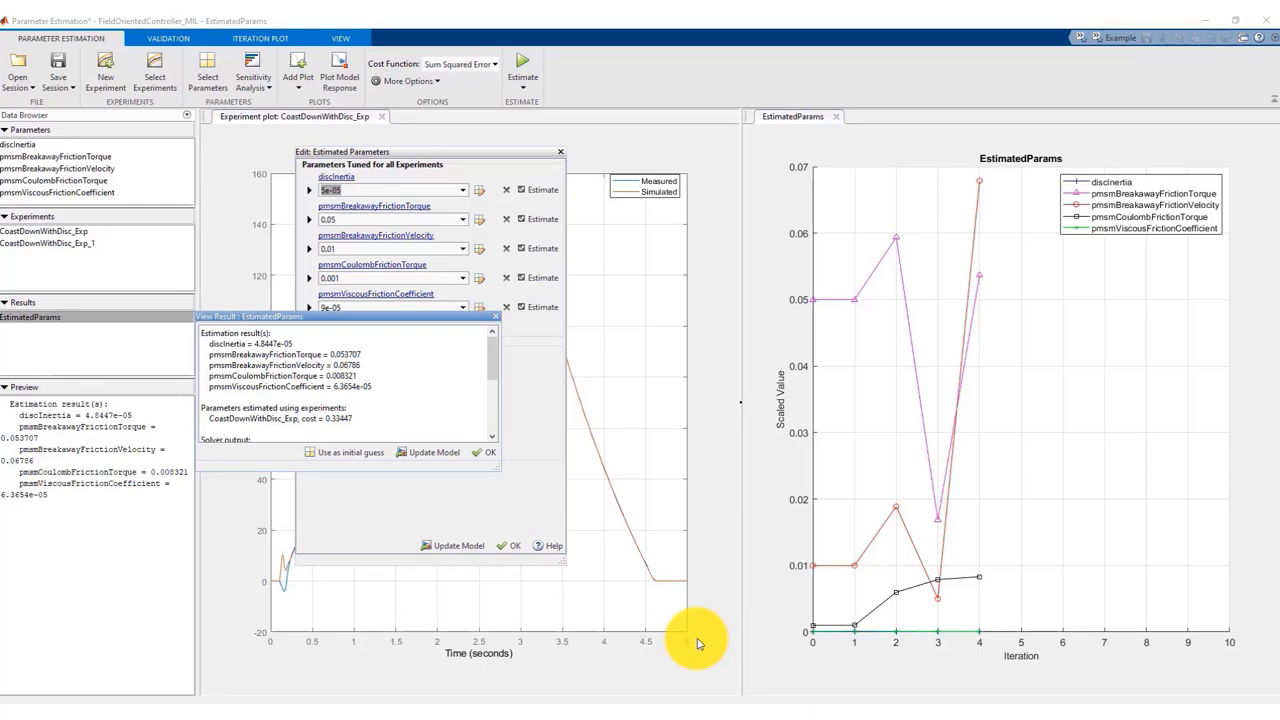
left_click(117, 424)
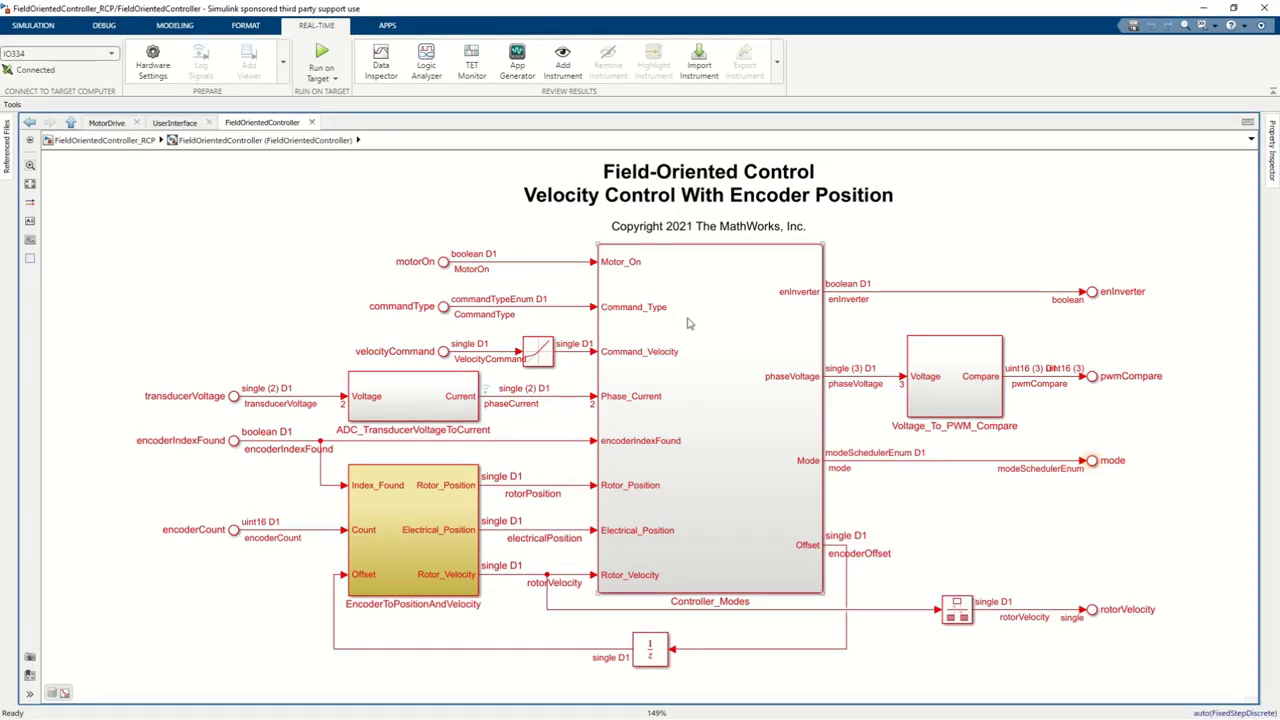
Inspect the EncoderToPositionAndVelocity subsystem and the Mode_Scheduler chart, then return to Controller_Modes
double_click(431, 514)
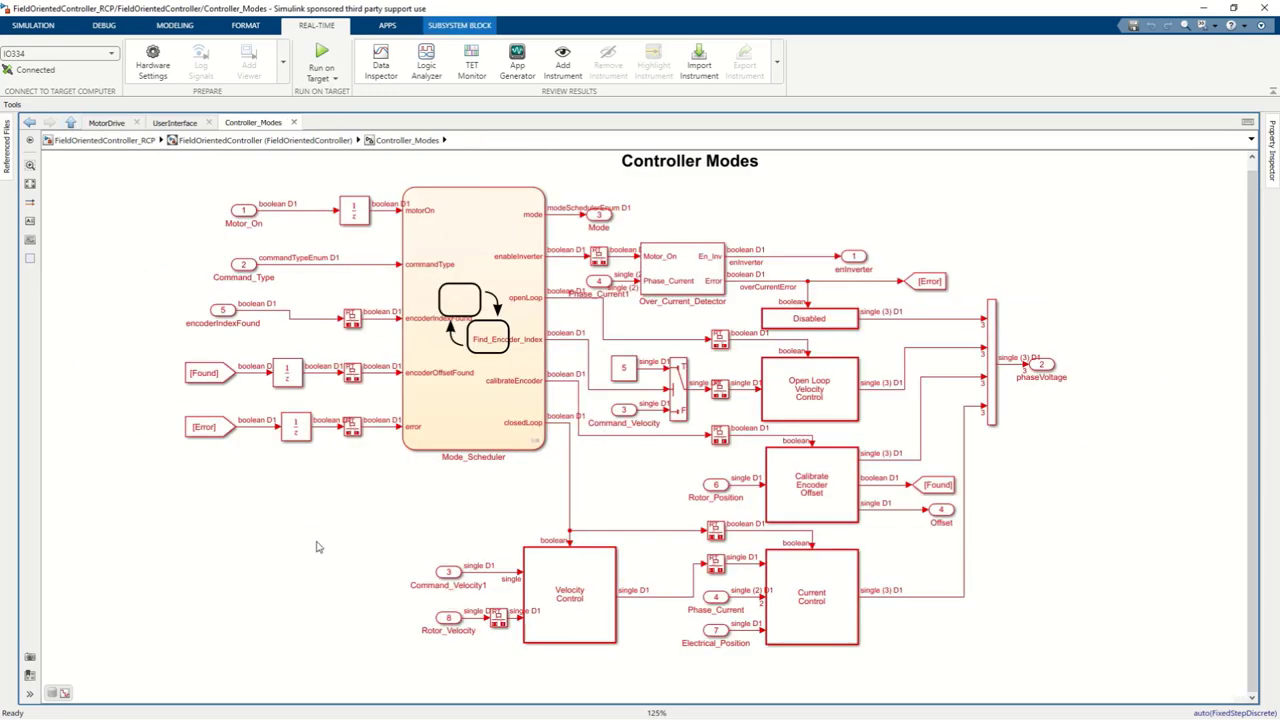
double_click(463, 330)
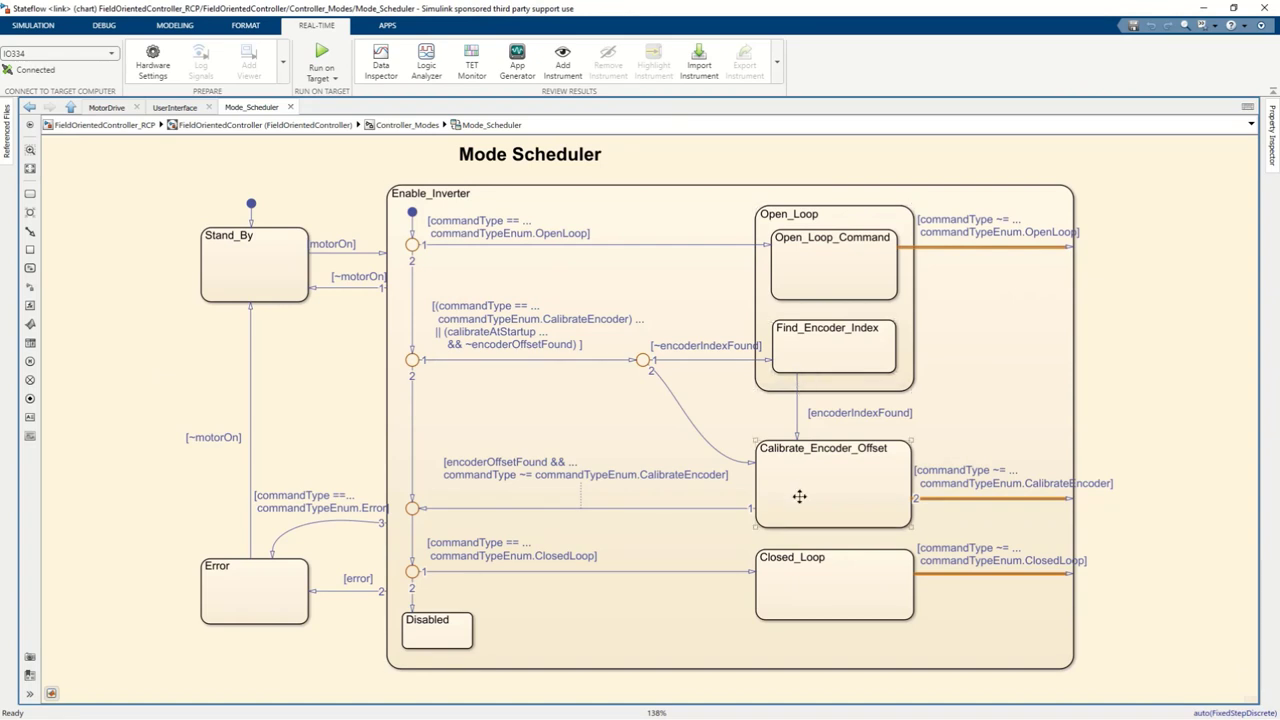
key("Escape")
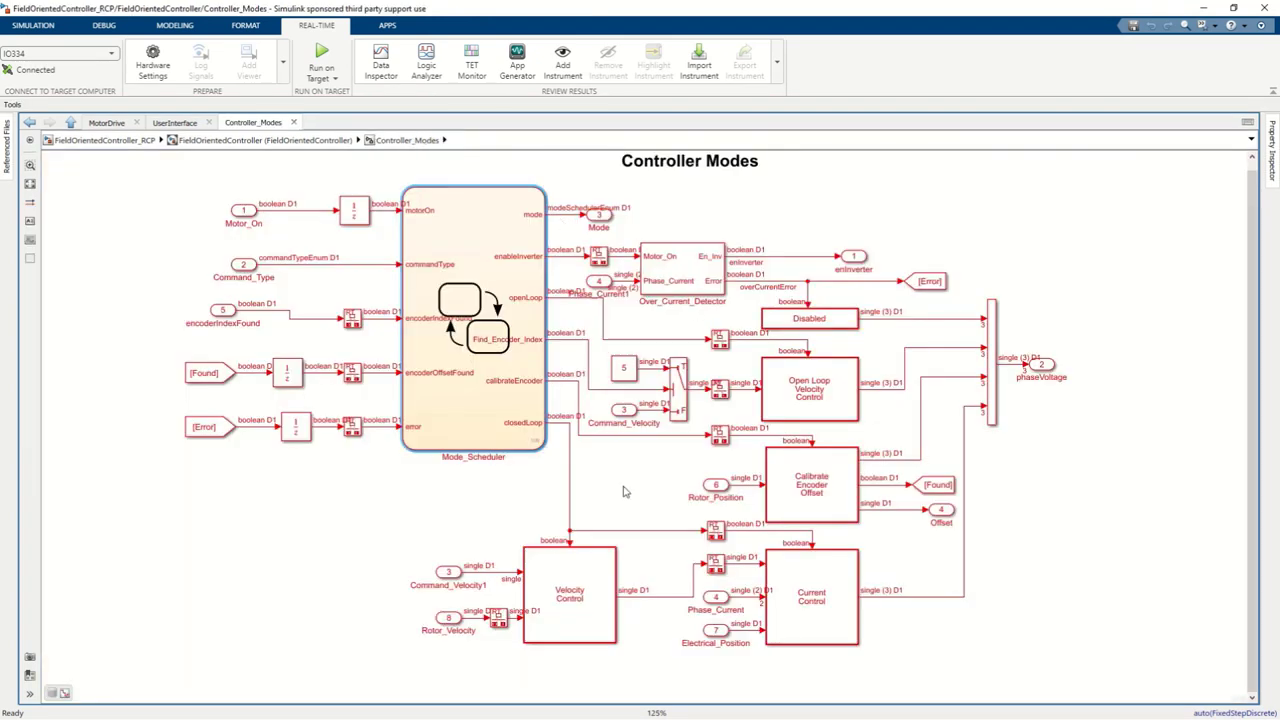
Browse Open Loop Velocity Control, Velocity Control, and Current Control down to FOC_Current_Control
double_click(818, 398)
double_click(637, 437)
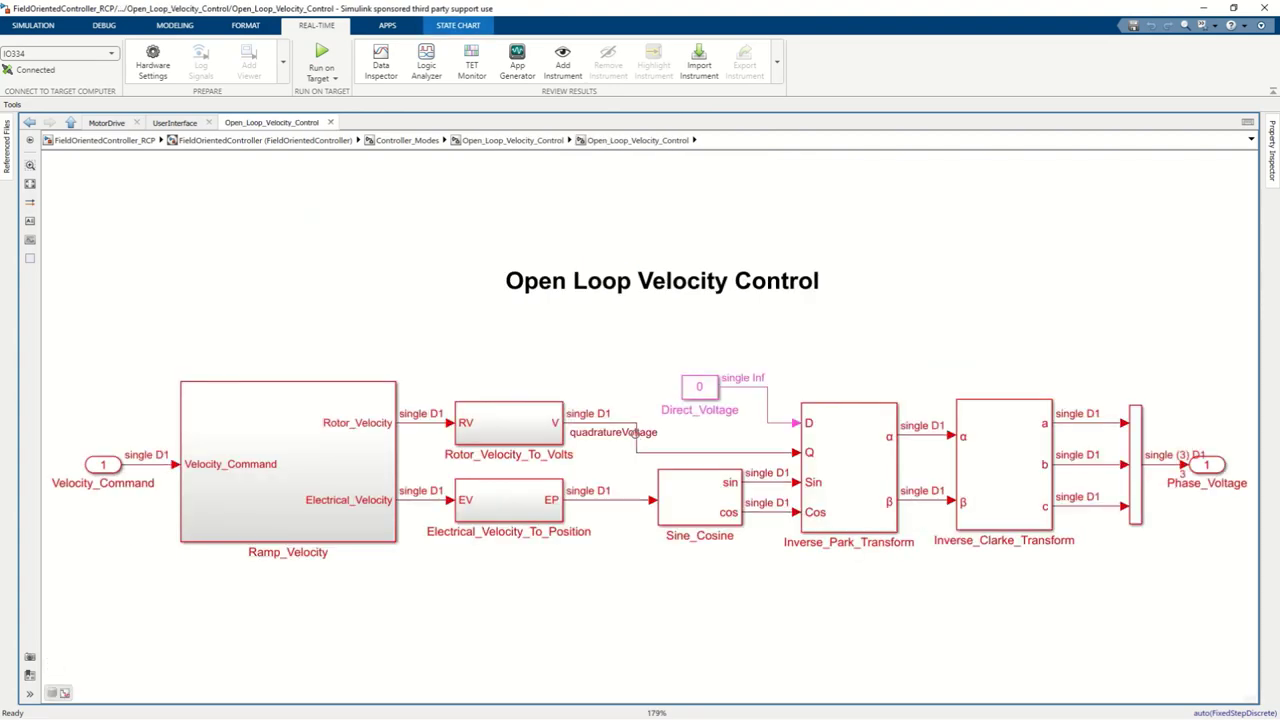
key("Escape")
key("Escape")
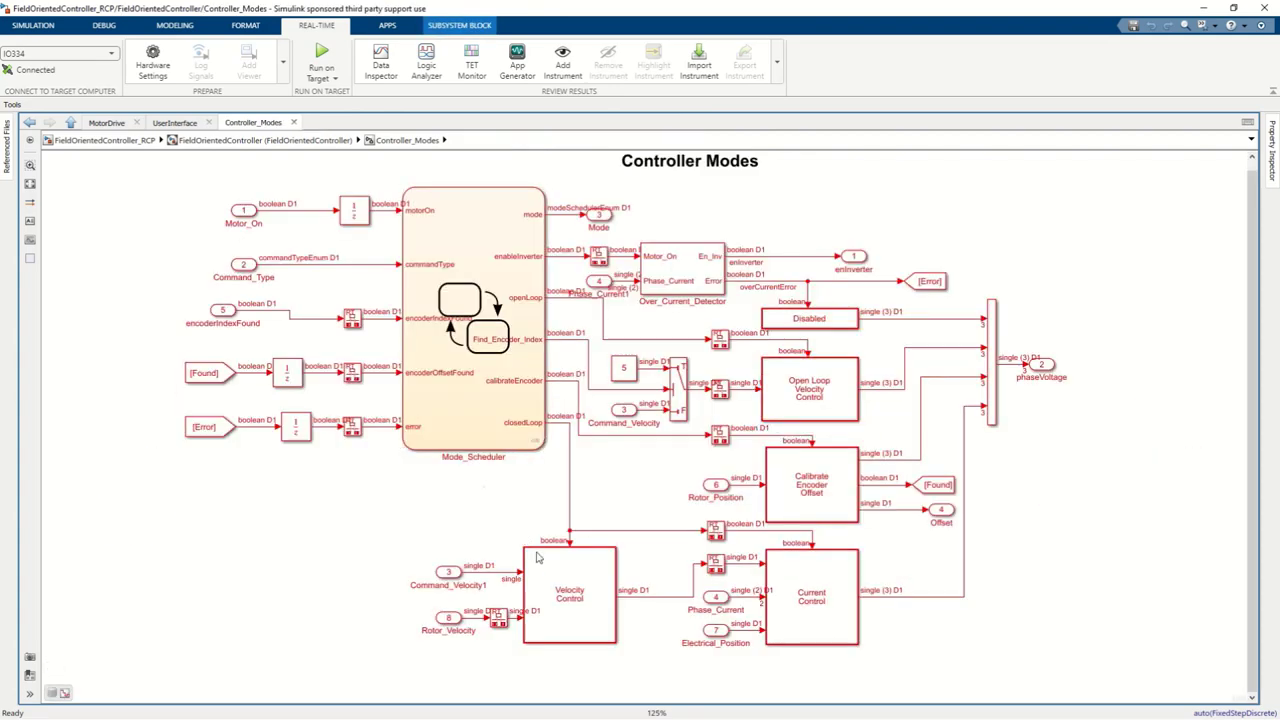
double_click(548, 582)
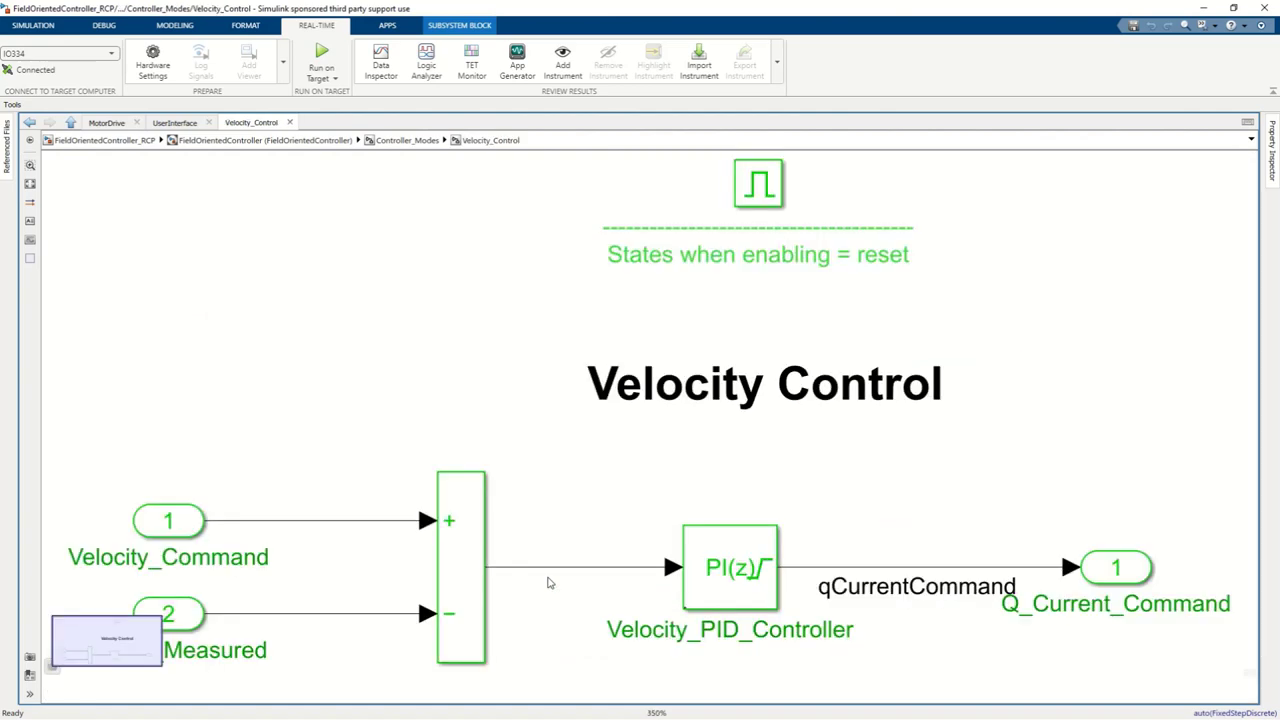
key("Escape")
double_click(786, 600)
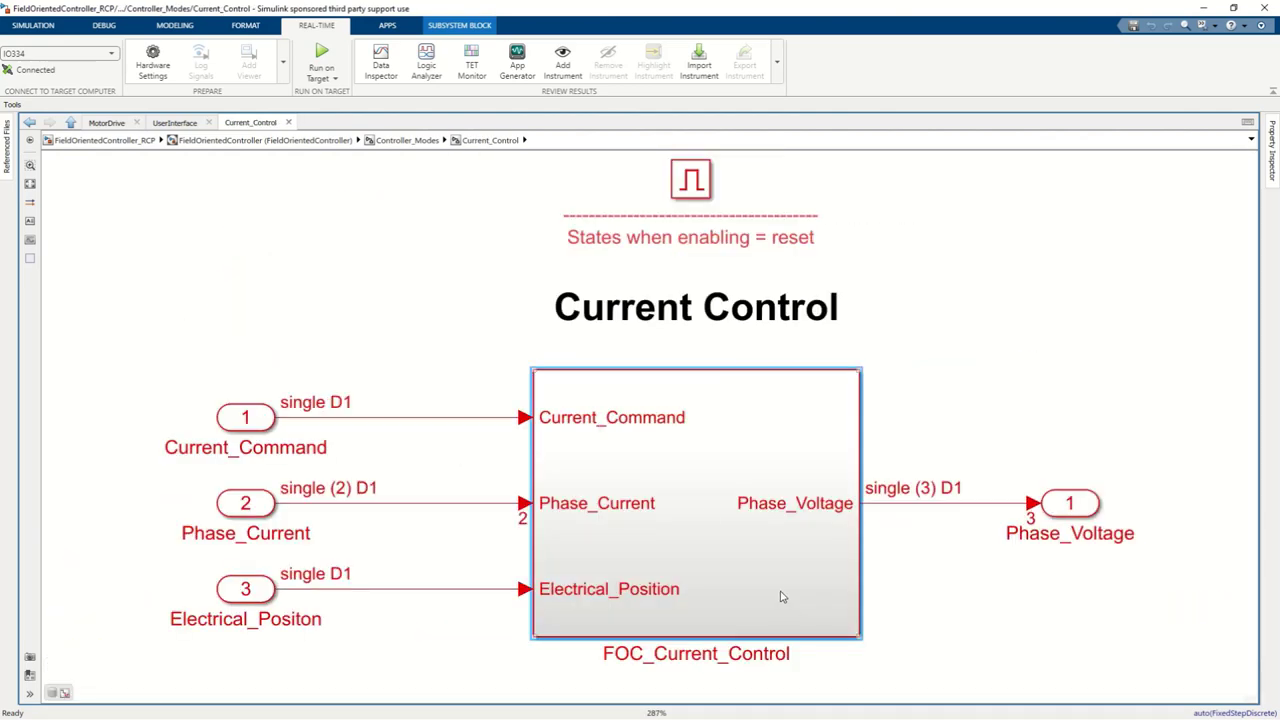
double_click(703, 516)
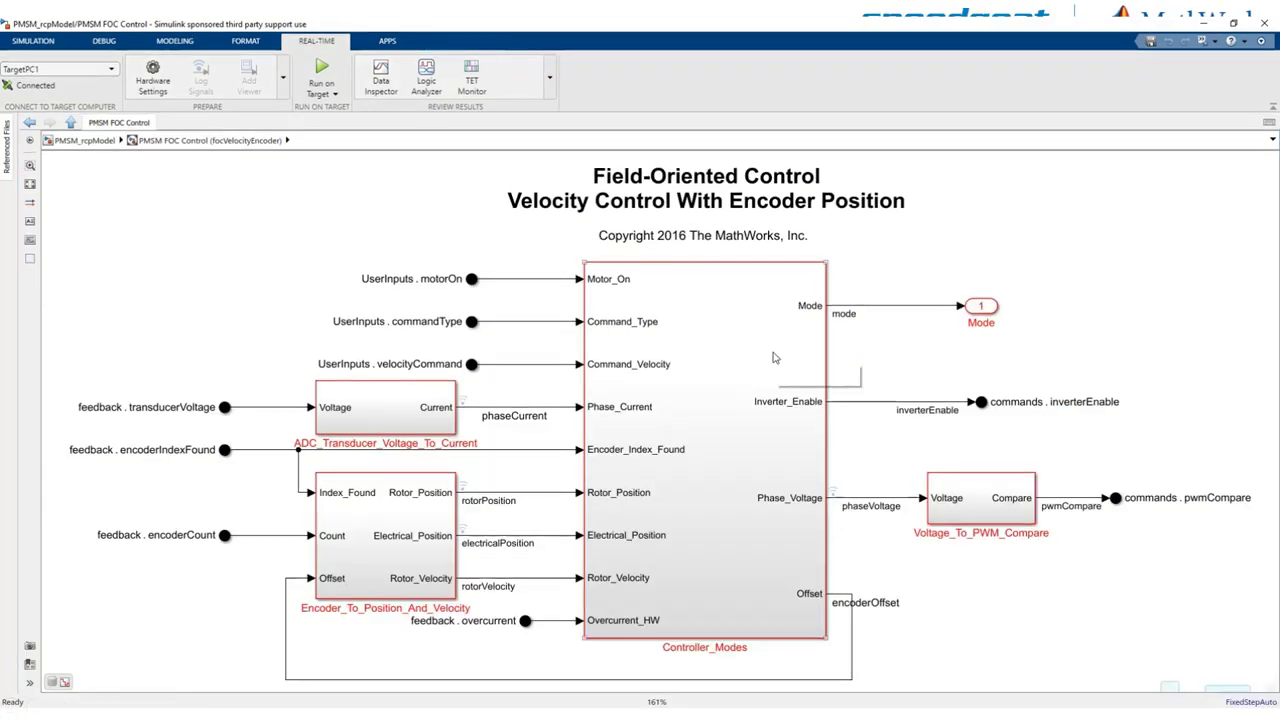
Open Controller_Modes > Velocity_Control with the Model Data Editor and inspect the VelocityControl_P and VelocityControl_I gains
double_click(773, 357)
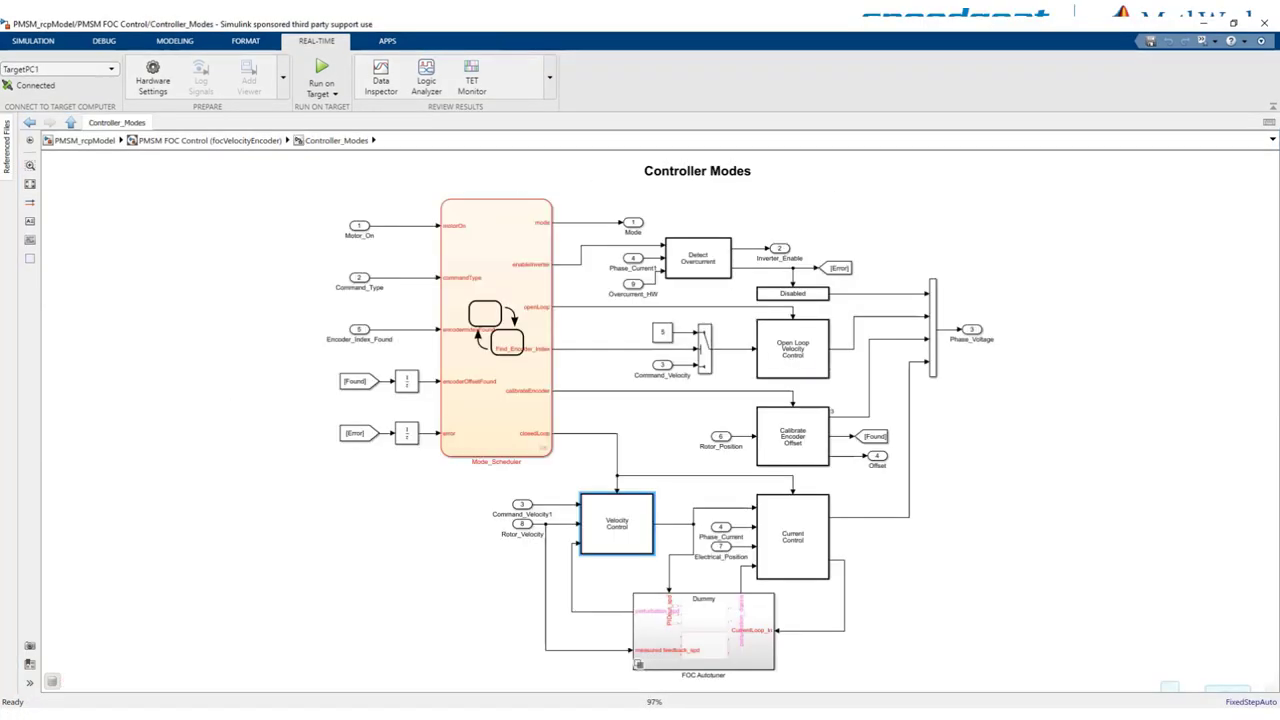
double_click(617, 523)
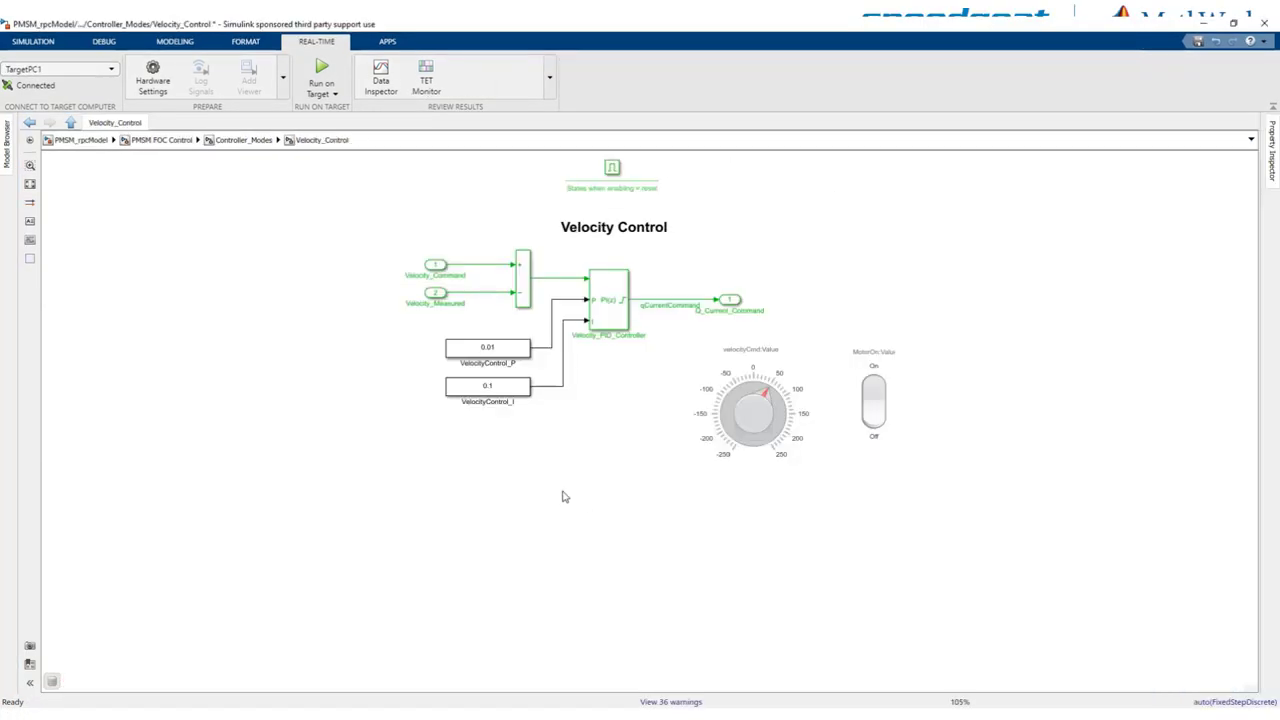
left_click(175, 42)
left_click(157, 82)
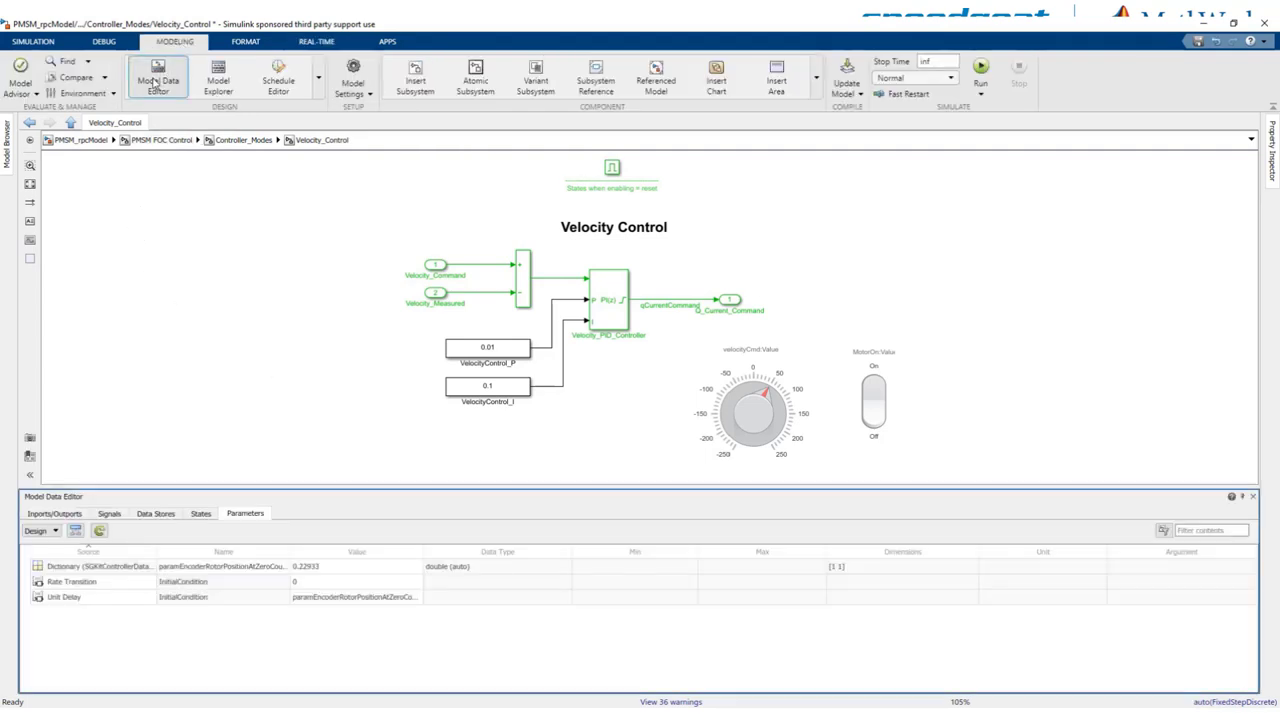
left_click(513, 349)
left_click(513, 390)
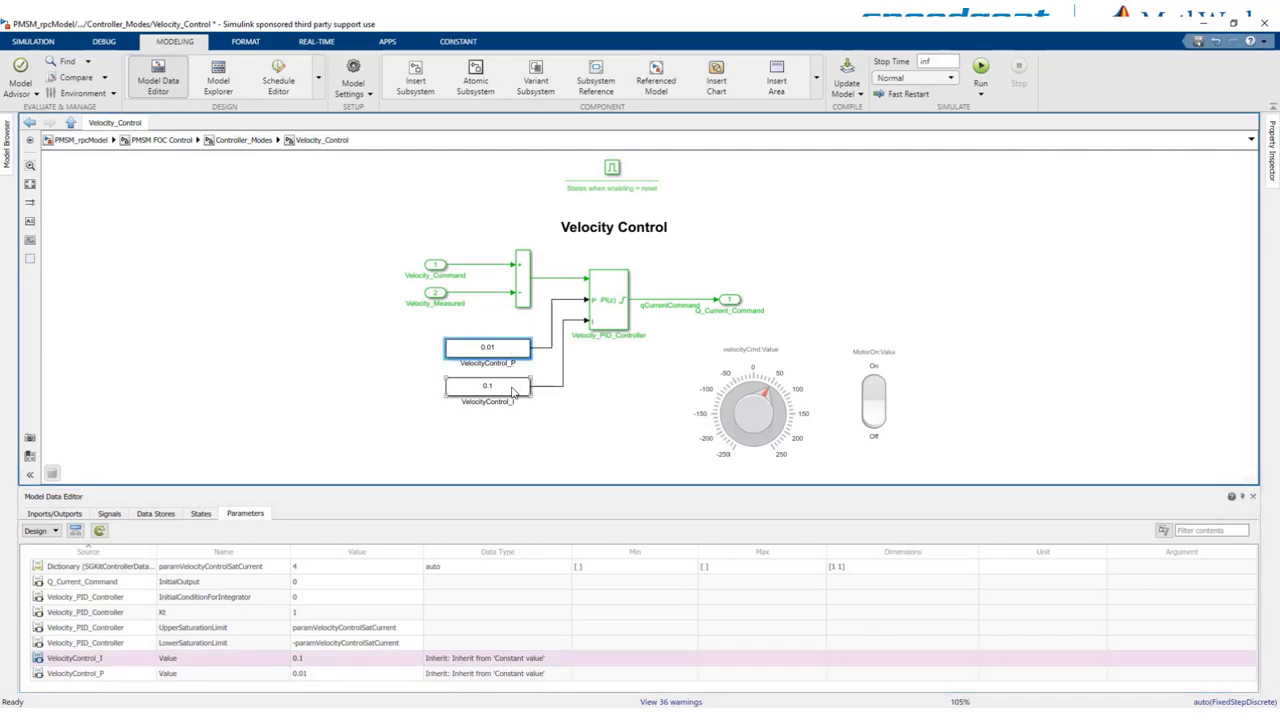
left_click(563, 452)
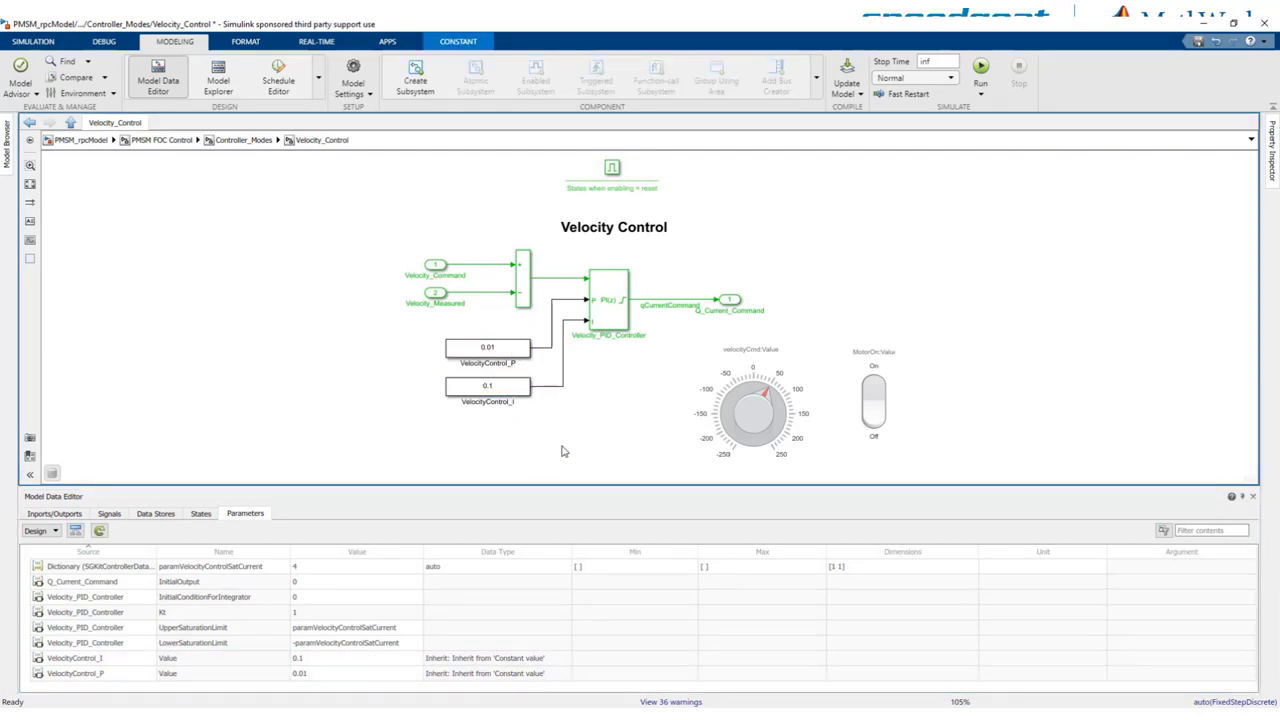
In the Real-Time tools, check the MotorOn dashboard switch and bring up the Run on Target options
left_click(318, 43)
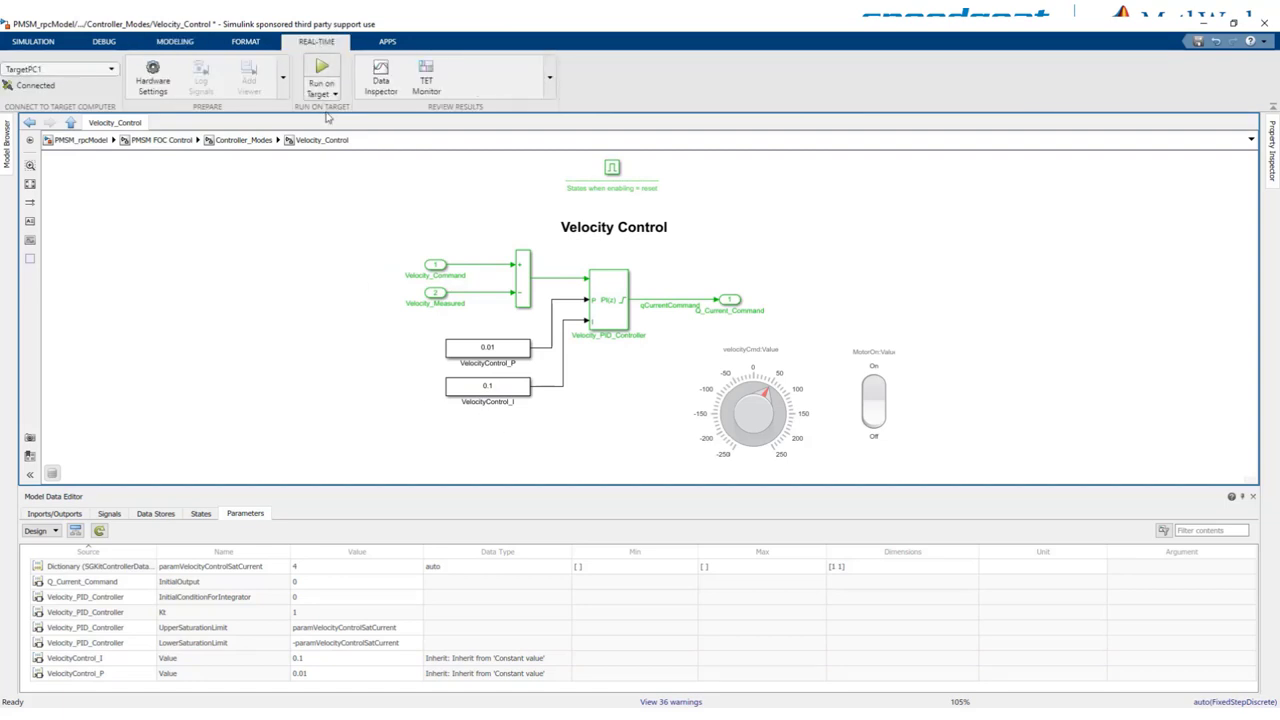
left_click(873, 419)
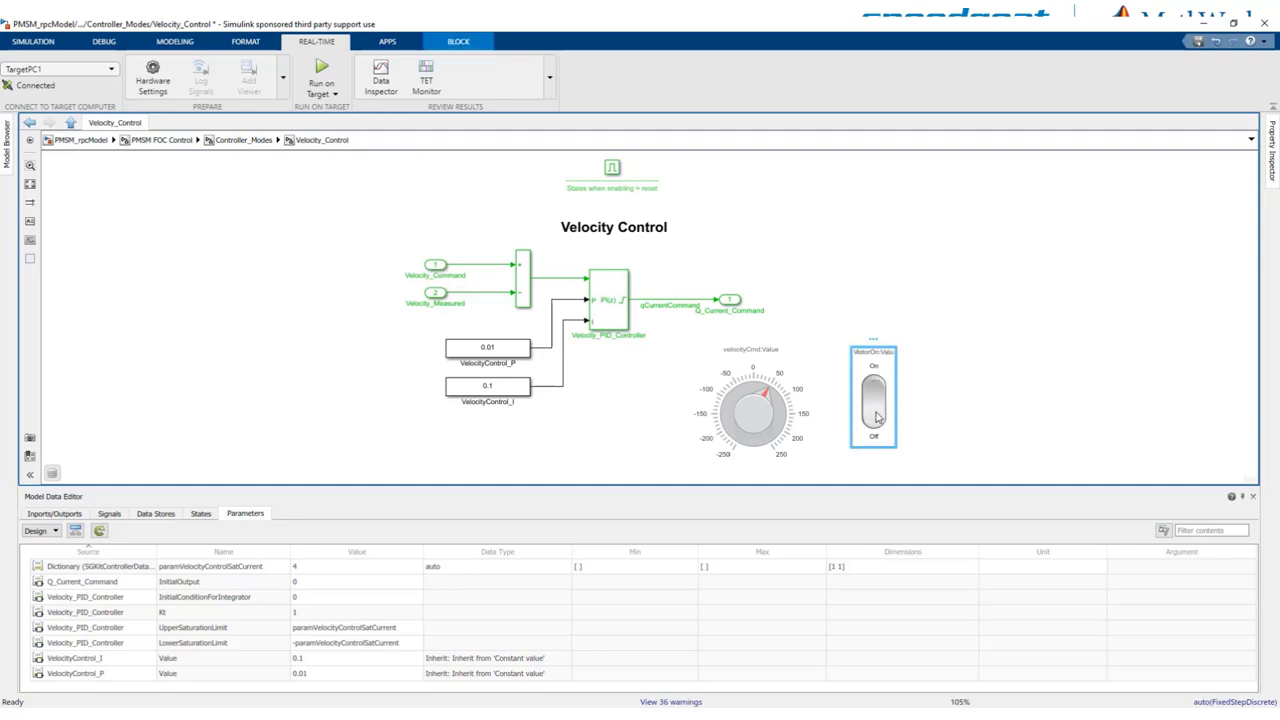
left_click(282, 208)
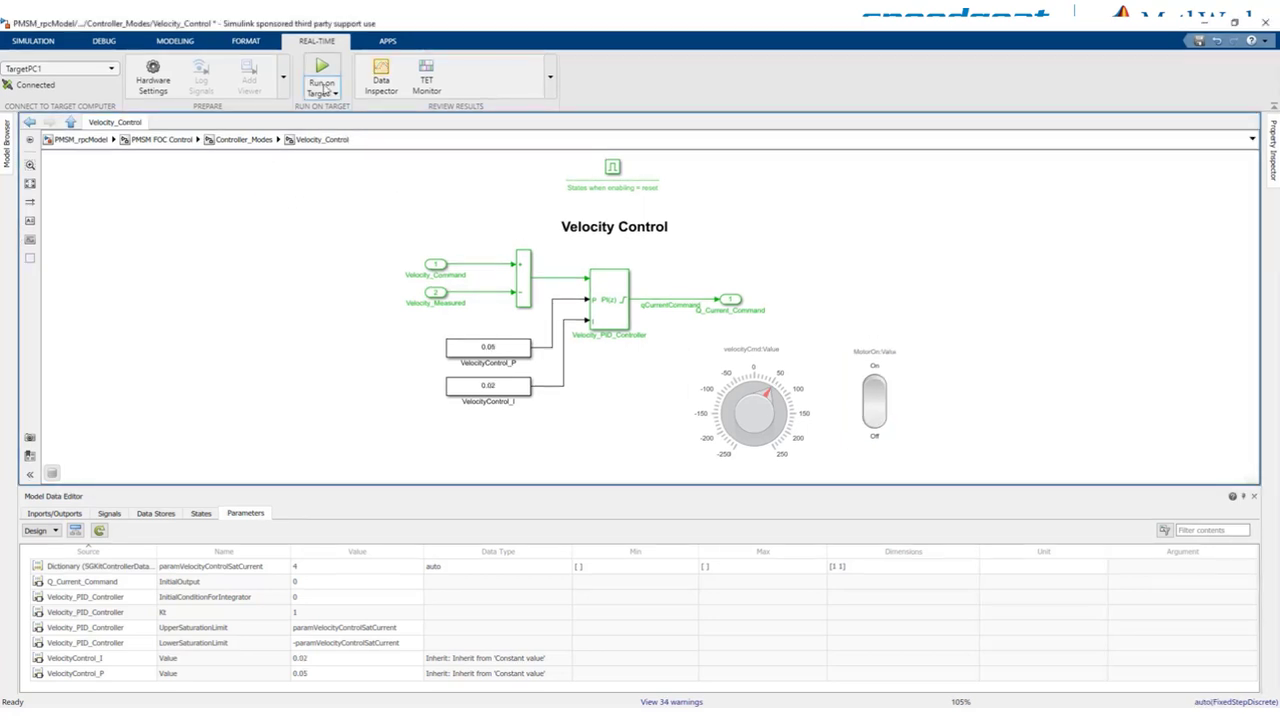
left_click(328, 90)
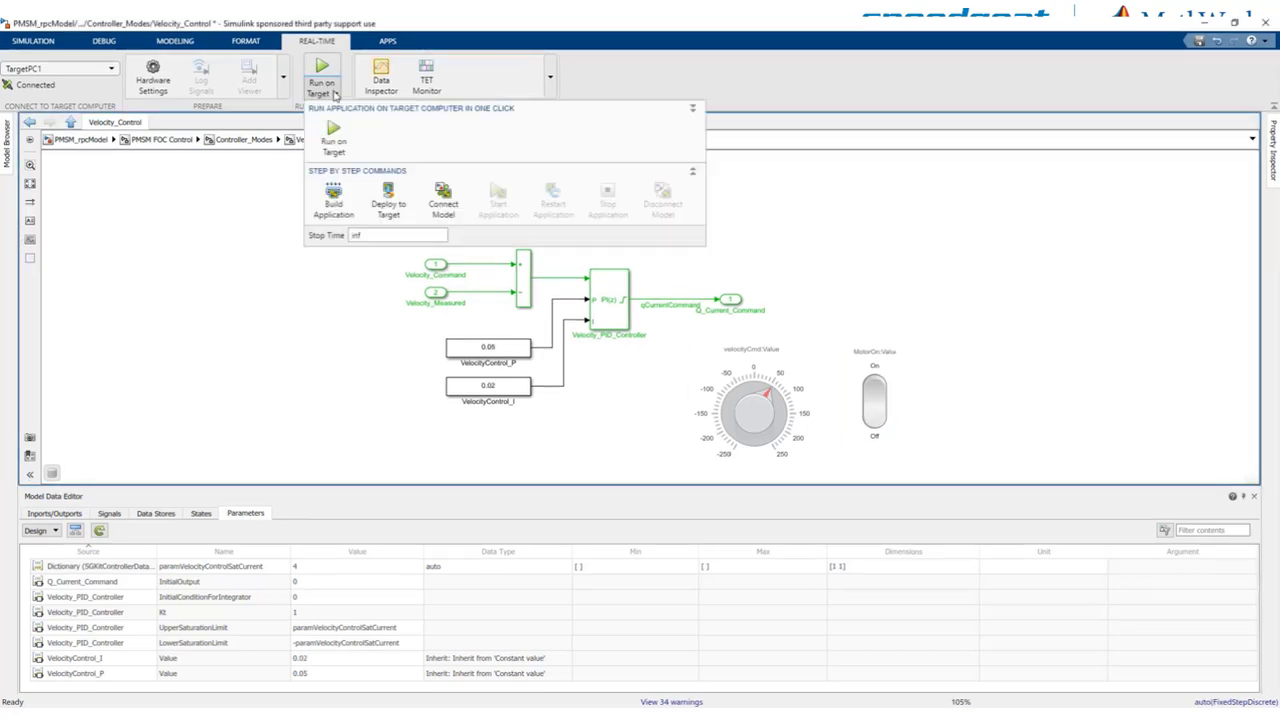
Build and load PMSM_rcpModel onto the Speedgoat target, then start the real-time application
left_click(443, 203)
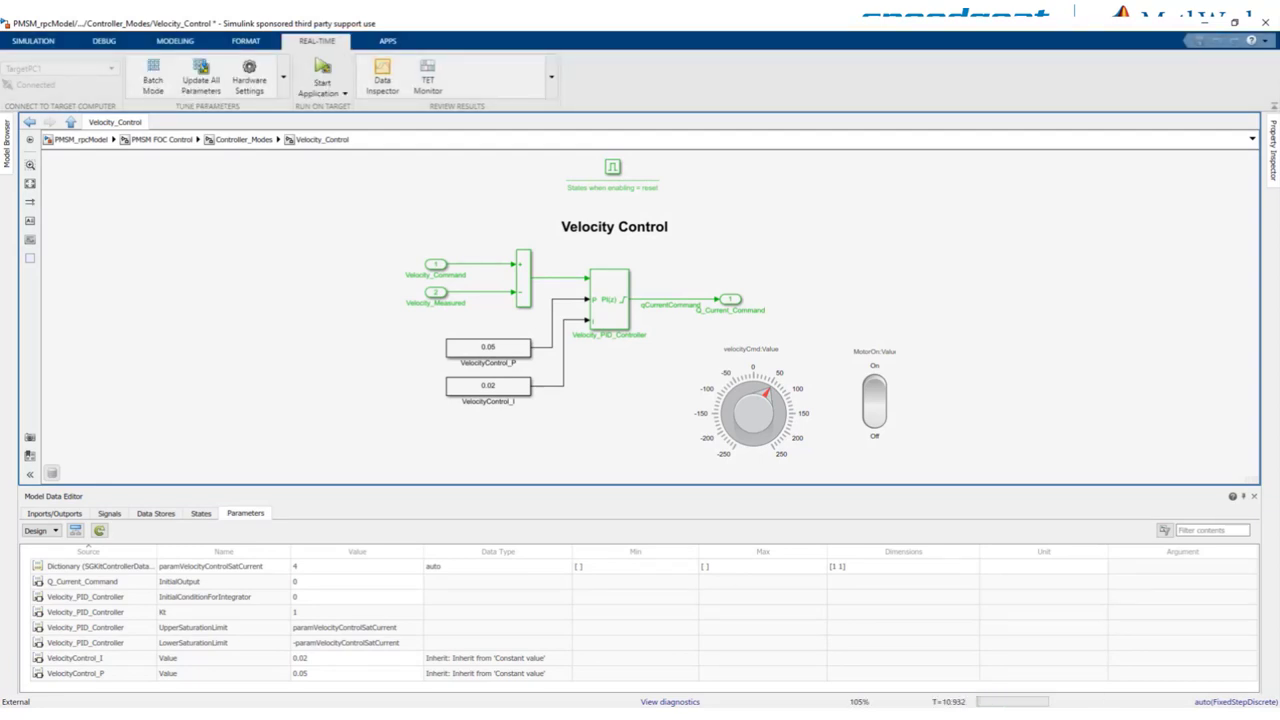
left_click(318, 85)
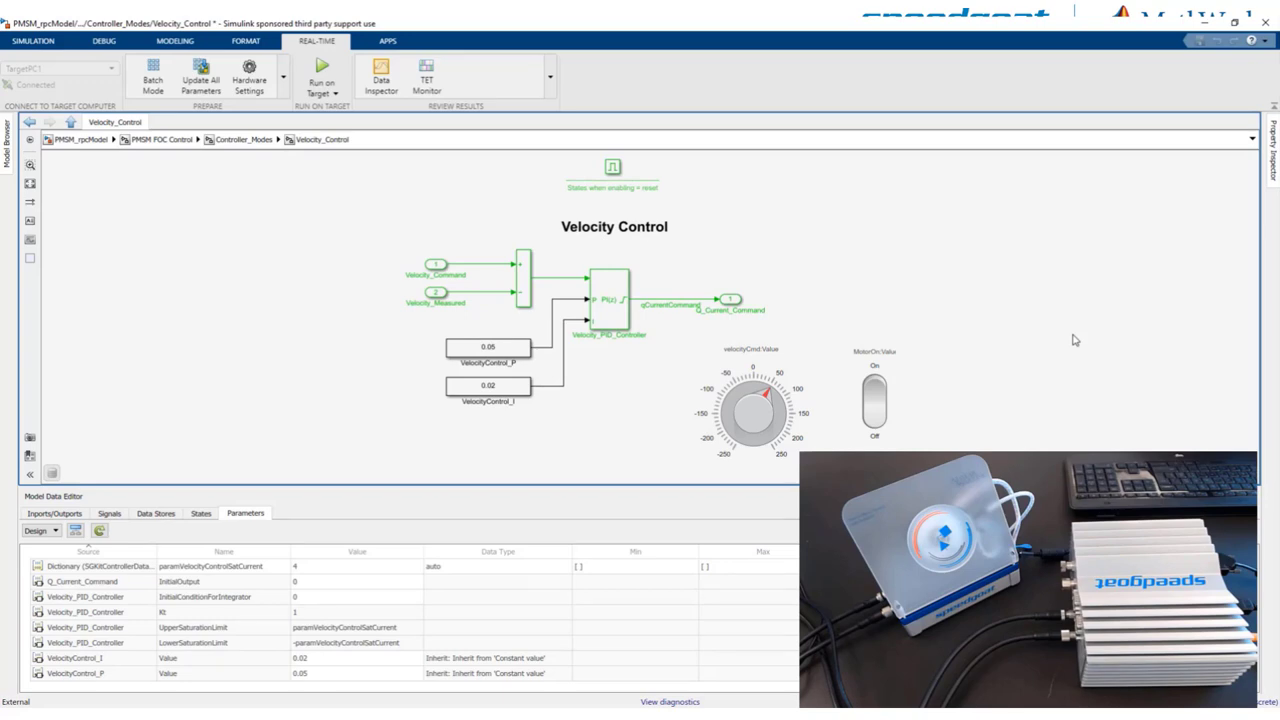
Lower the velocityCmd knob setpoint and set VelocityControl_P to 0.05
left_click(765, 395)
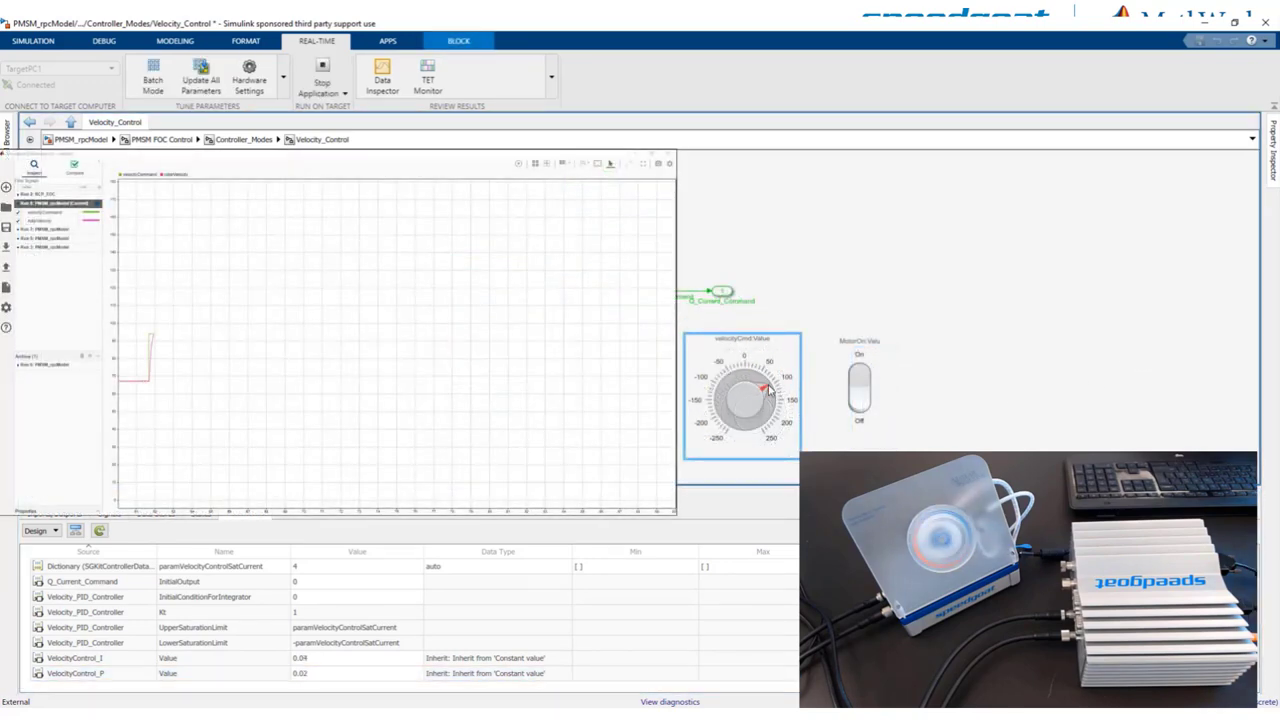
left_click_drag(768, 390, 760, 384)
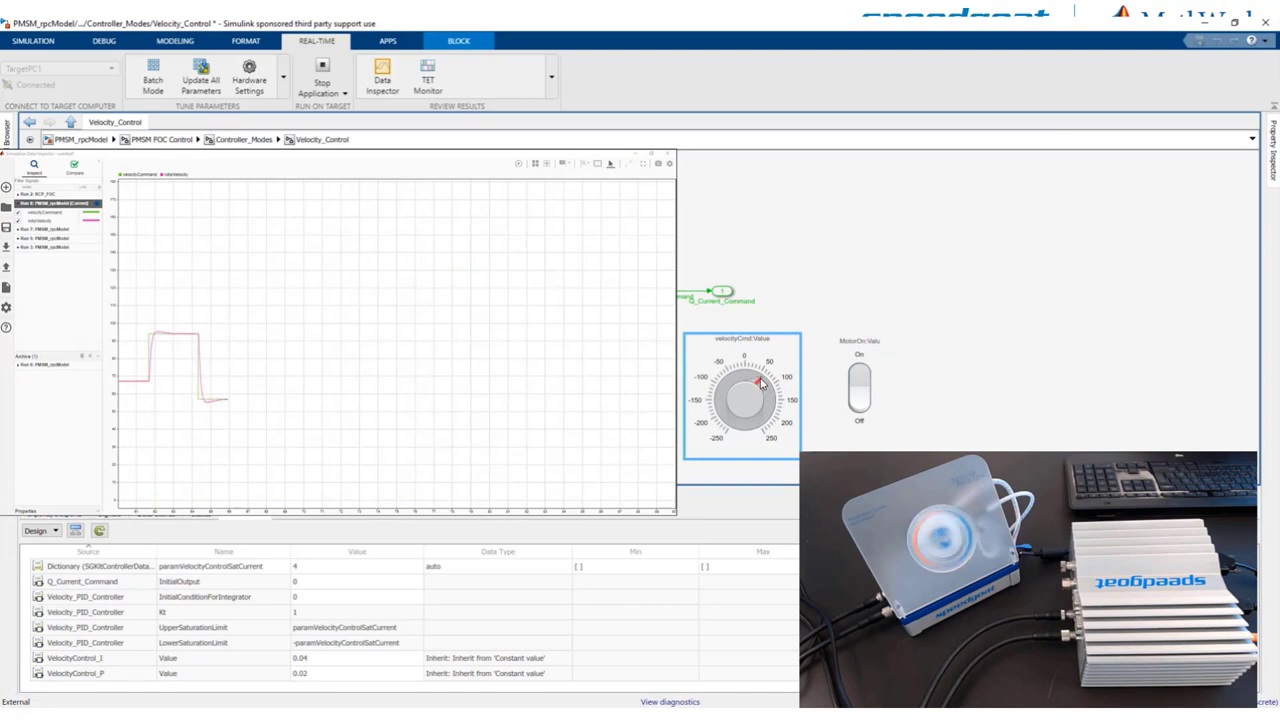
left_click(315, 673)
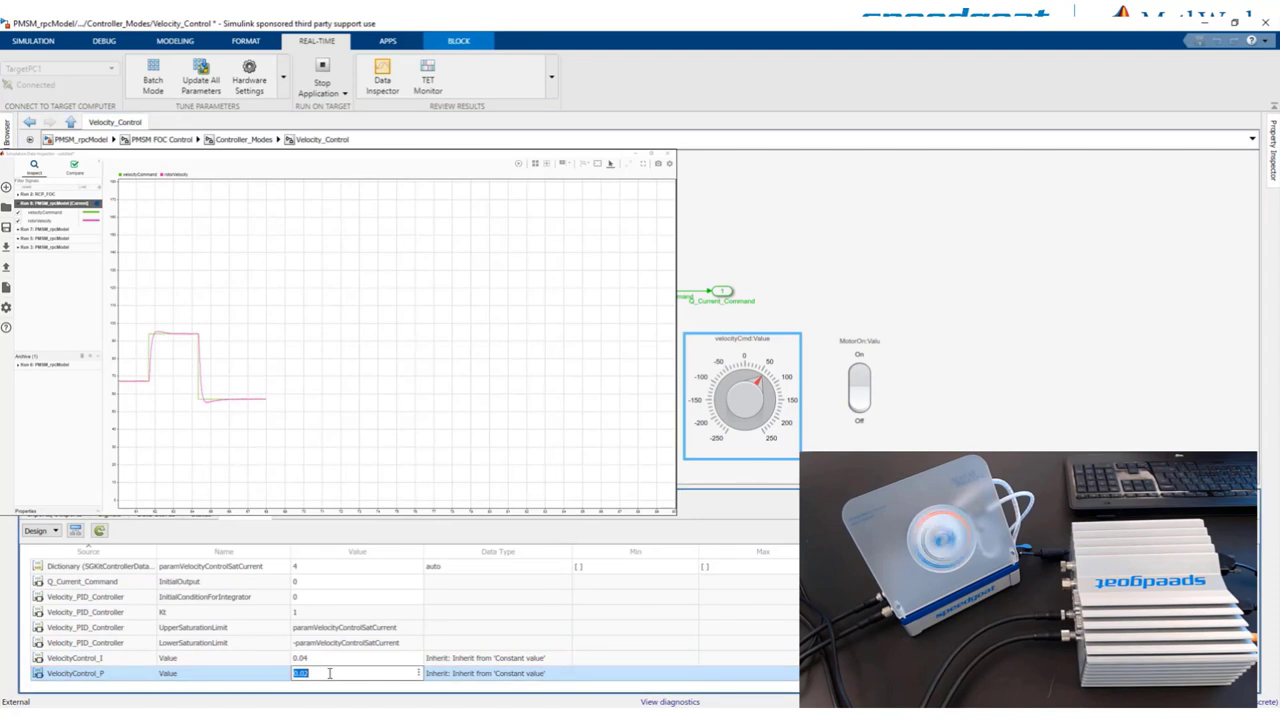
key("BackSpace")
type("5")
key("Return")
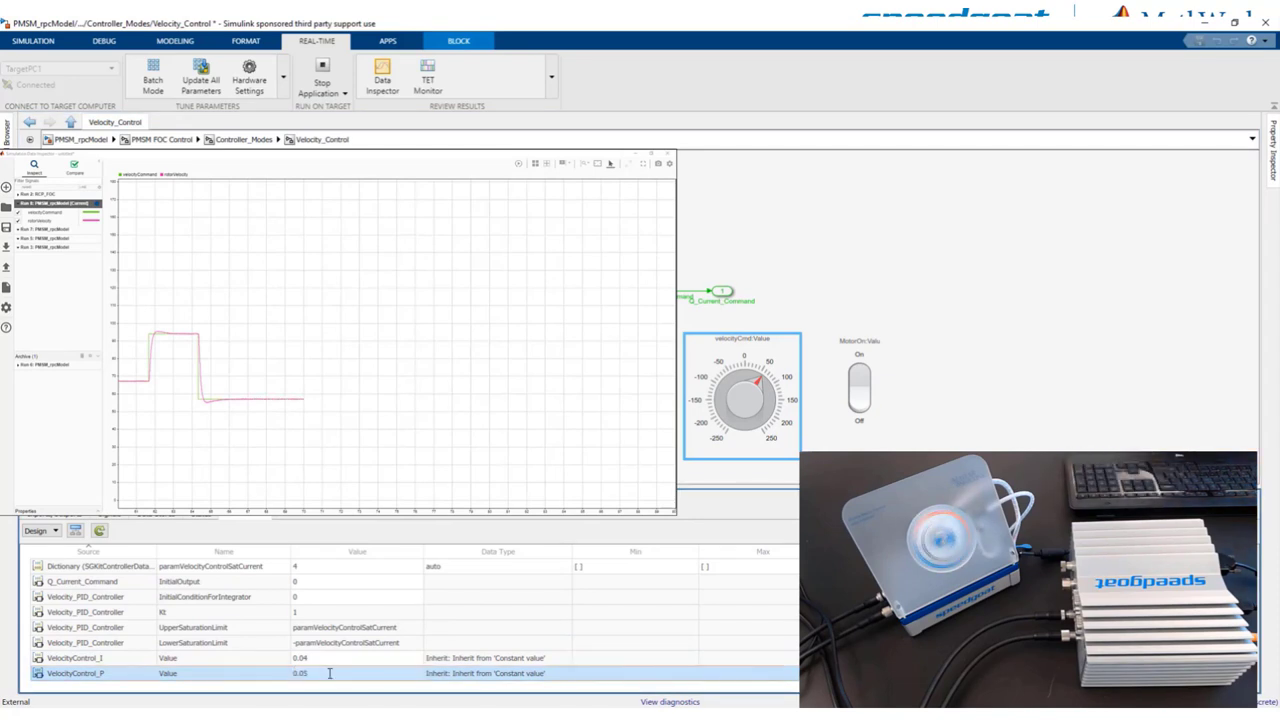
Set VelocityControl_I to 0.08, then change it to 0.1
left_click(322, 658)
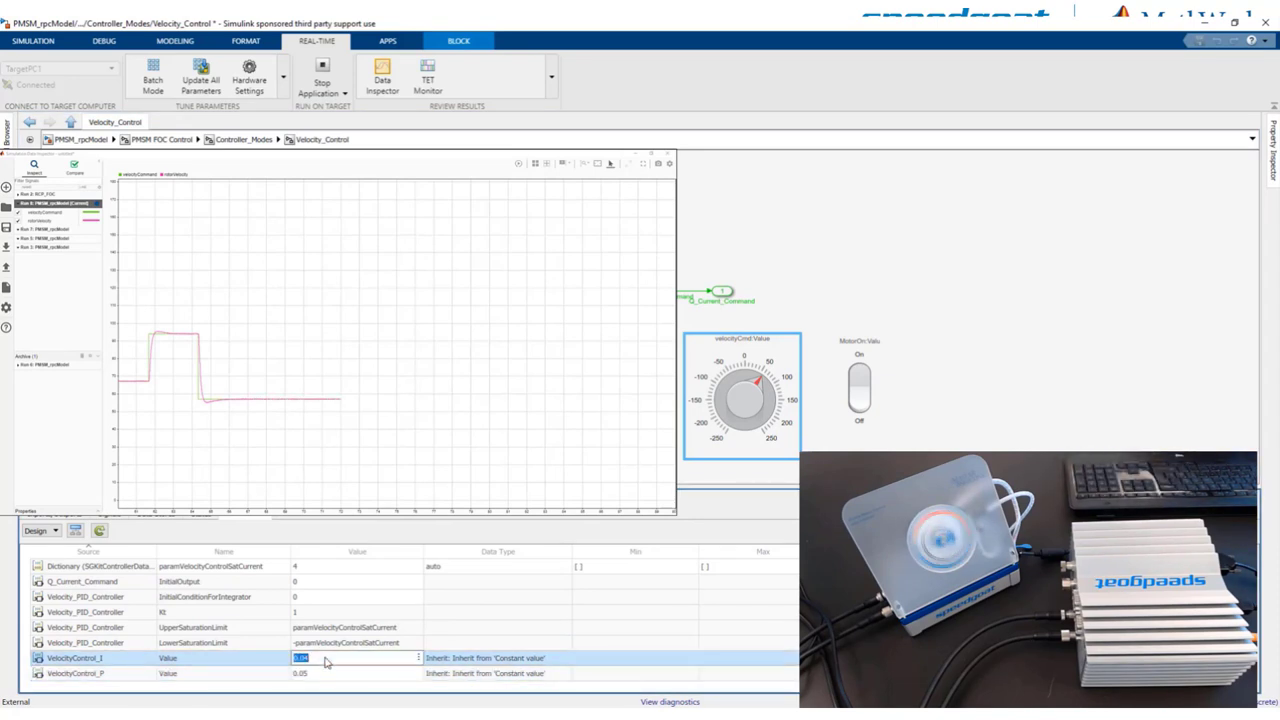
left_click(310, 658)
key("BackSpace")
type("8")
key("Return")
left_click(331, 658)
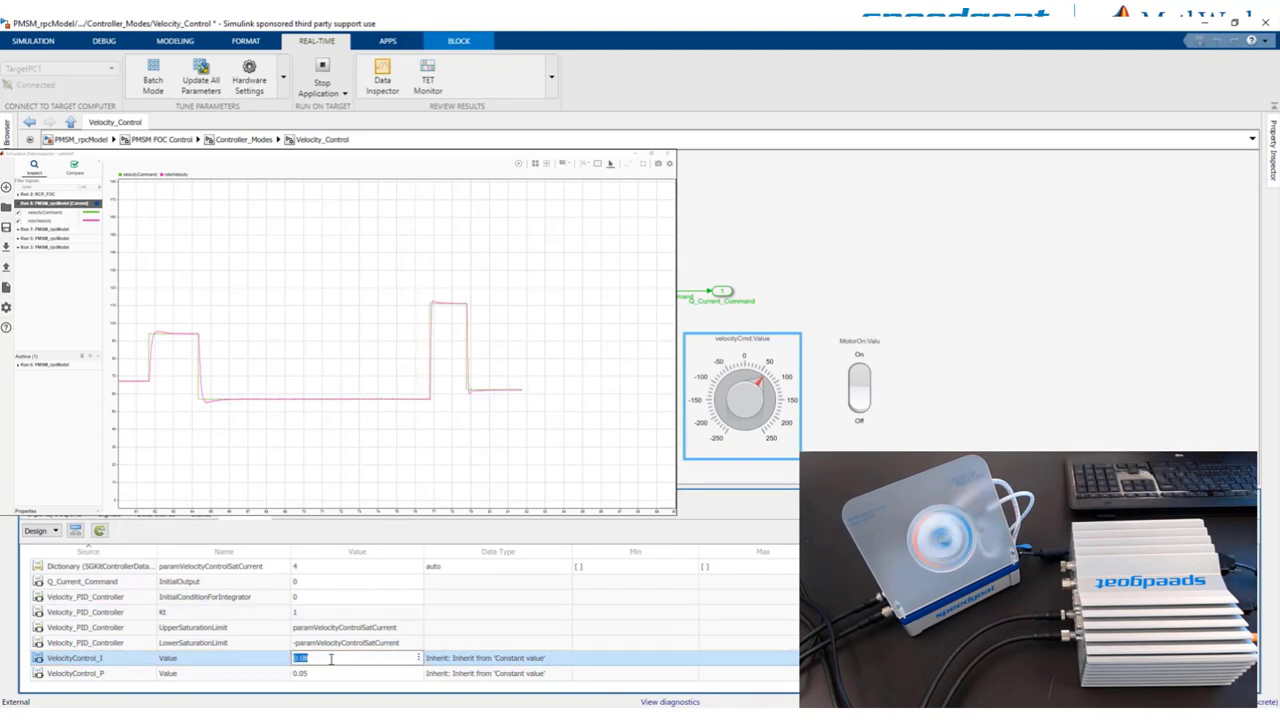
type("0.1")
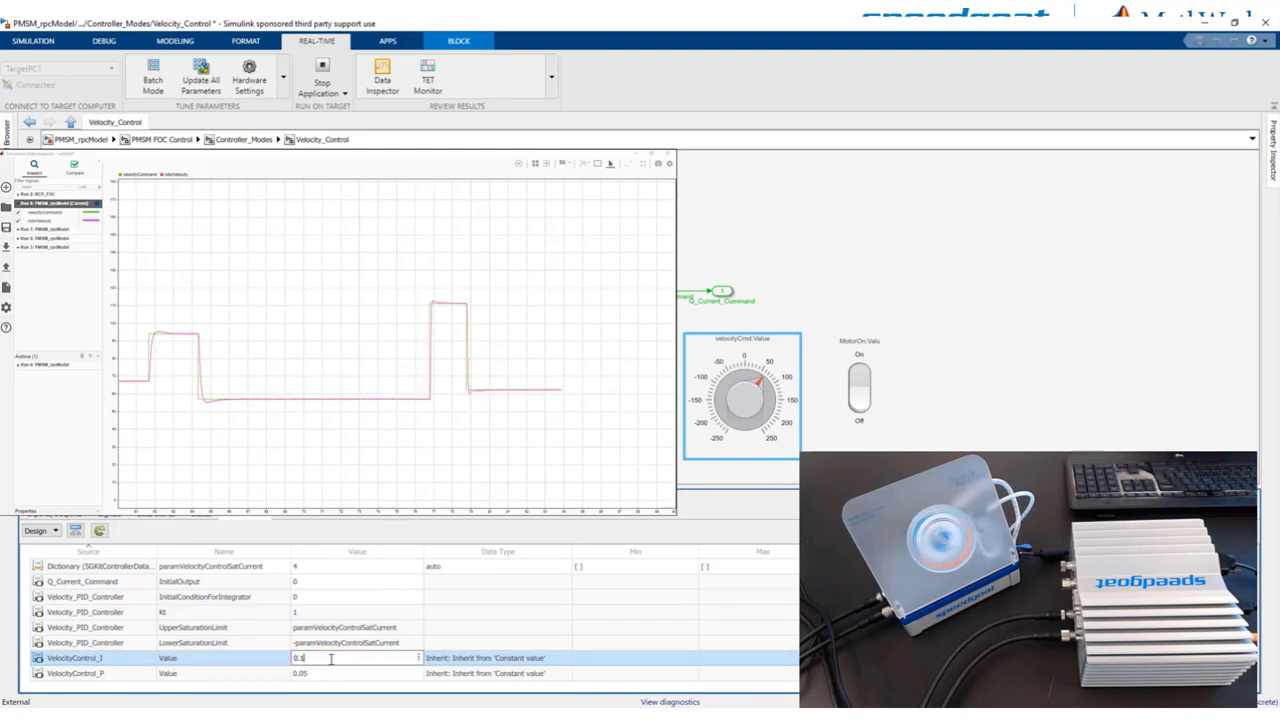
key("Return")
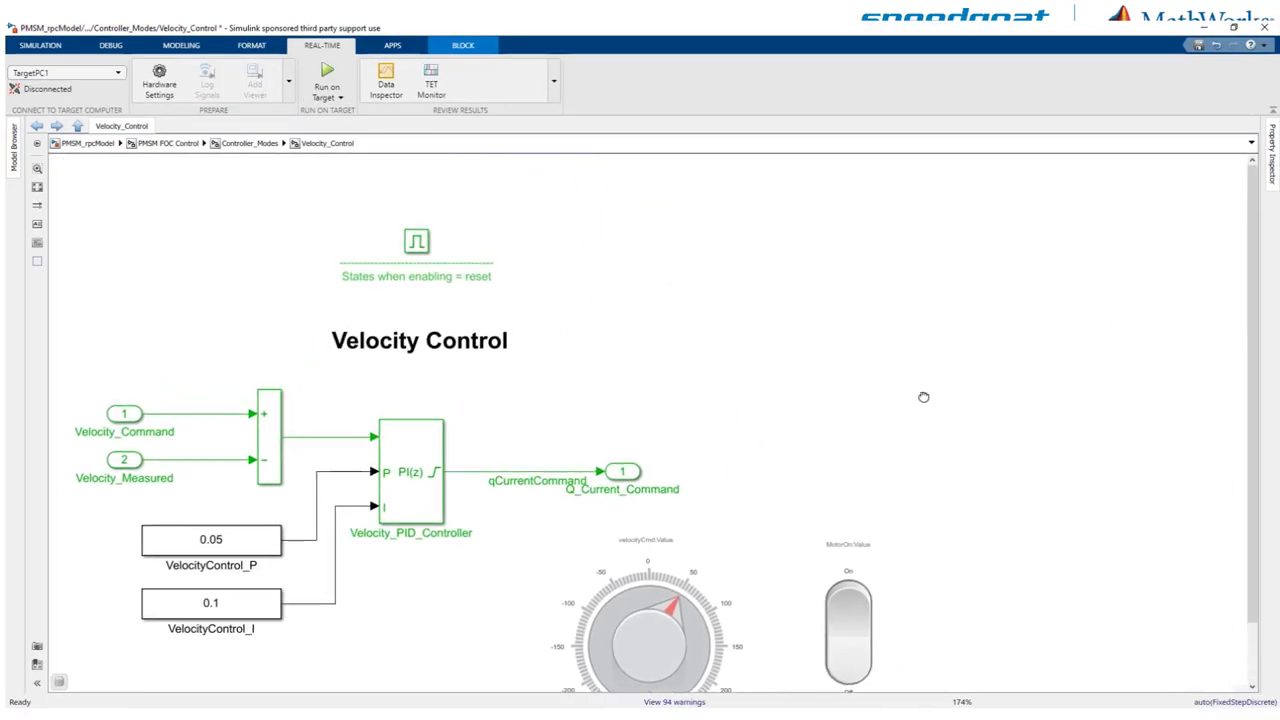
Quick-insert the Field Oriented Control Autotuner block by searching 'autotuner' and nudge it into place
double_click(849, 345)
type("autotuner")
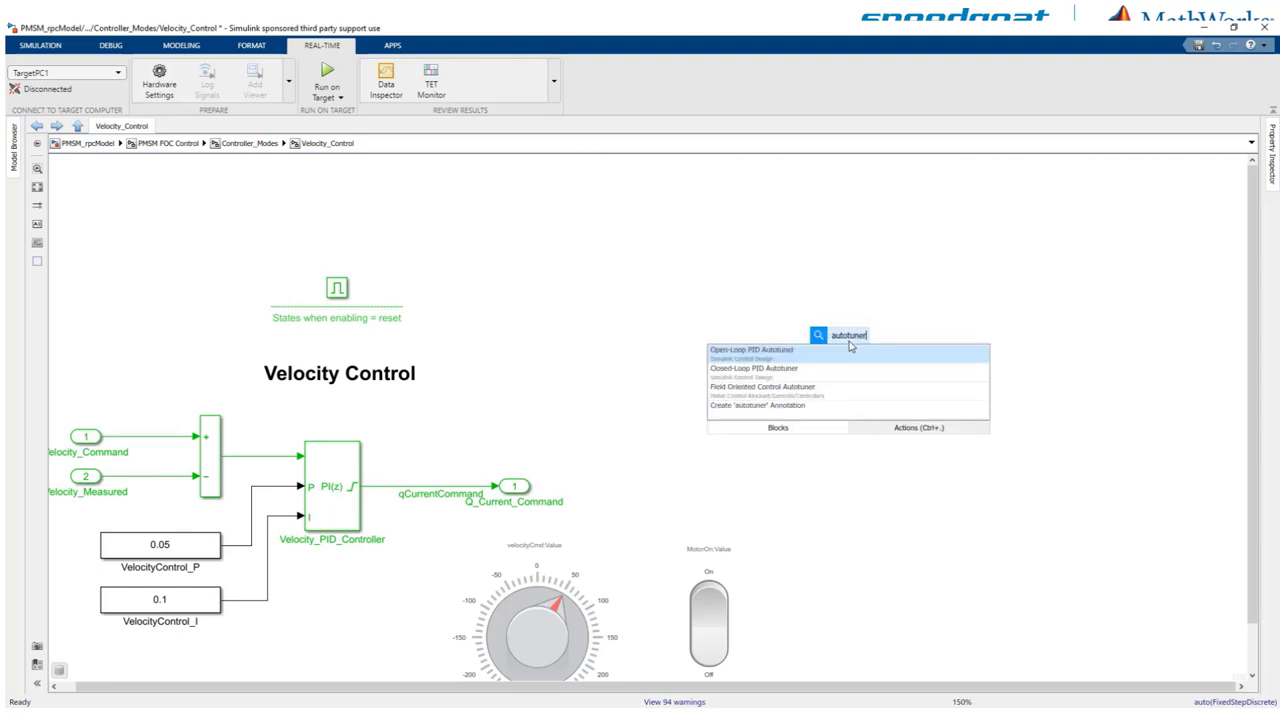
key("Return")
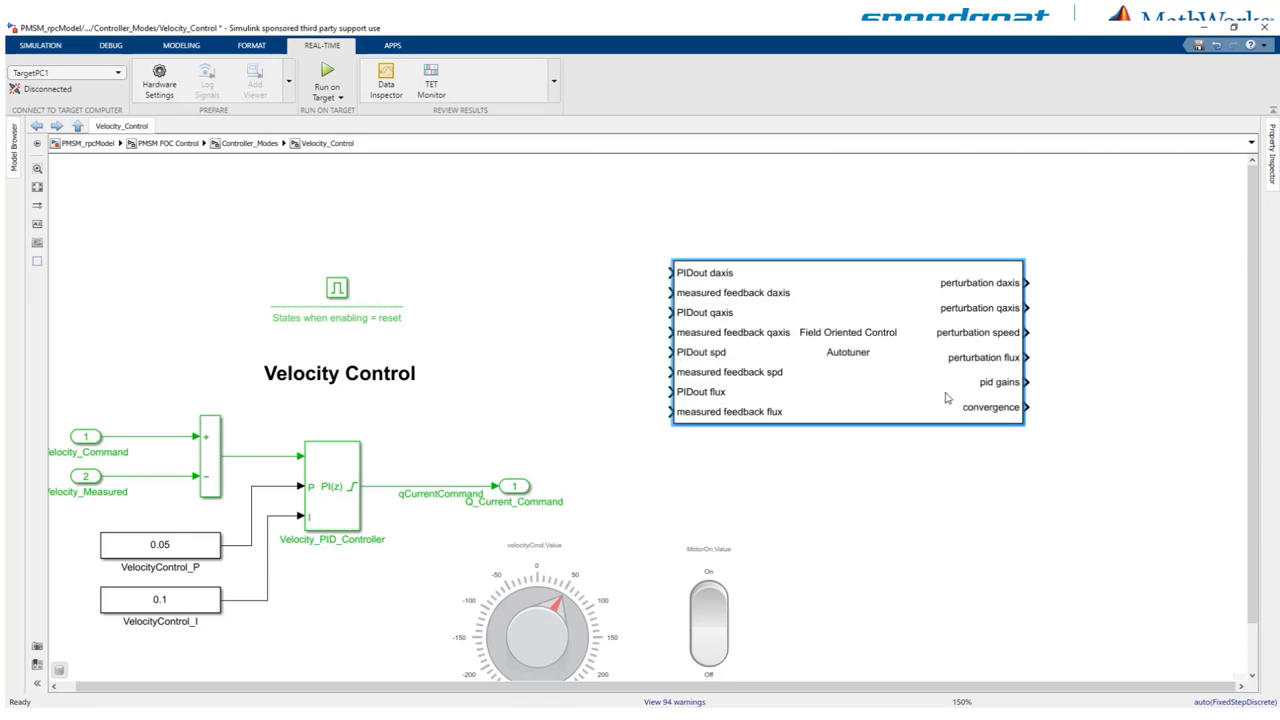
left_click_drag(931, 395, 928, 397)
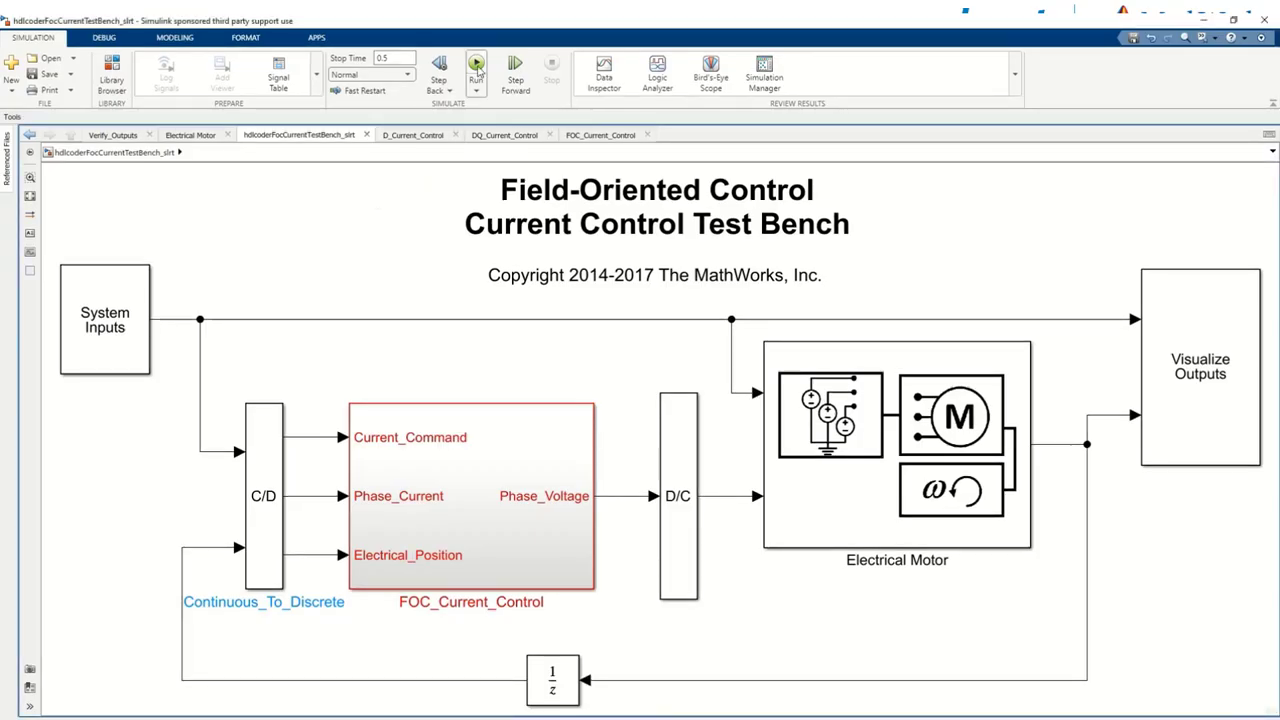
Peek inside FOC_Current_Control and Electrical Motor, then run the test bench simulation from the top level
double_click(412, 515)
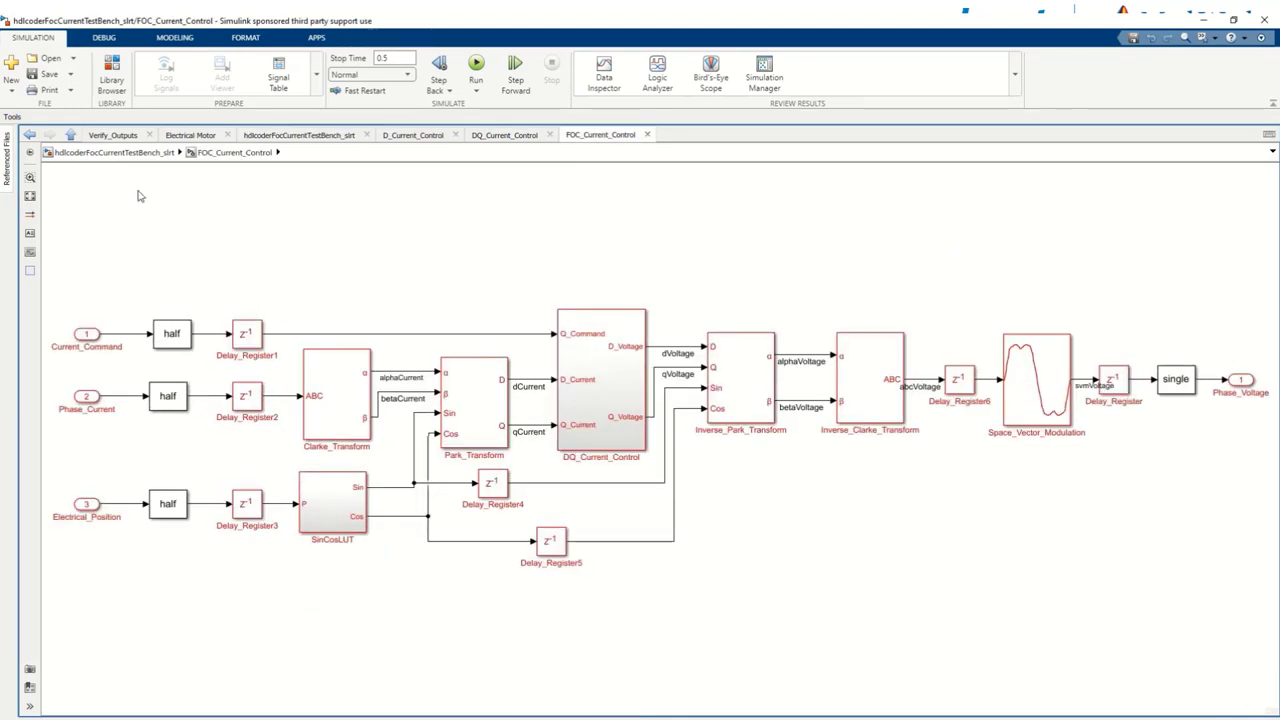
left_click(131, 155)
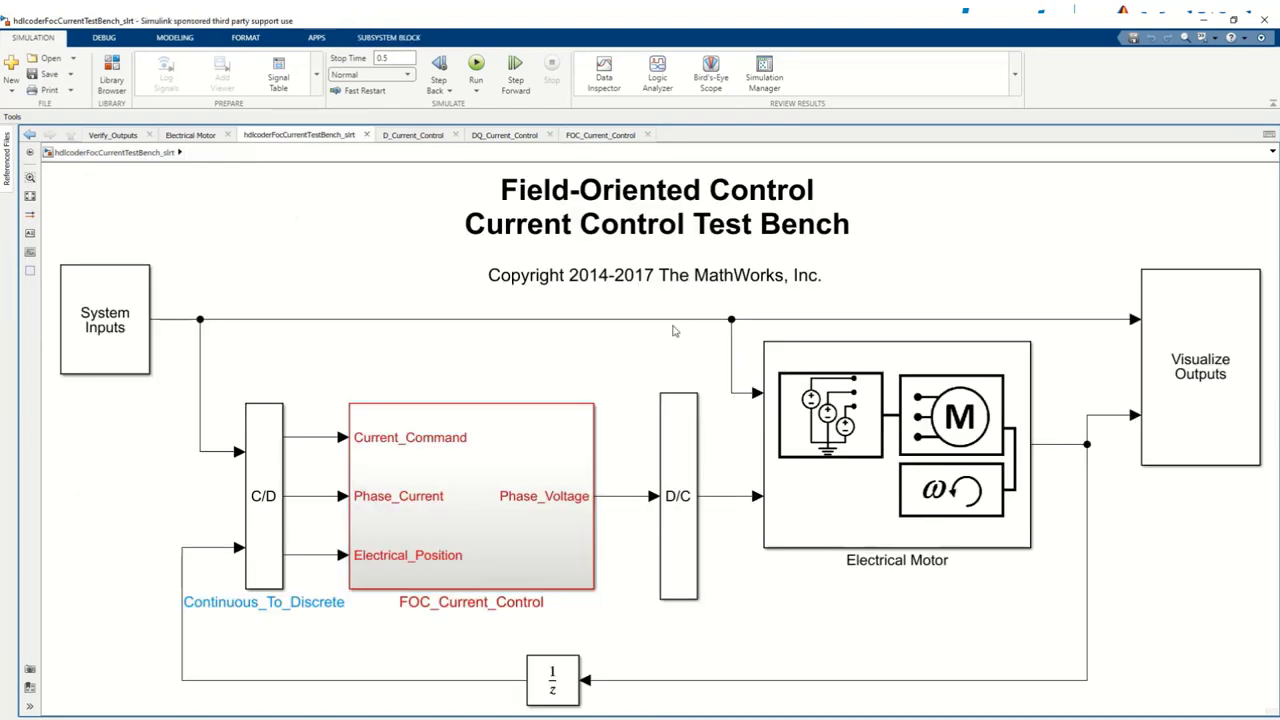
double_click(900, 418)
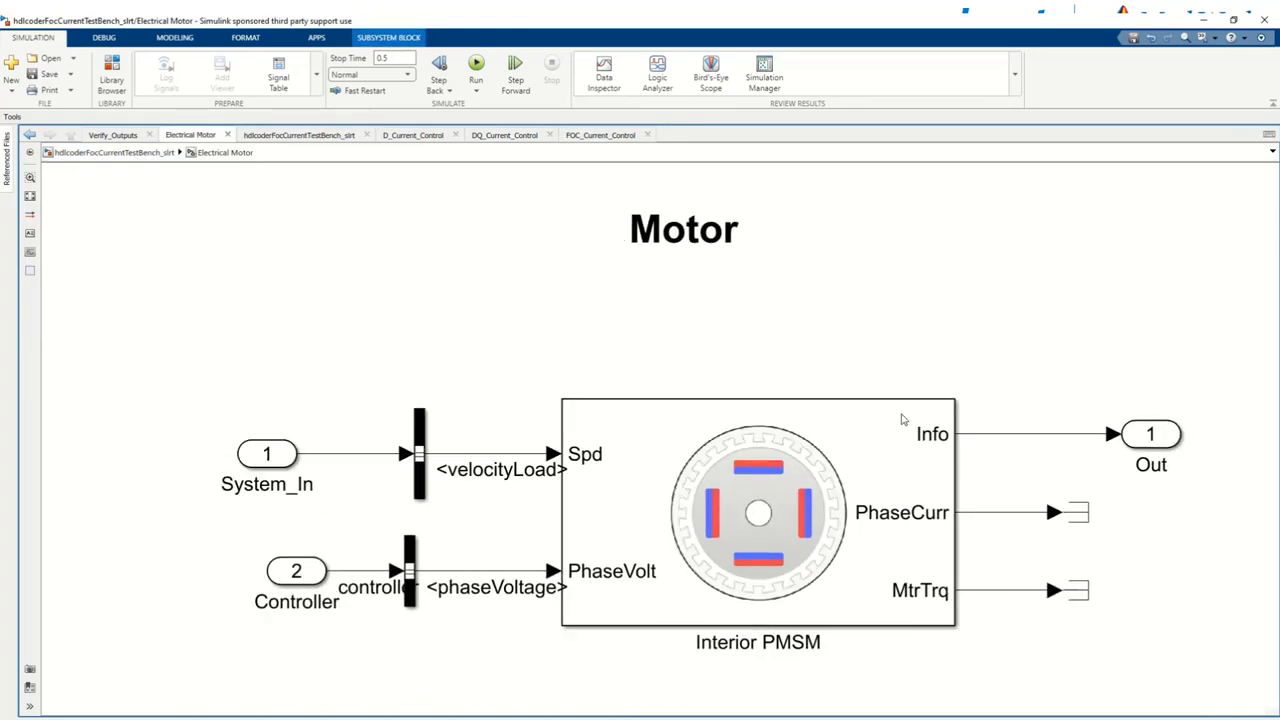
left_click(110, 155)
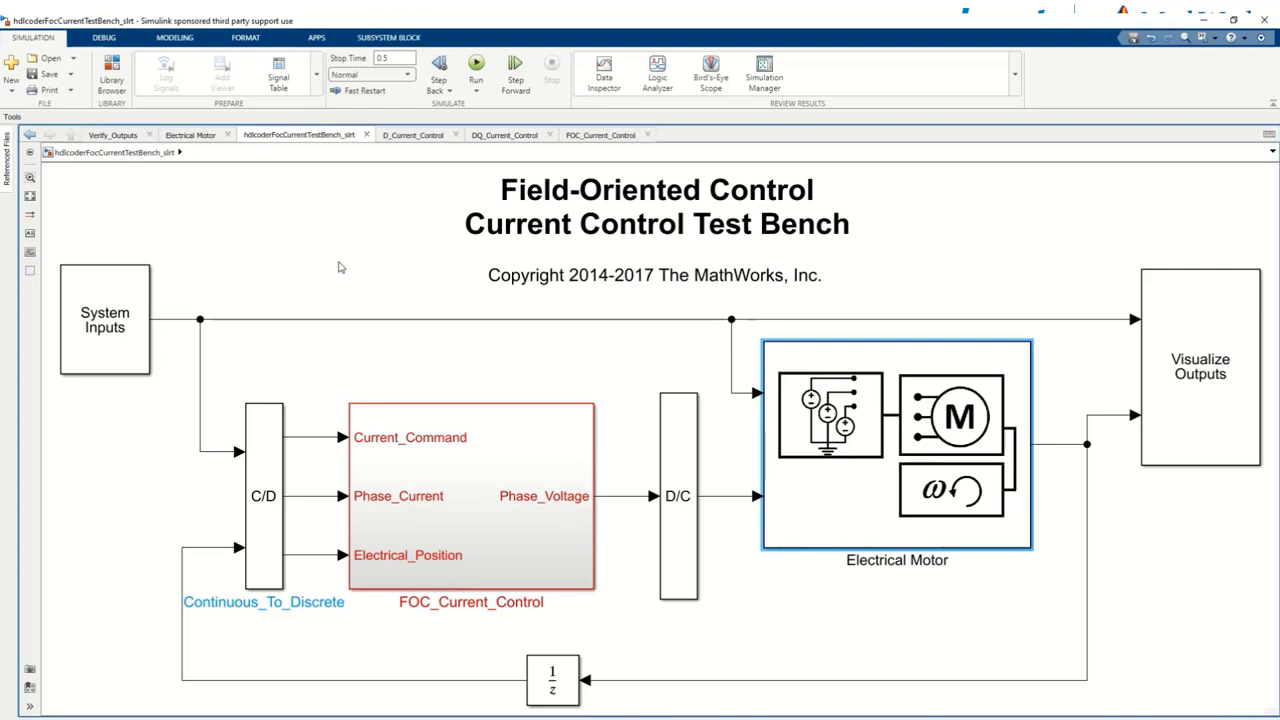
left_click(477, 65)
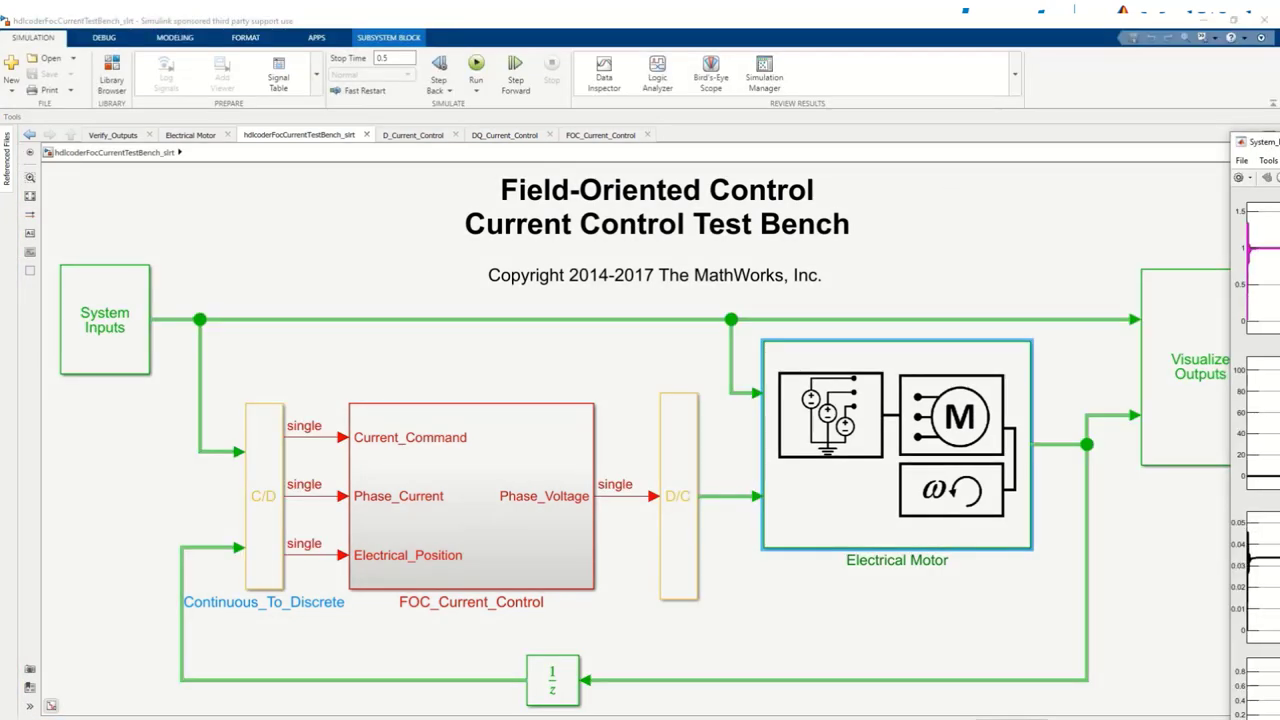
Run the simulation with Ctrl+T and plot IqSync alongside currentCommand in the Data Inspector
key("ctrl+t")
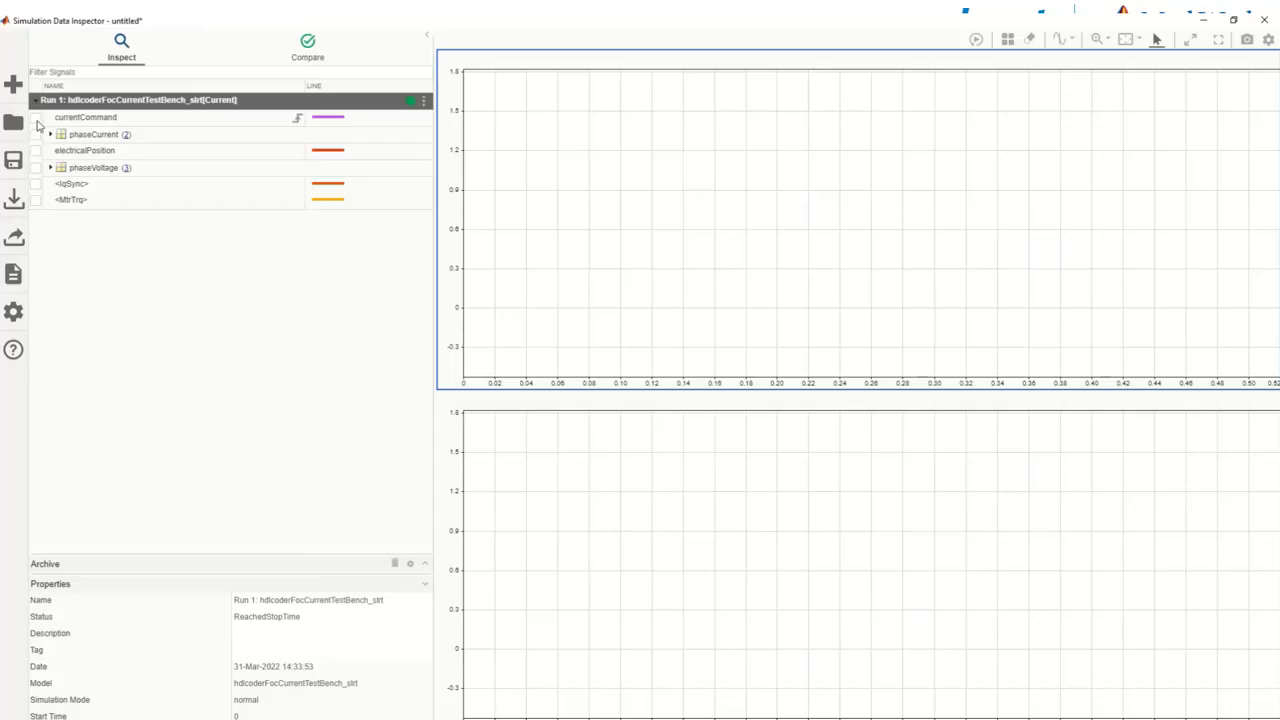
left_click(35, 117)
left_click(35, 185)
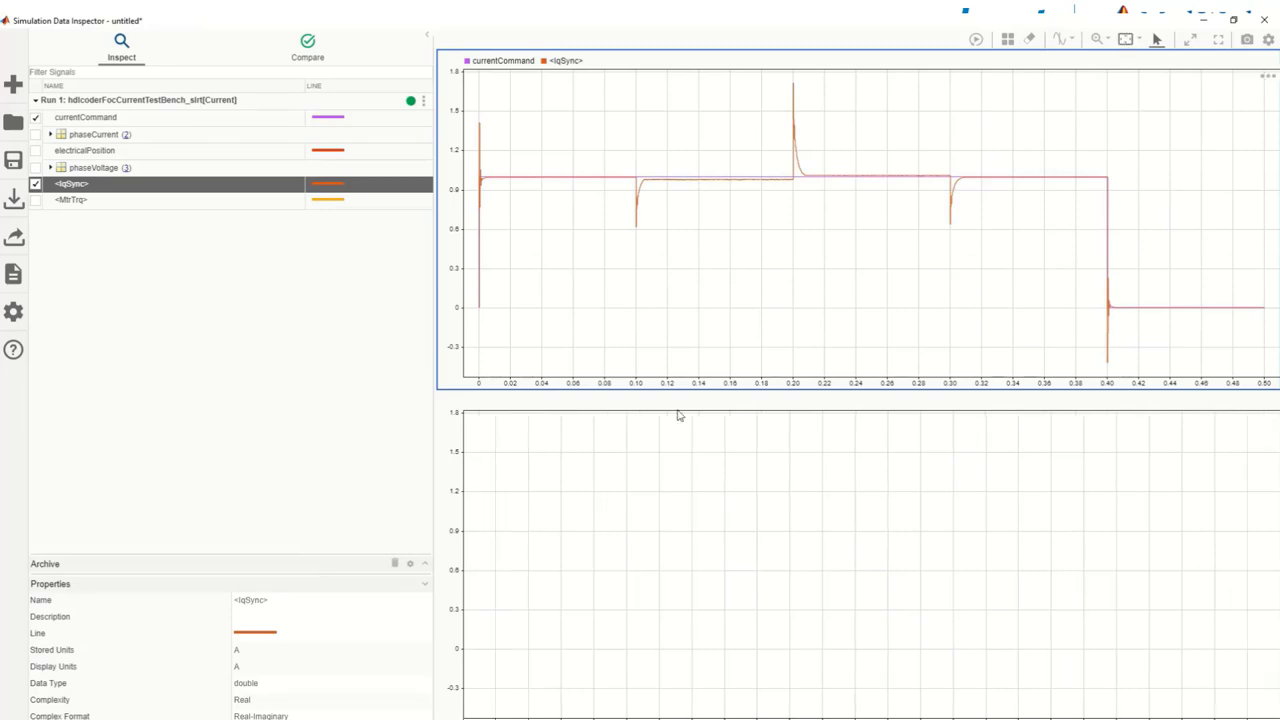
Plot phaseVoltage(1) and phaseVoltage(2) in the lower subplot
left_click(590, 480)
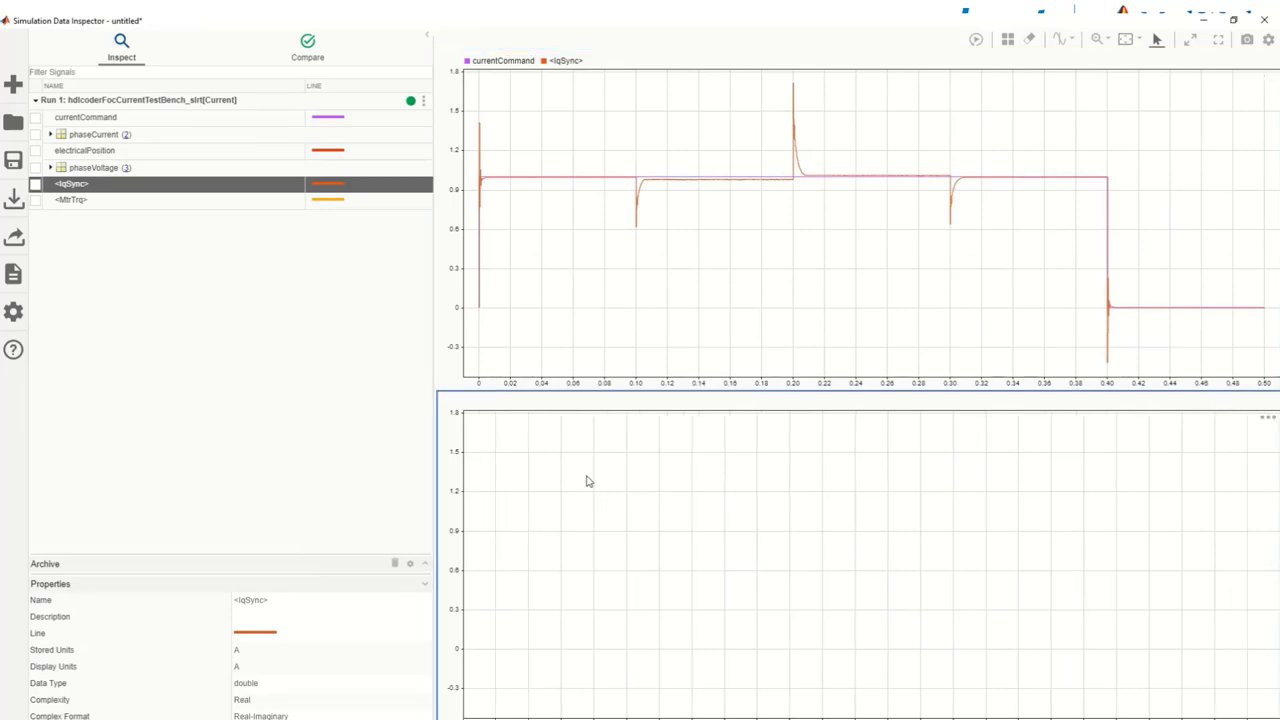
left_click(51, 168)
left_click(35, 184)
left_click(35, 200)
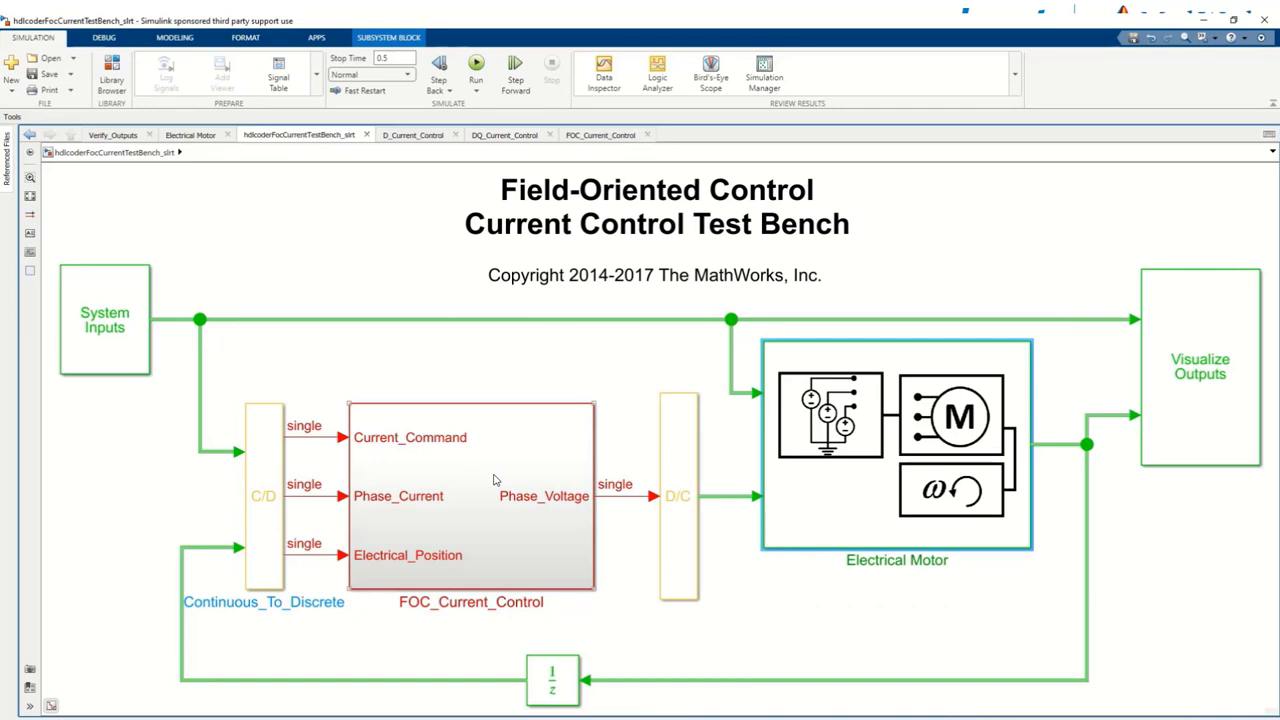
Open the HDL Workflow Advisor for FOC_Current_Control and run the target device and synthesis tool task
right_click(493, 481)
mouse_move(520, 489)
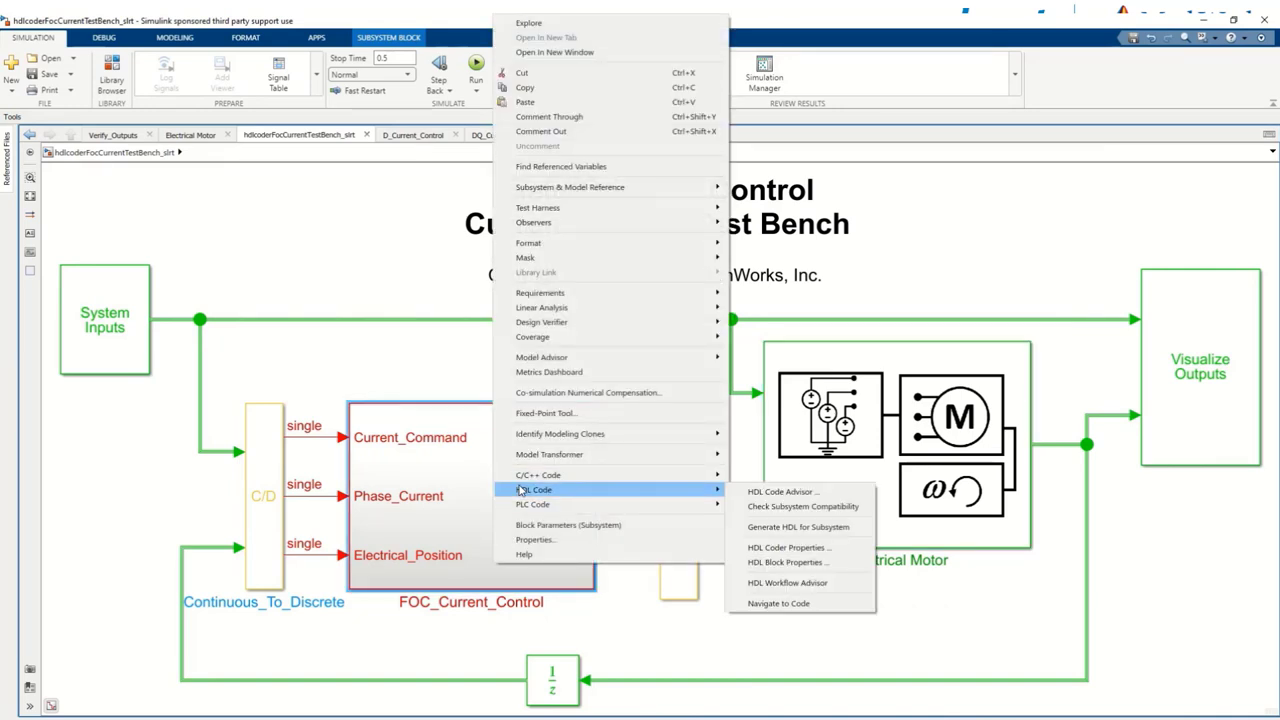
left_click(768, 584)
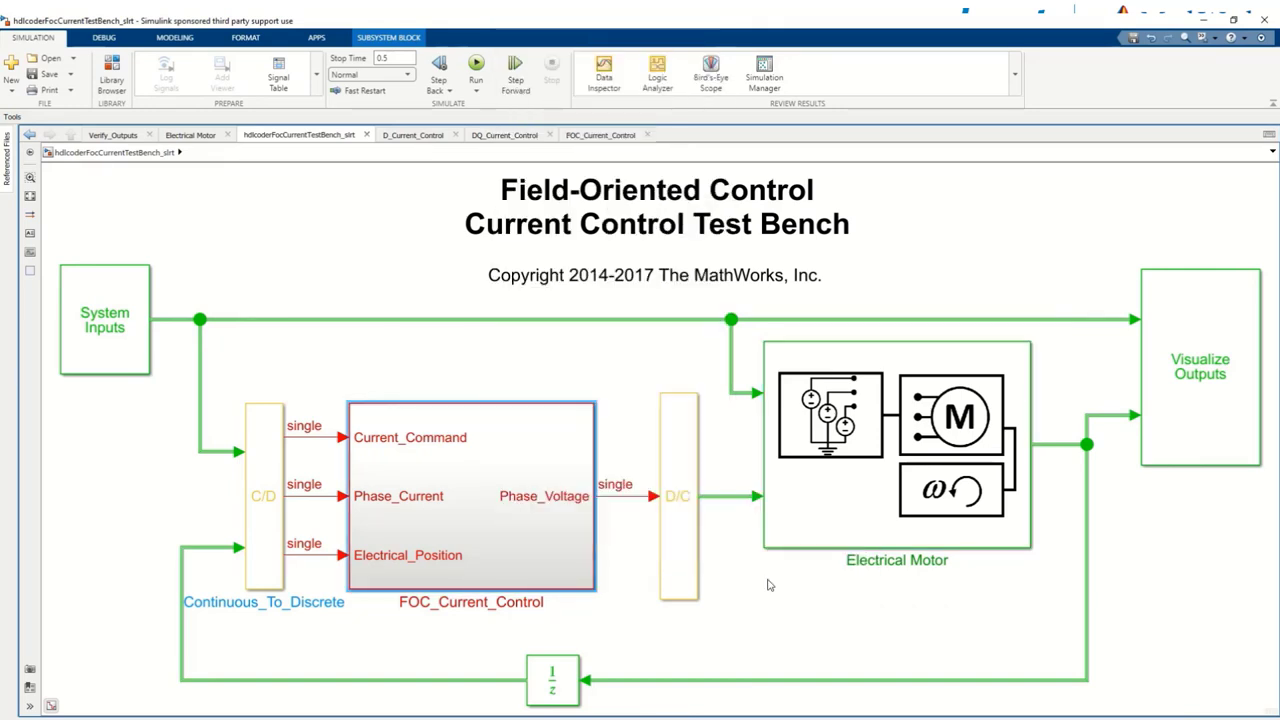
left_click(462, 214)
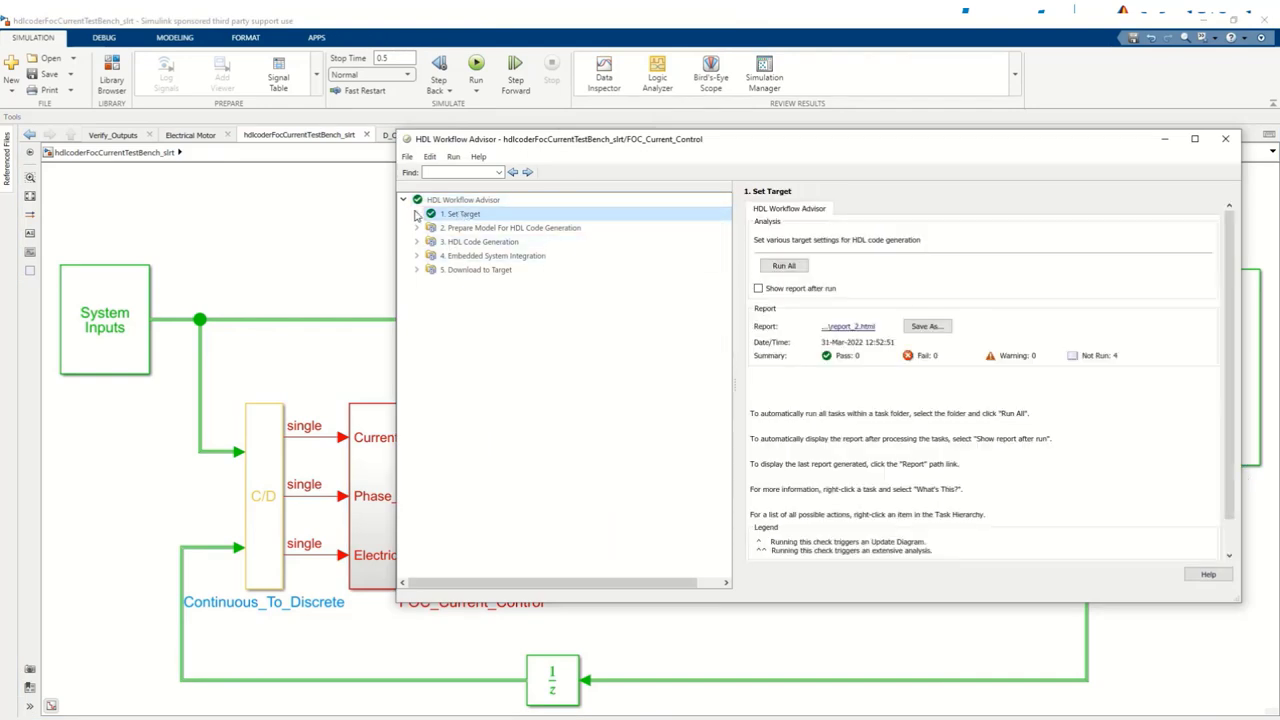
left_click(417, 214)
left_click(481, 230)
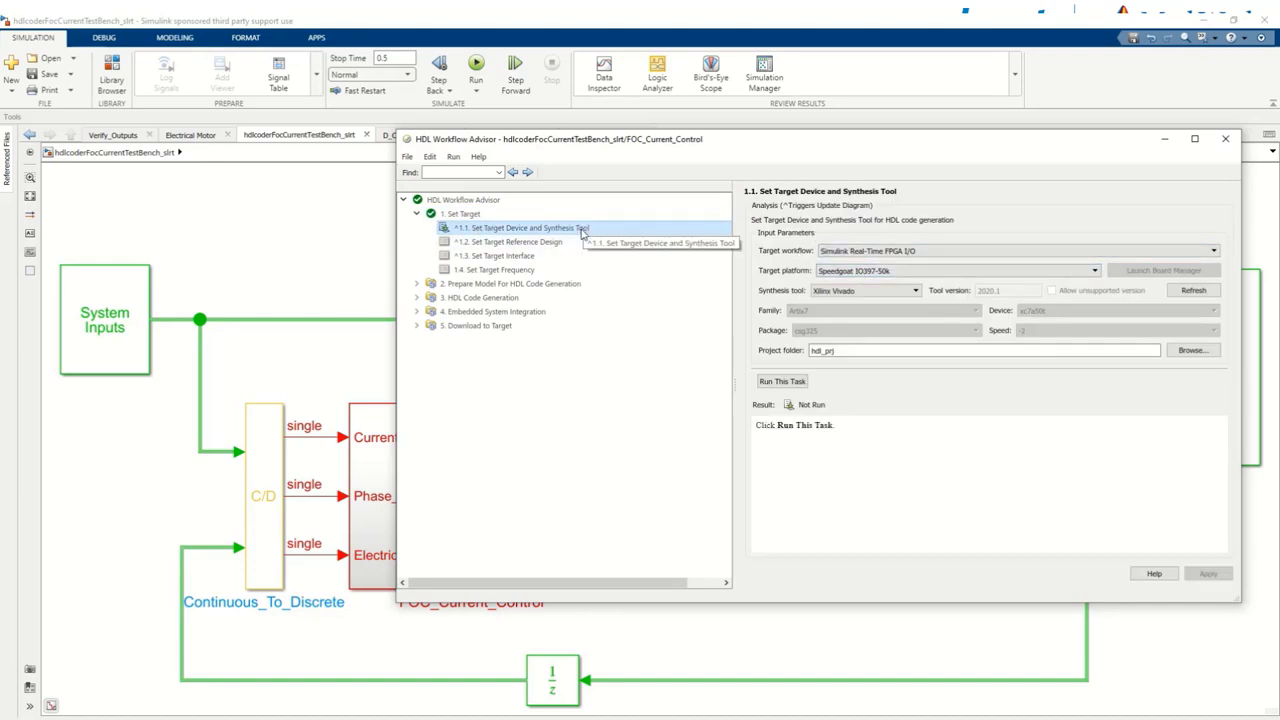
left_click(775, 381)
Run the reference design task with PCIe Interface for Current_Command, then the 50 MHz target frequency task
left_click(562, 256)
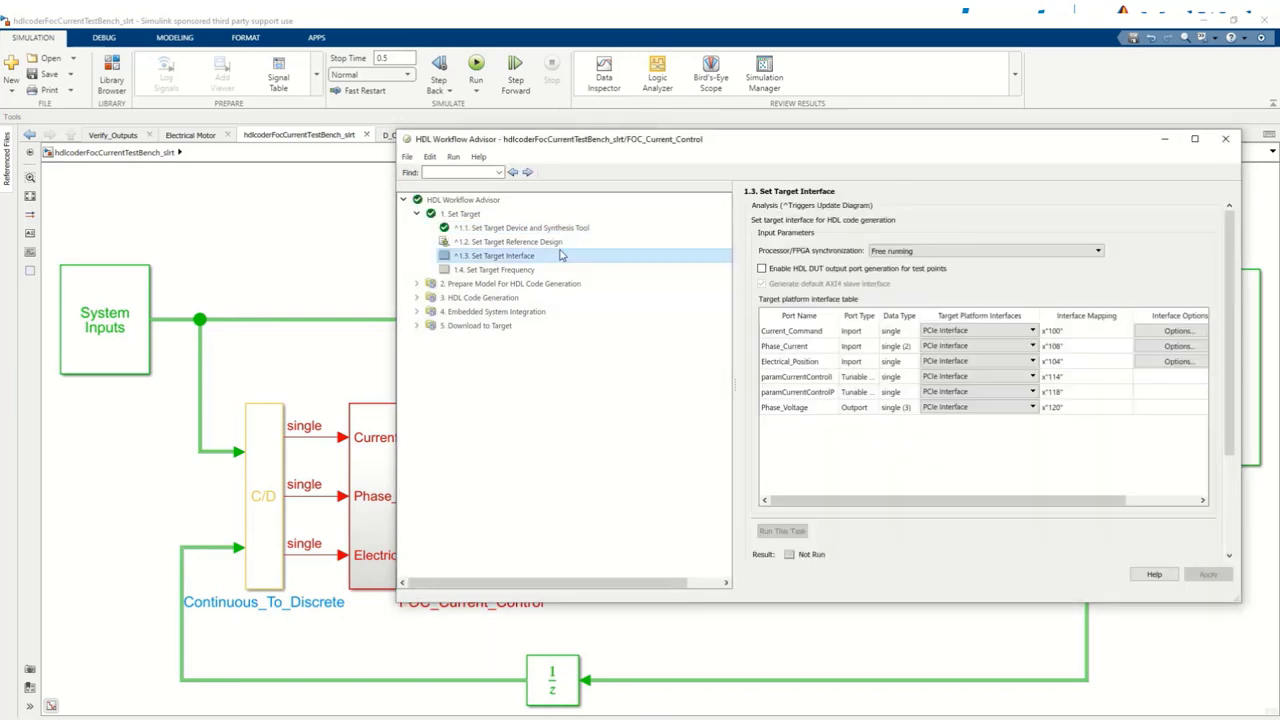
left_click(560, 242)
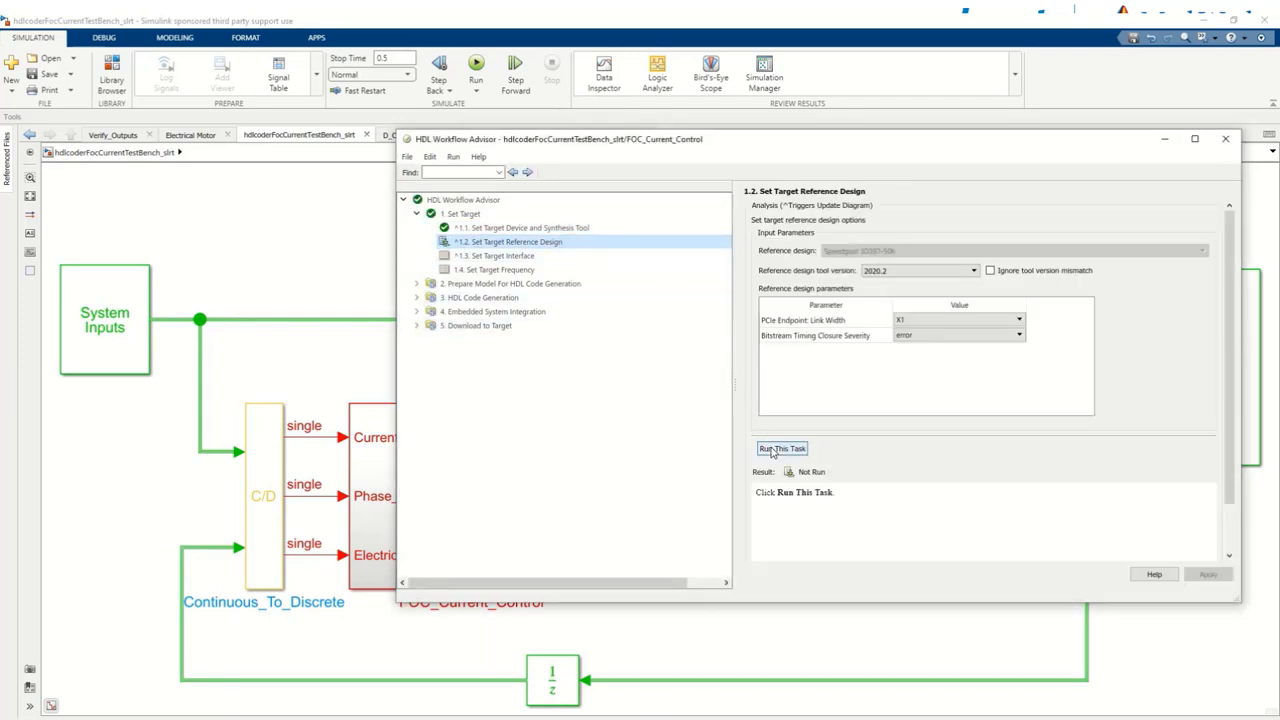
left_click(771, 452)
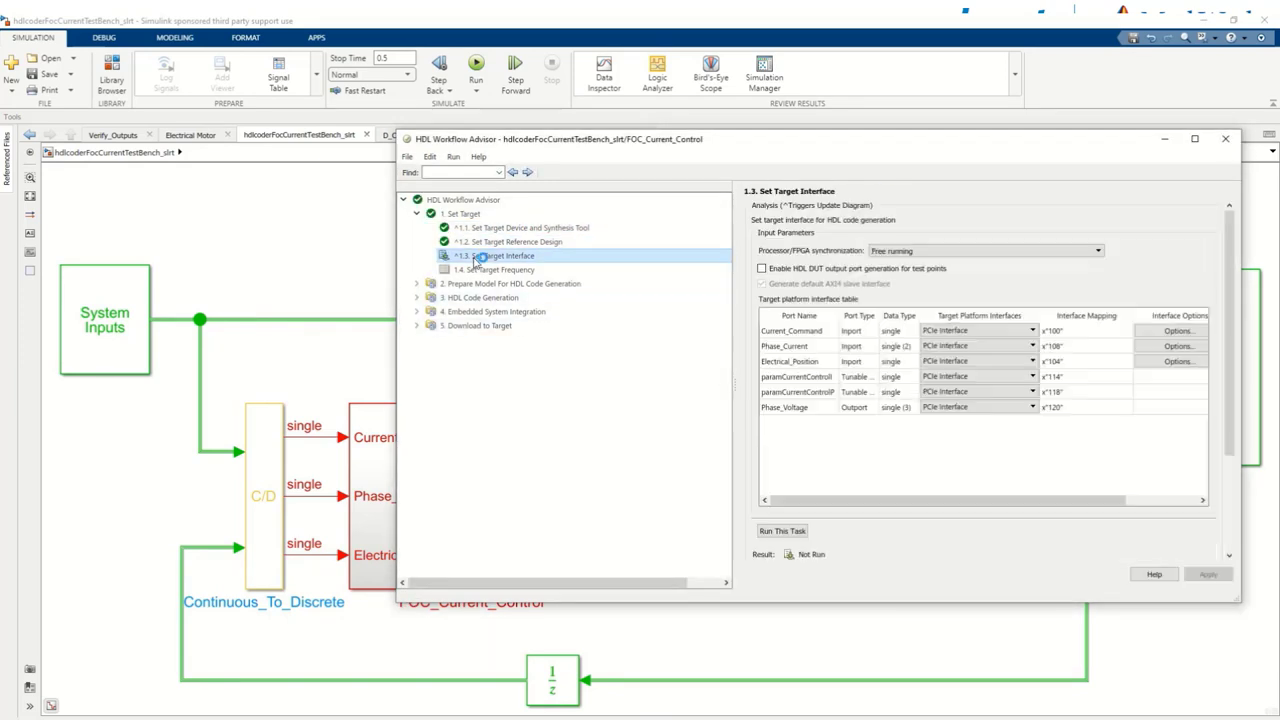
left_click(950, 332)
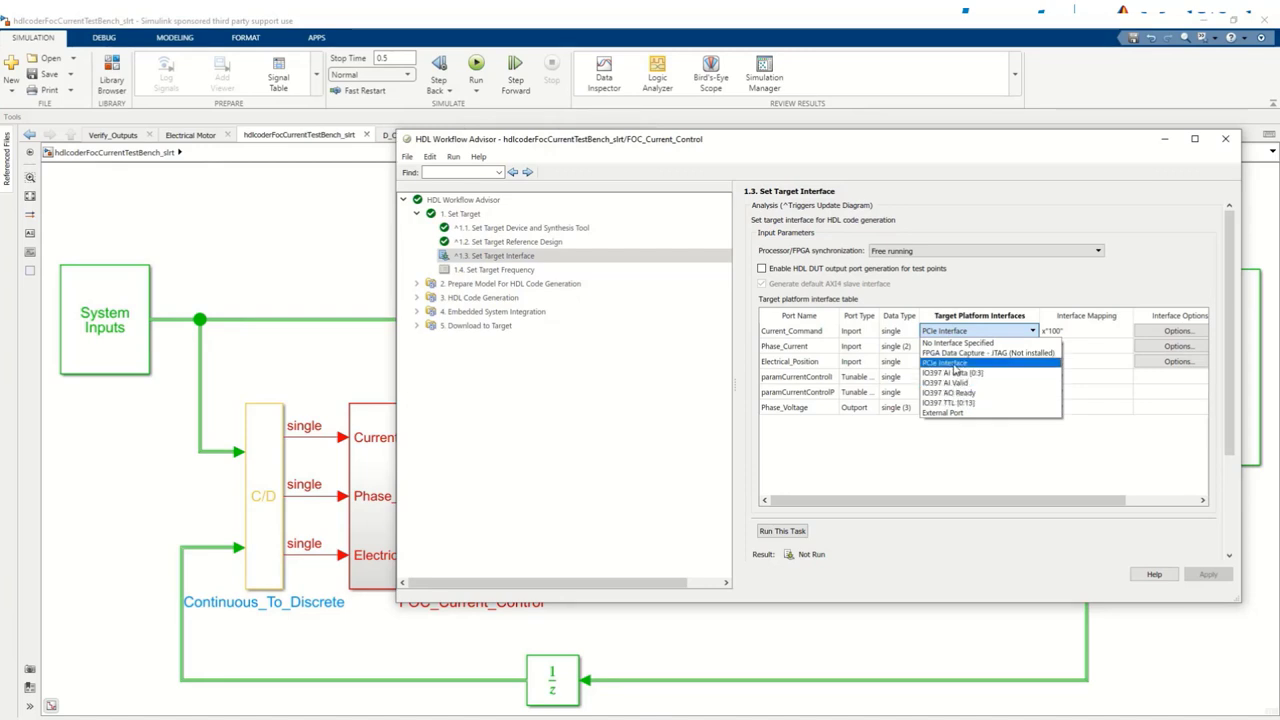
left_click(953, 363)
left_click(530, 270)
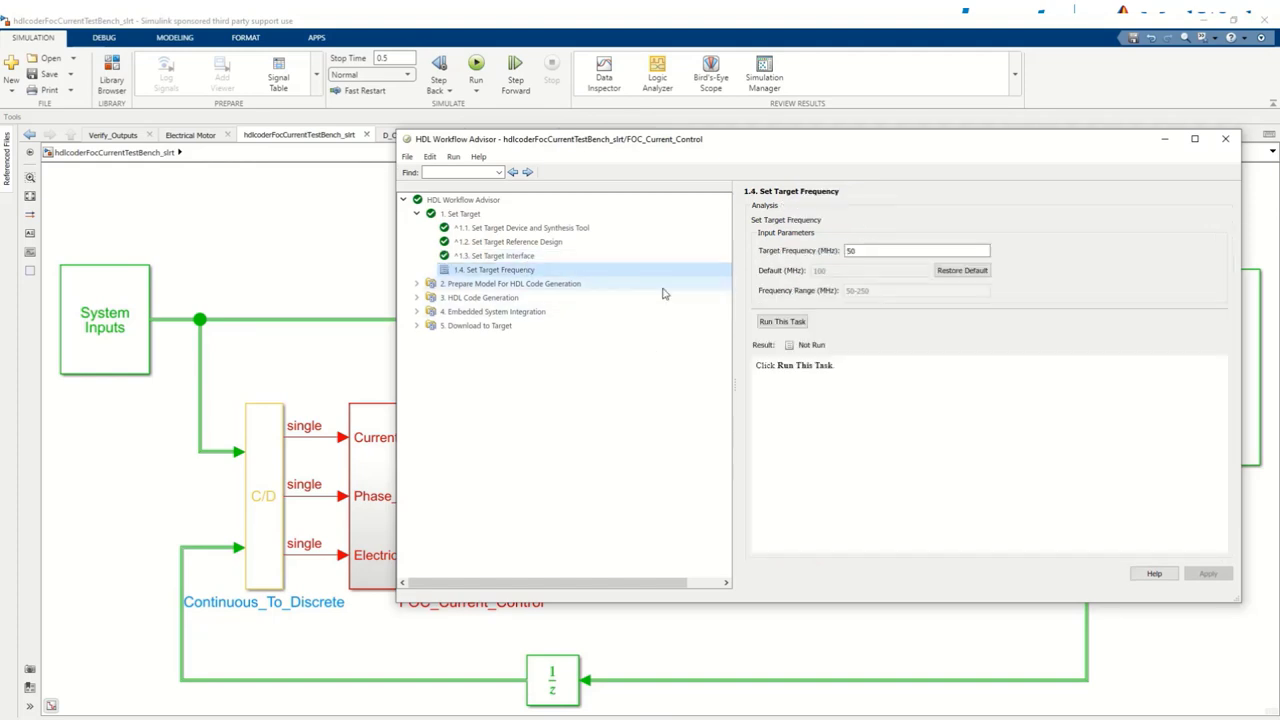
left_click(785, 321)
Run the check model settings task under model preparation
left_click(525, 284)
double_click(525, 284)
left_click(528, 299)
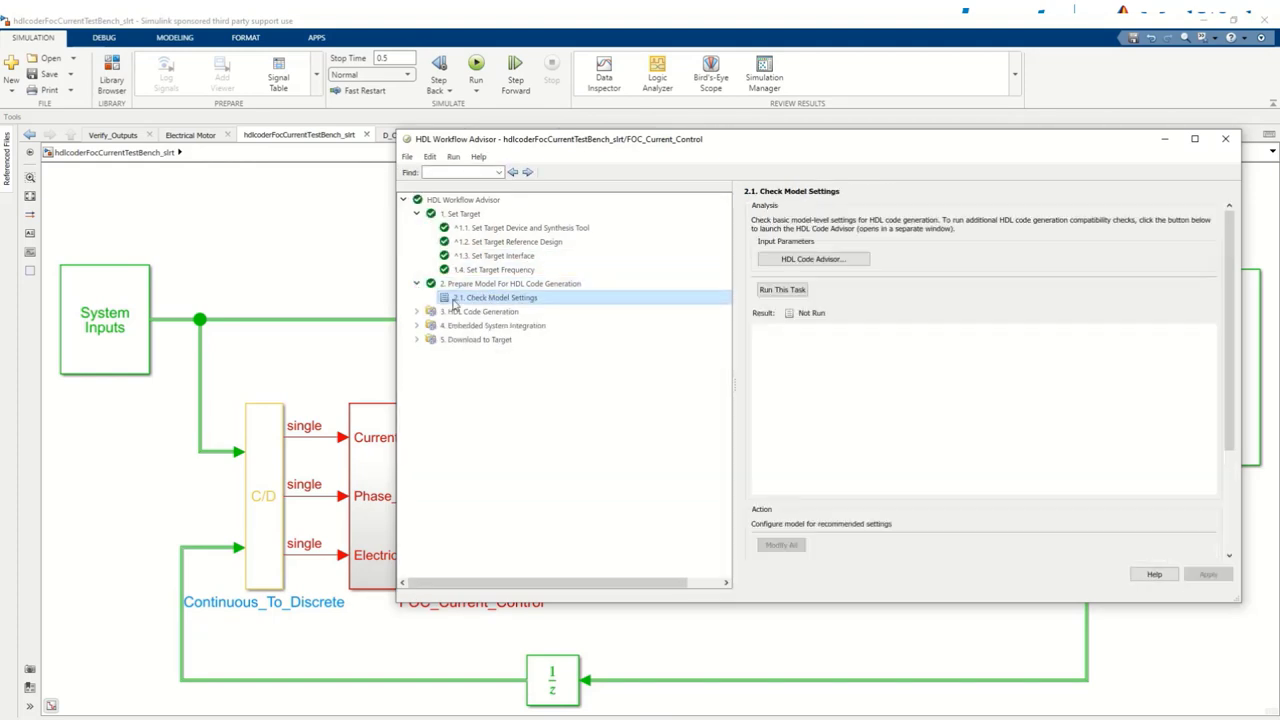
left_click(772, 290)
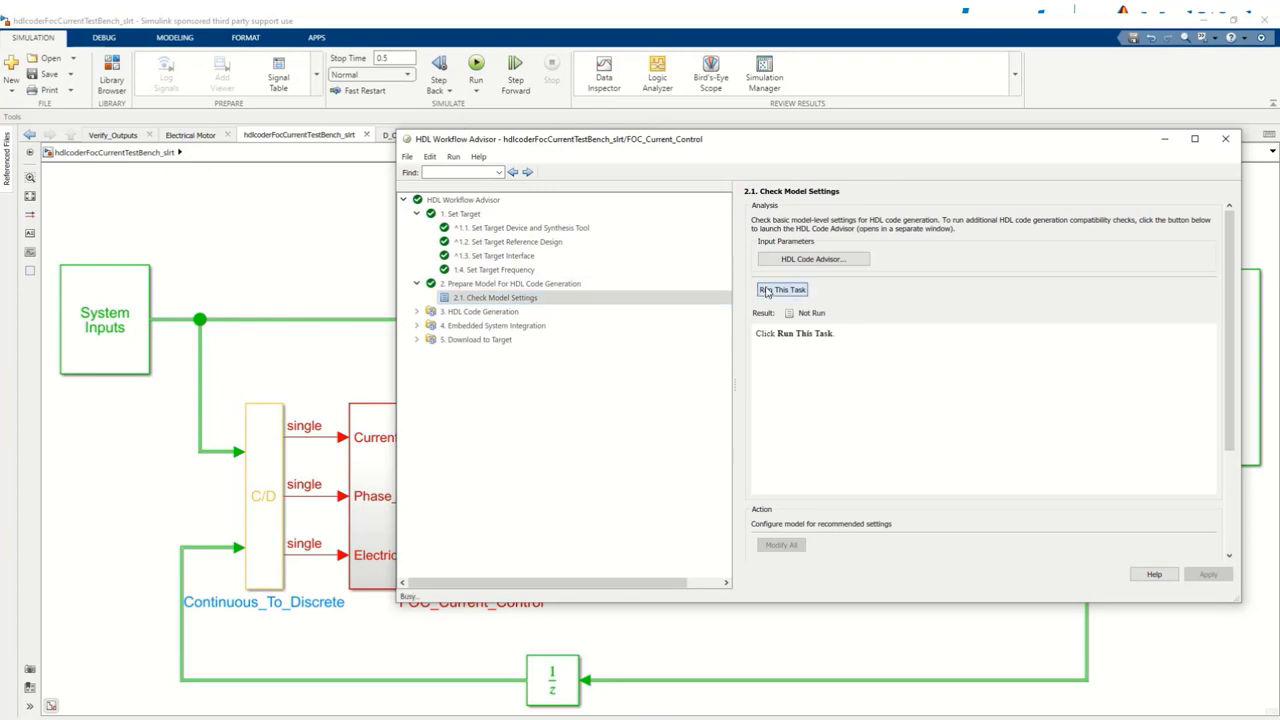
Run the HDL options task to generate VHDL and its code generation report
left_click(495, 313)
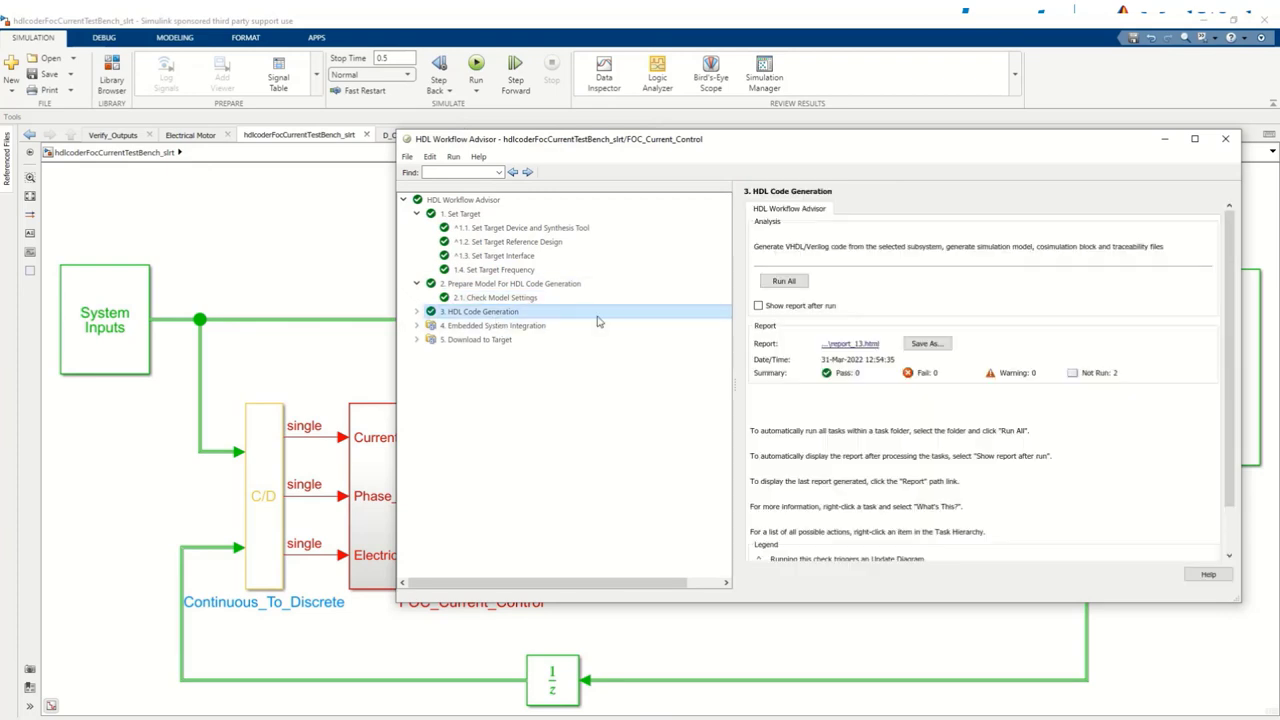
left_click(416, 312)
left_click(485, 326)
left_click(772, 288)
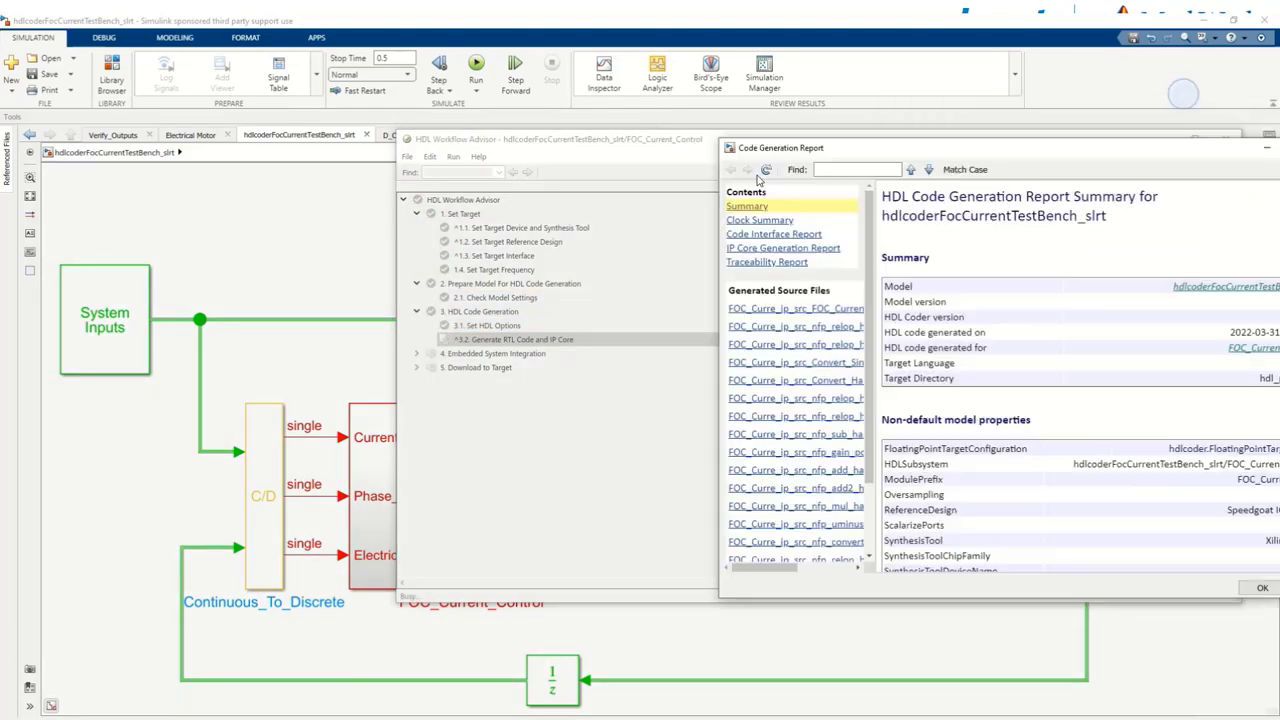
Maximize the code generation report, inspect the package and nfp_relop_half.vhd listings, then close it
left_click_drag(898, 138, 536, 153)
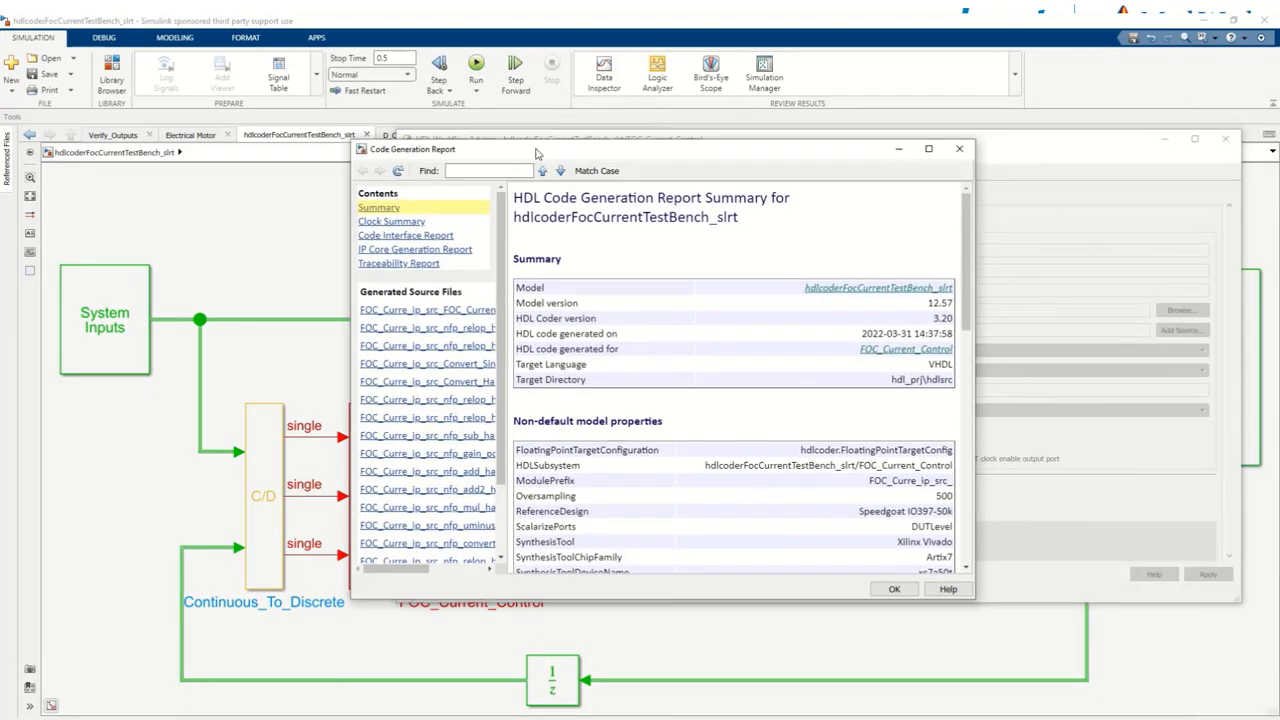
left_click(928, 148)
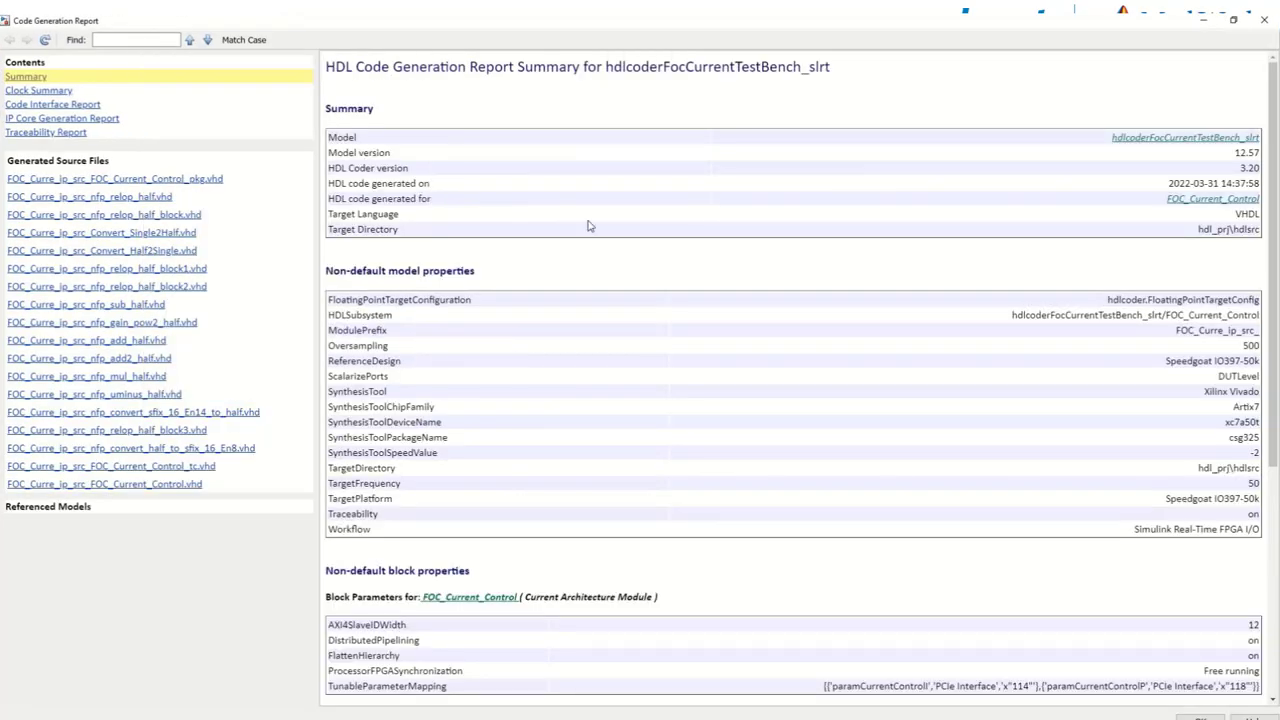
left_click(120, 180)
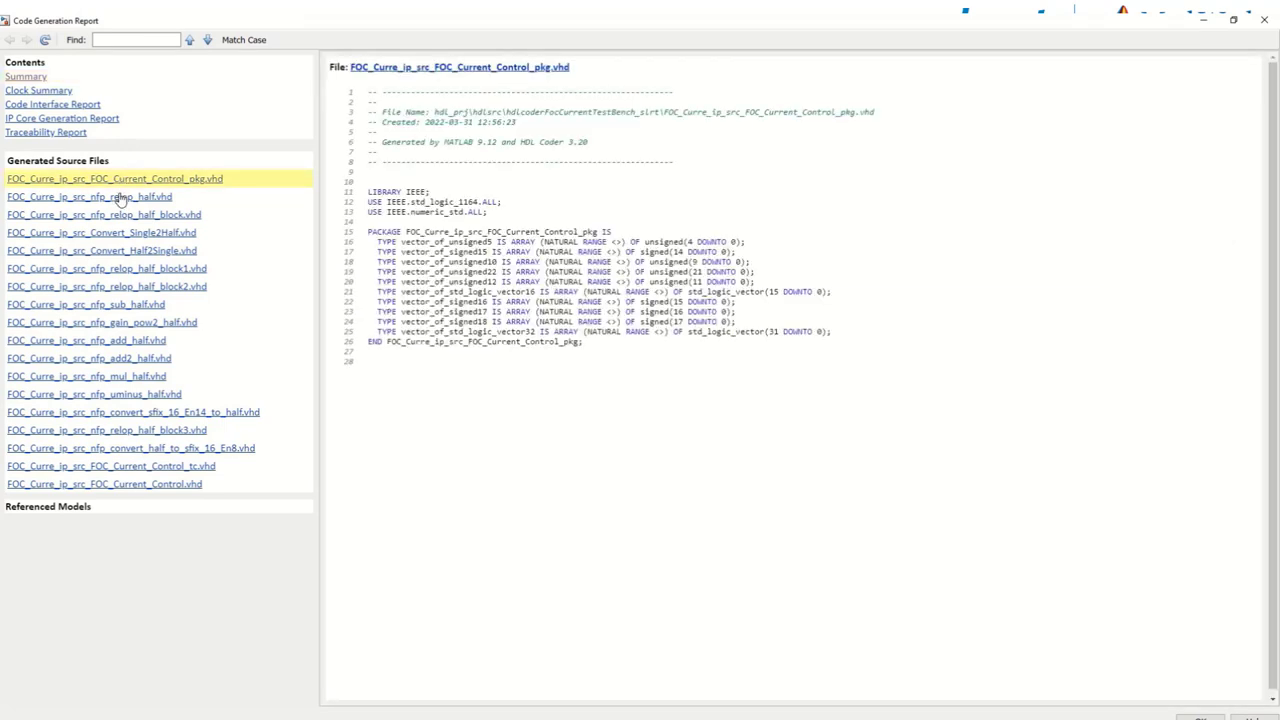
left_click(120, 198)
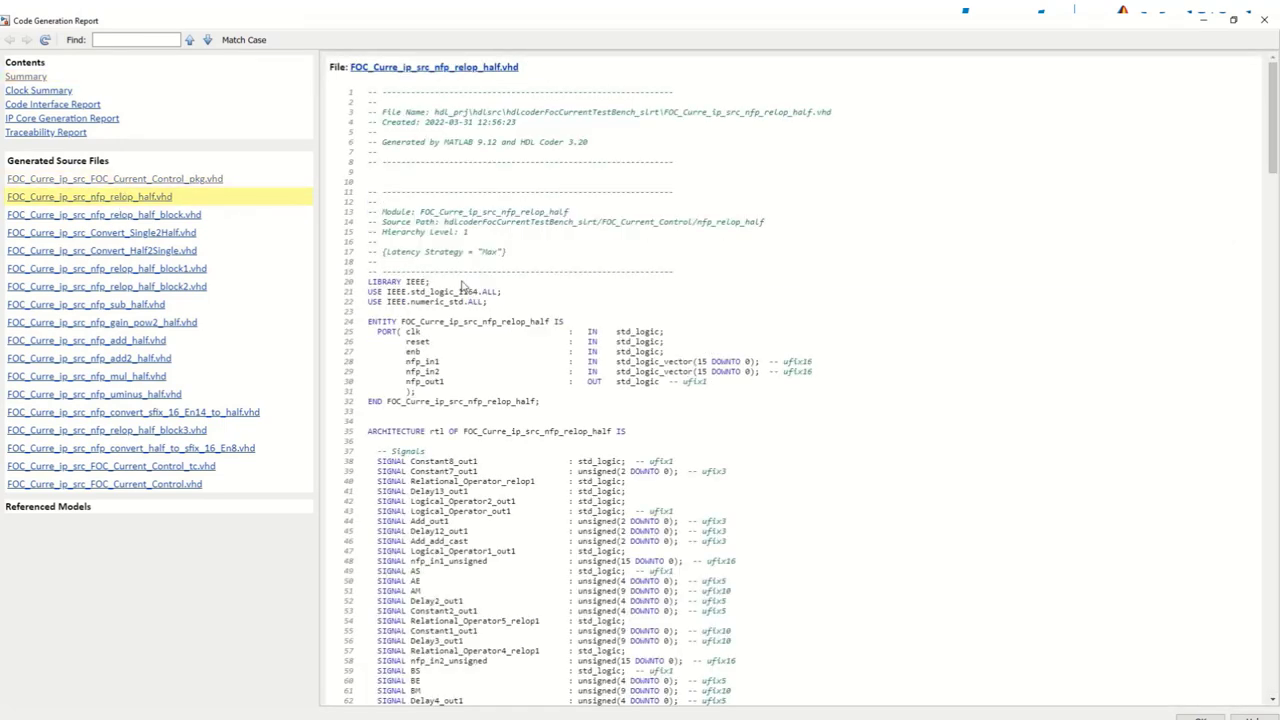
scroll(463, 287, "down", 15)
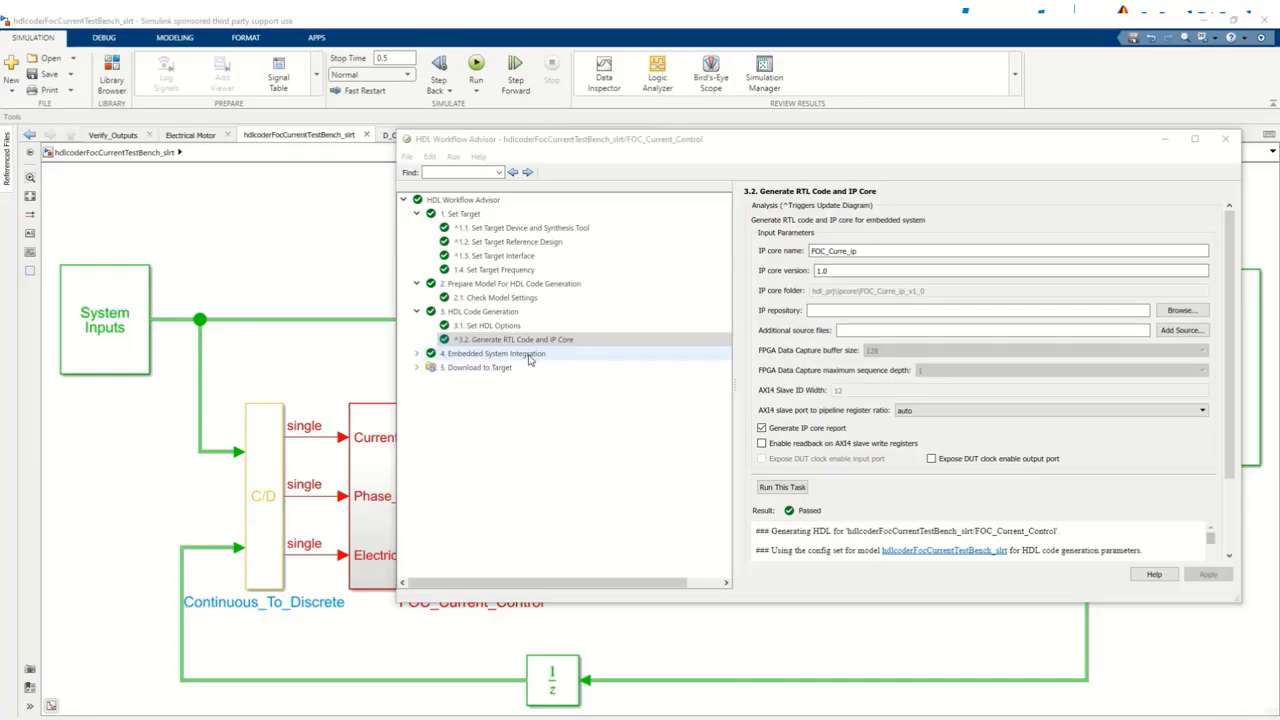
left_click(496, 353)
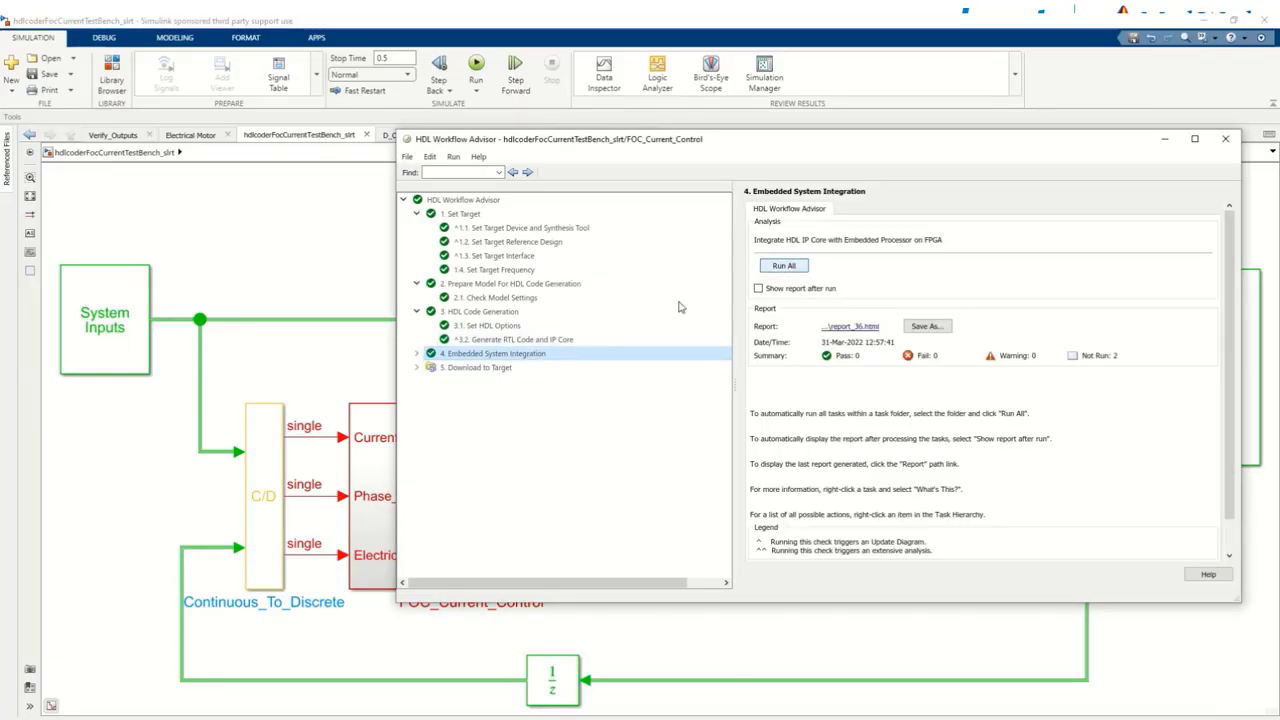
Step past Create Project, Build FPGA Bitstream and Download to Target, then run Generate Simulink Real-Time interface
key("Right")
key("Down")
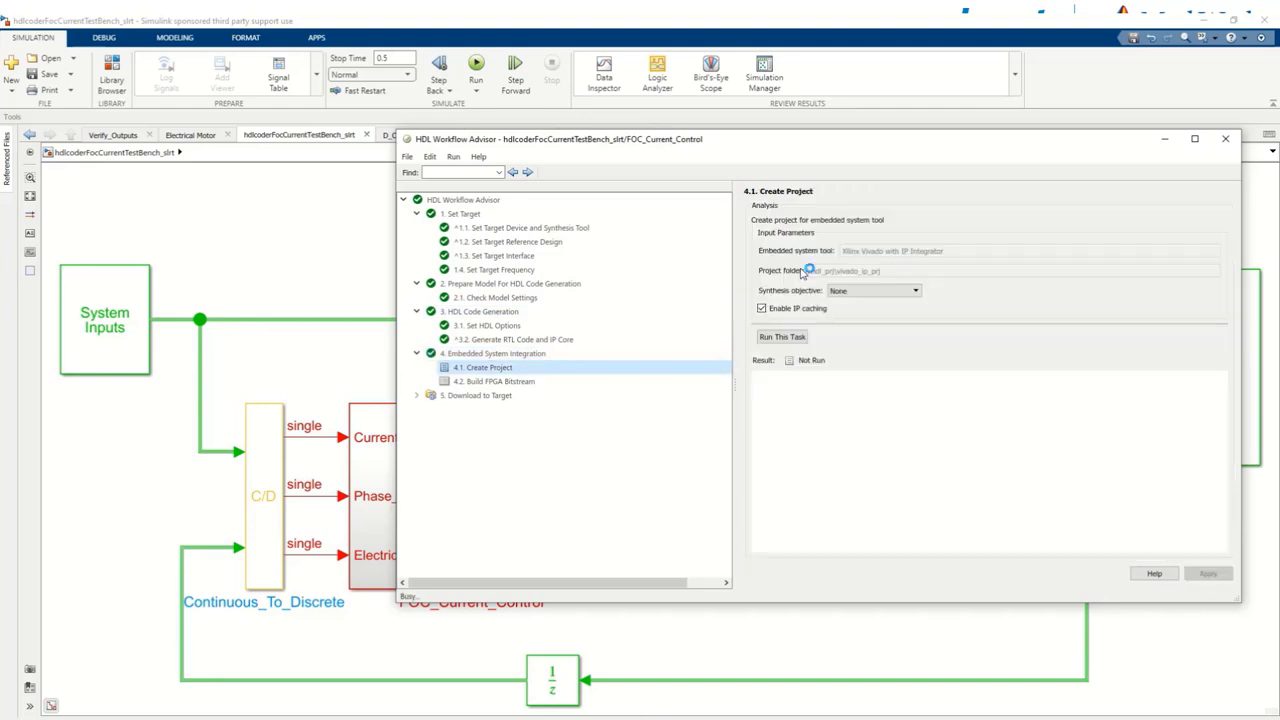
key("Down")
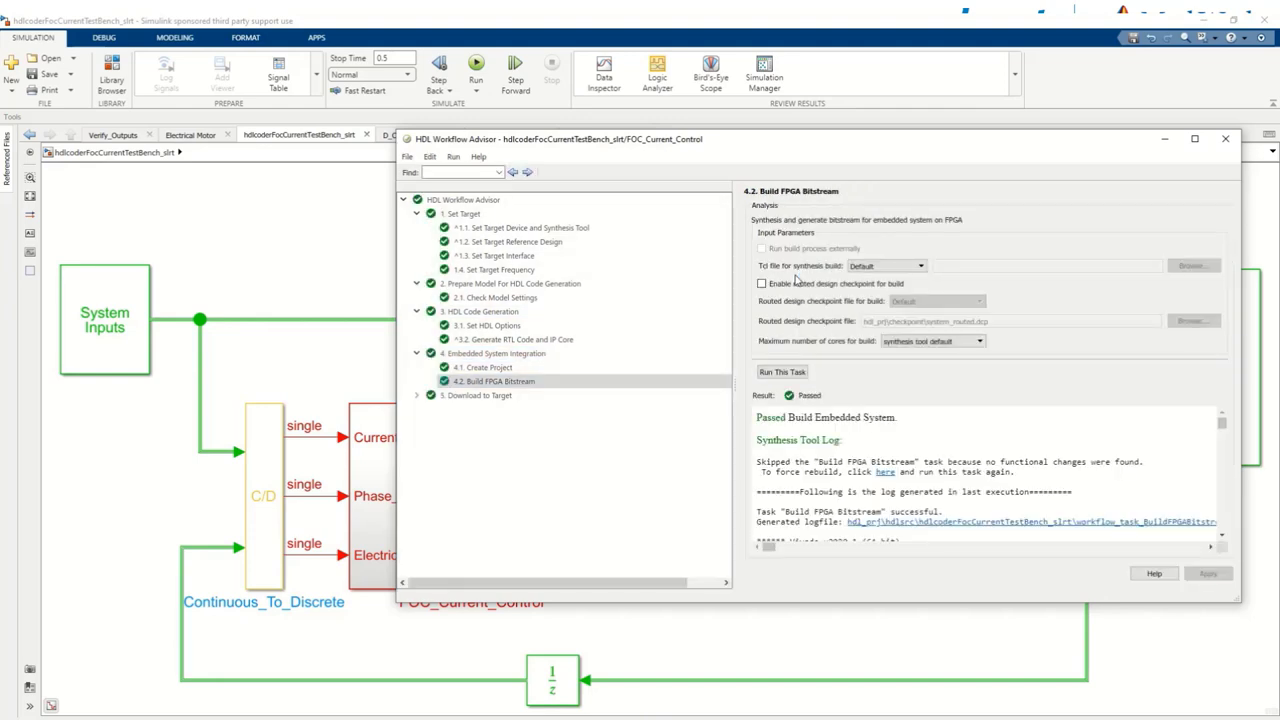
key("Down")
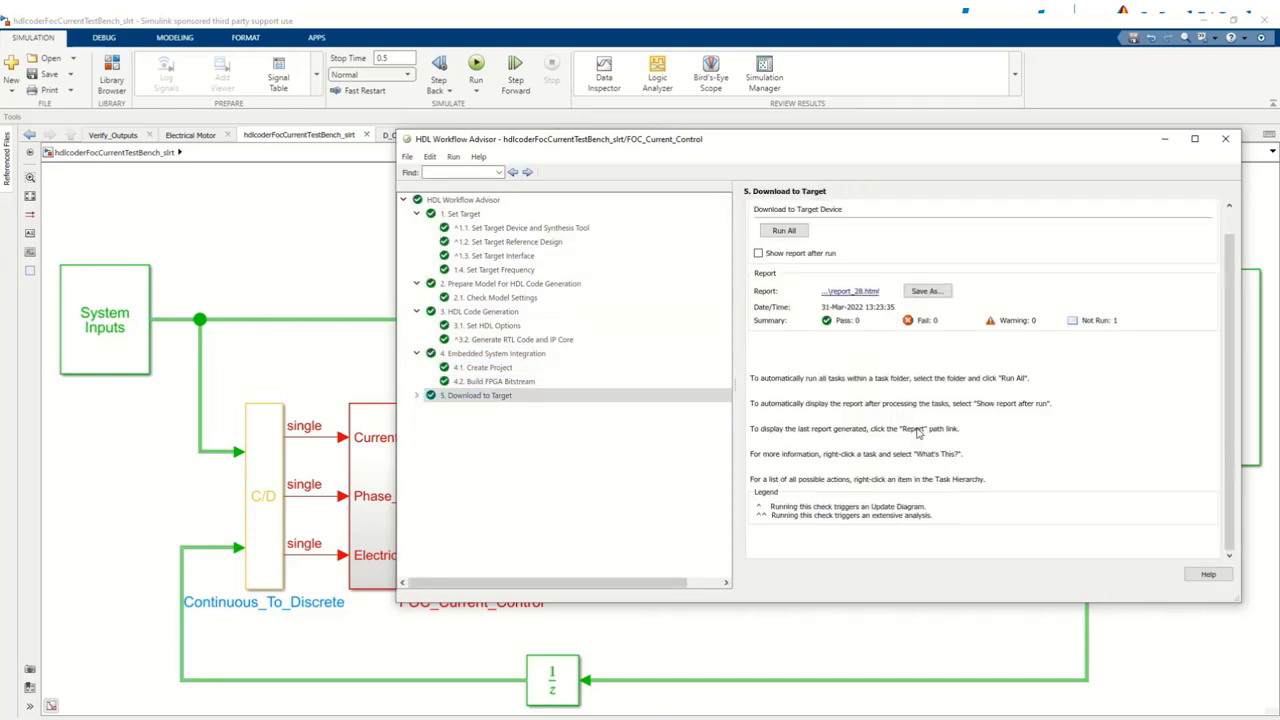
left_click(417, 396)
key("Down")
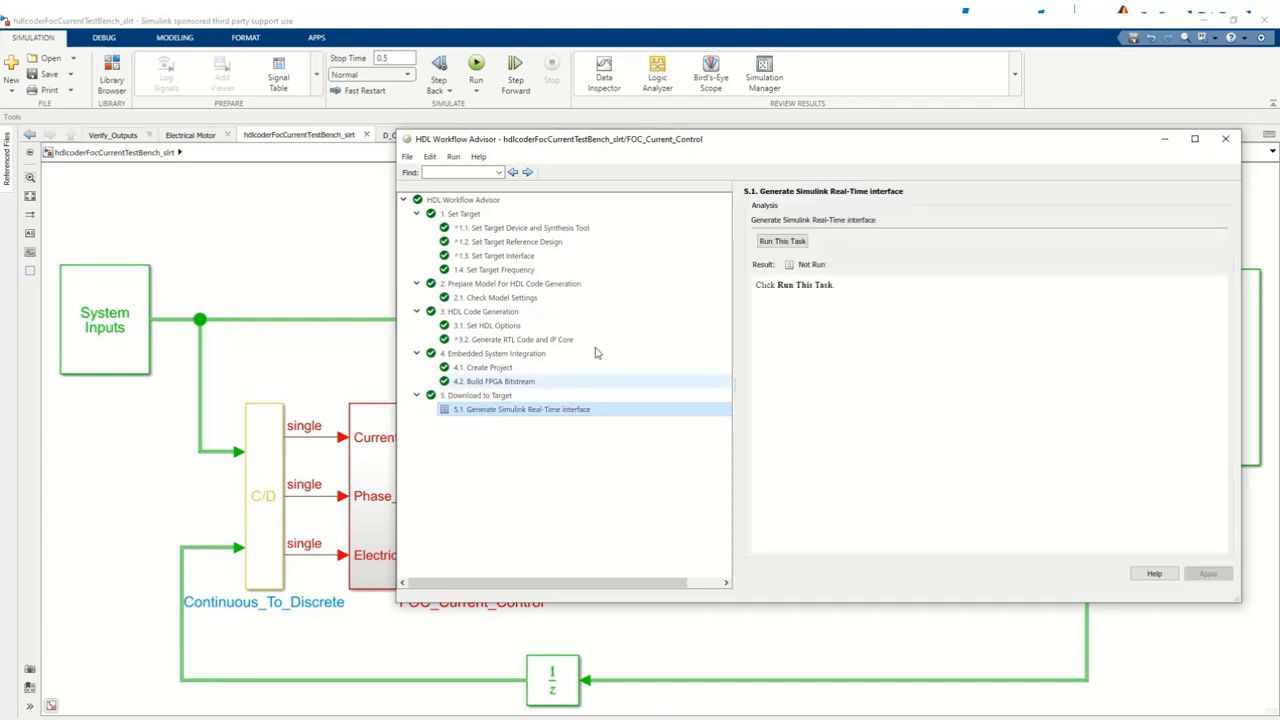
left_click(782, 241)
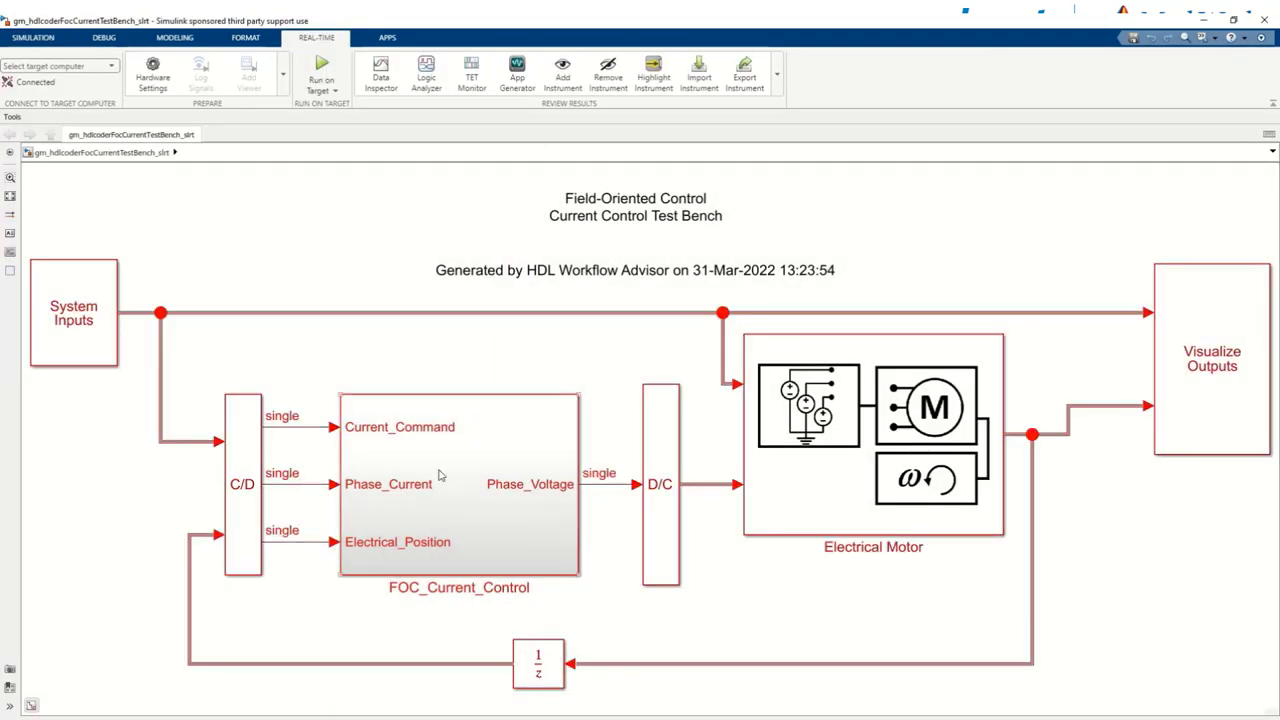
Enlarge the generated FPGA interface subsystem and confirm the Speedgoat IO397 setup block's bitstream file name
double_click(443, 475)
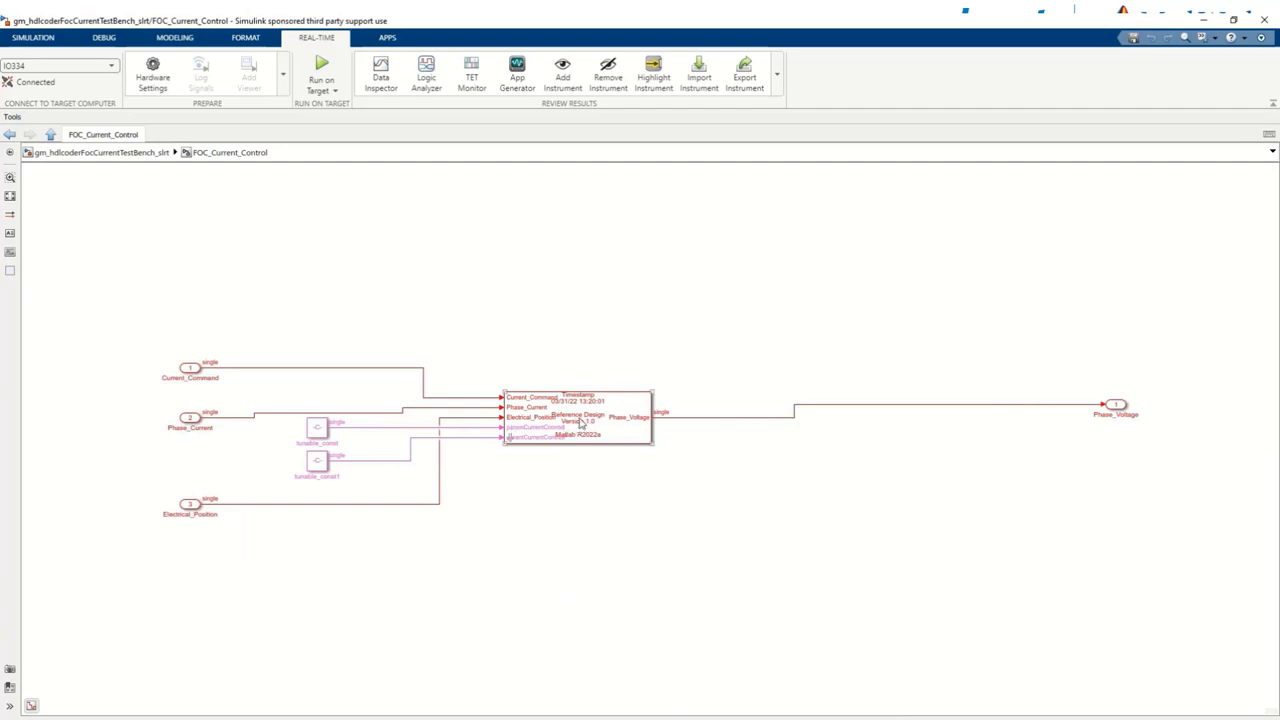
left_click(628, 434)
left_click_drag(659, 450, 749, 472)
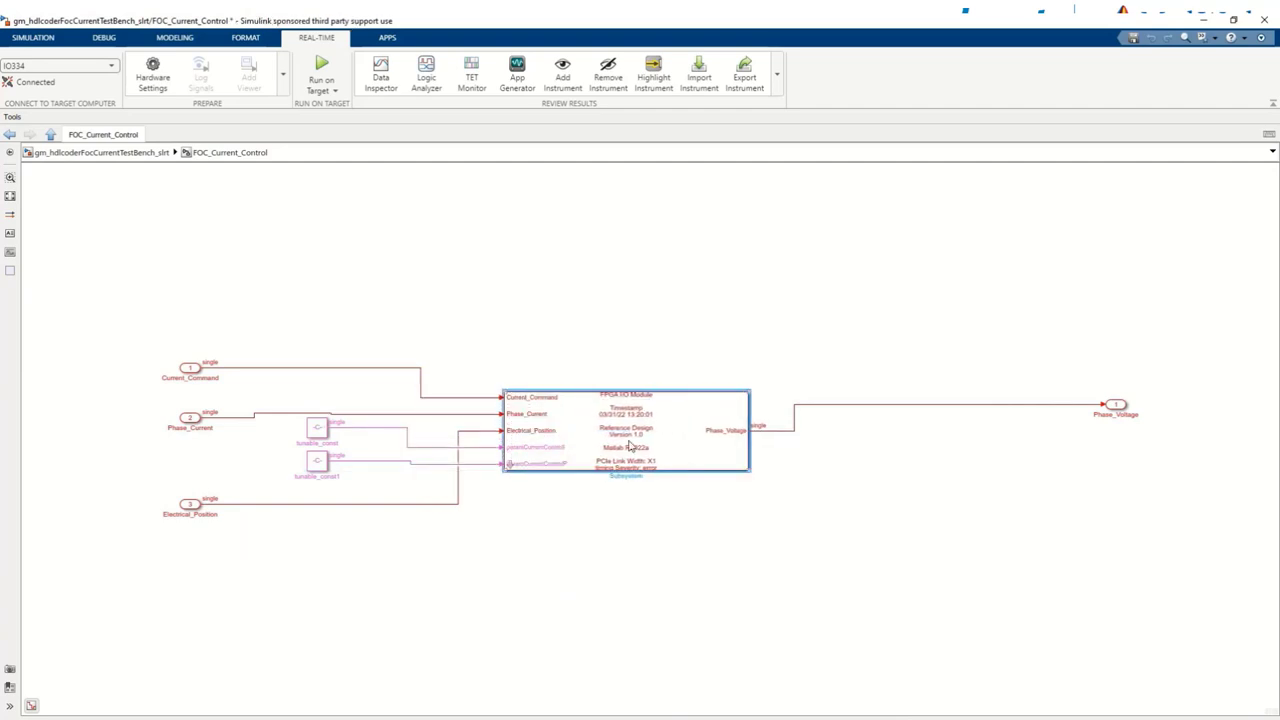
left_click_drag(625, 450, 620, 425)
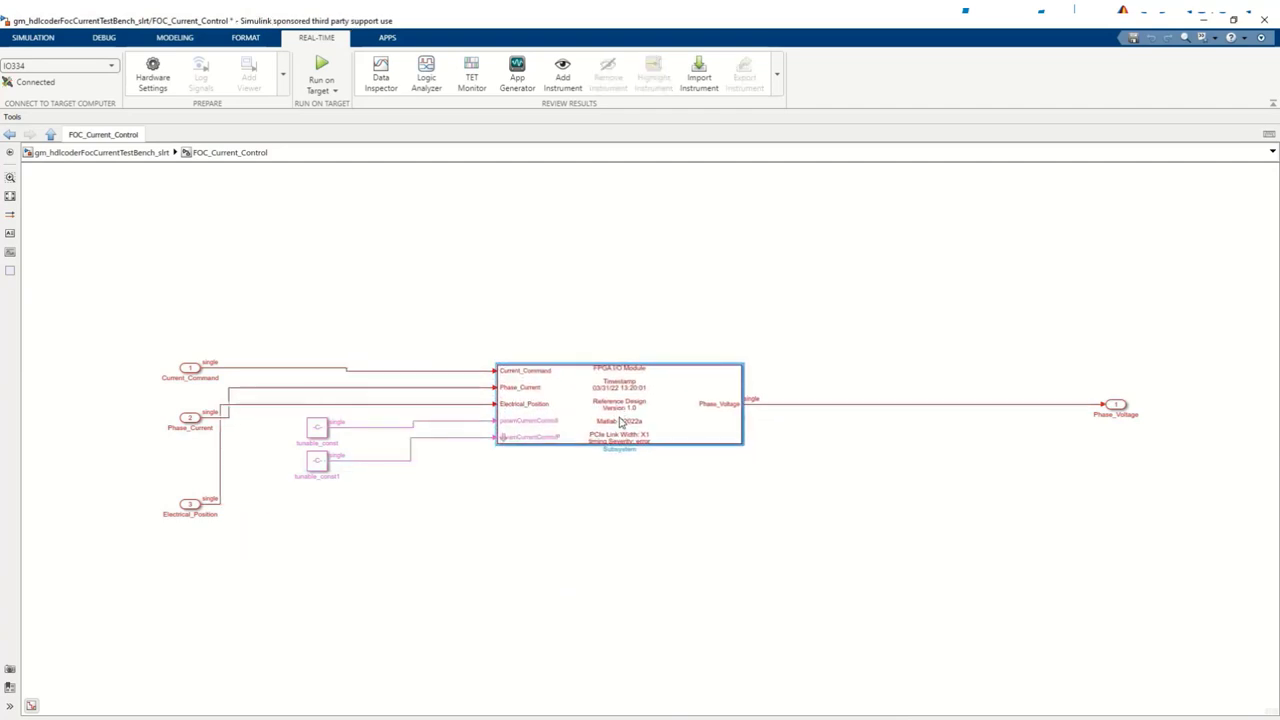
double_click(508, 440)
double_click(593, 235)
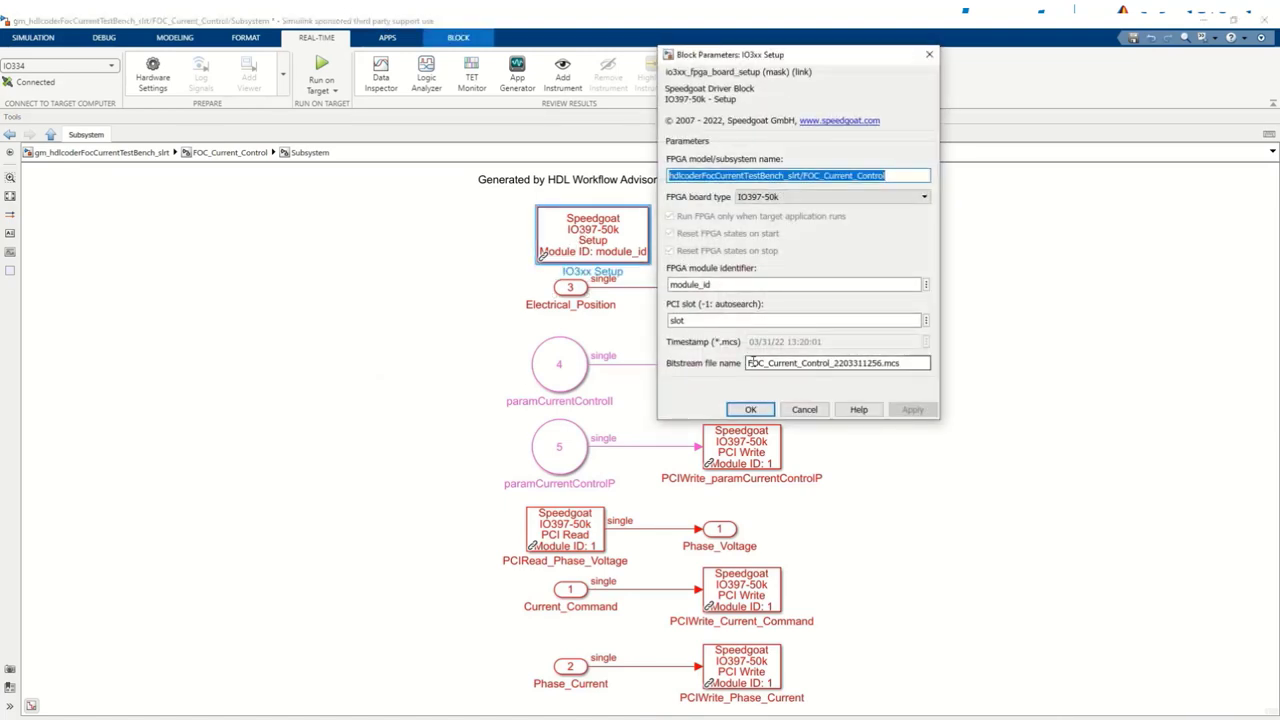
left_click_drag(747, 363, 911, 376)
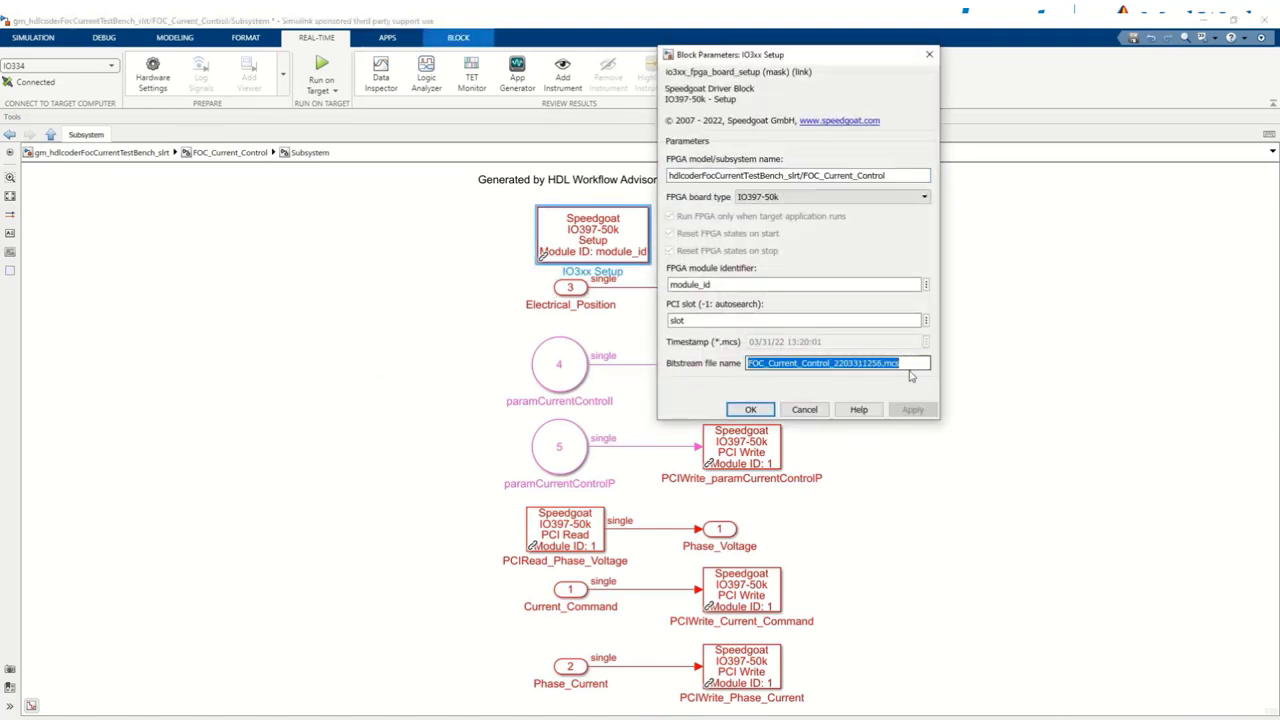
left_click(752, 409)
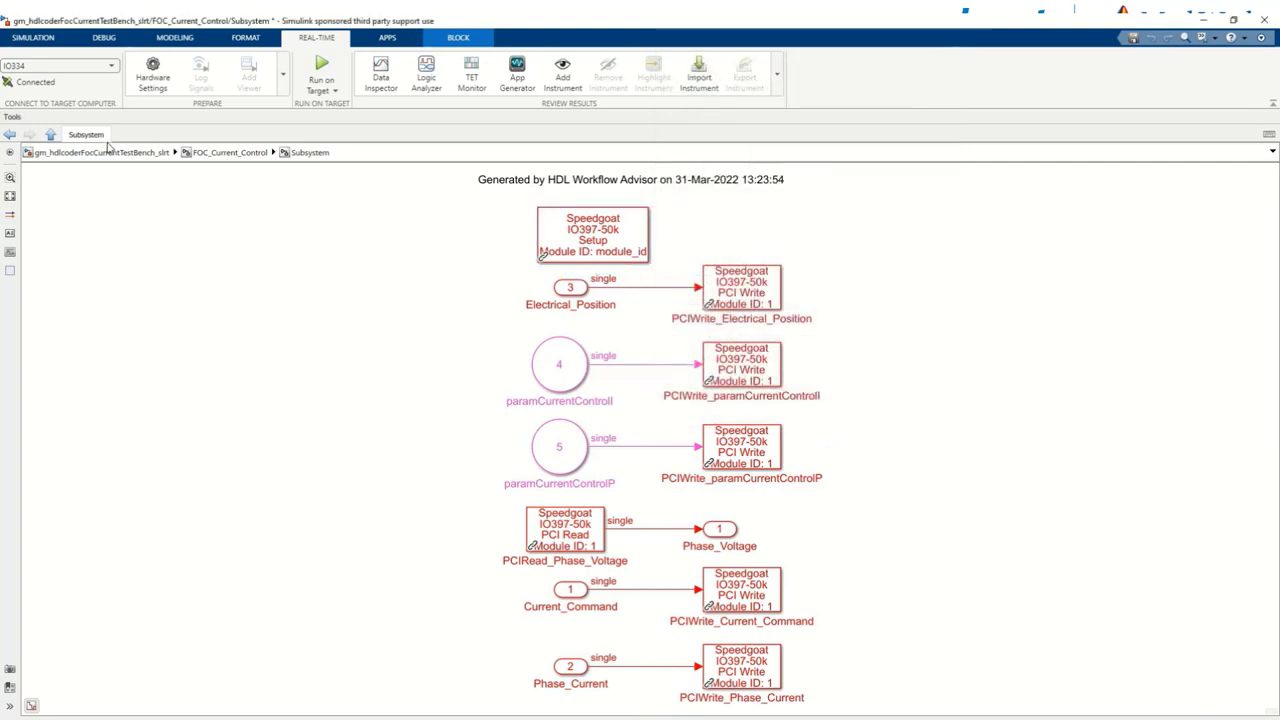
At the top level, select TargetPC1 as the target computer and dismiss the load error report
left_click(111, 152)
left_click(60, 65)
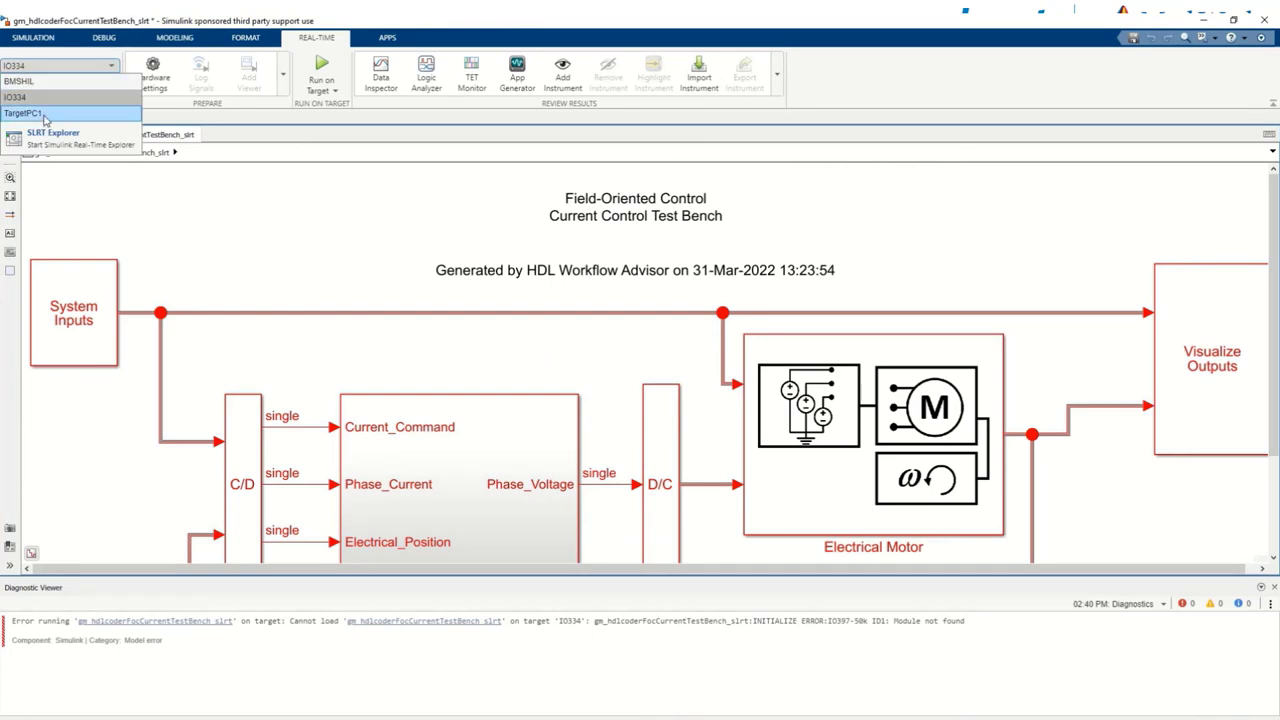
left_click(40, 80)
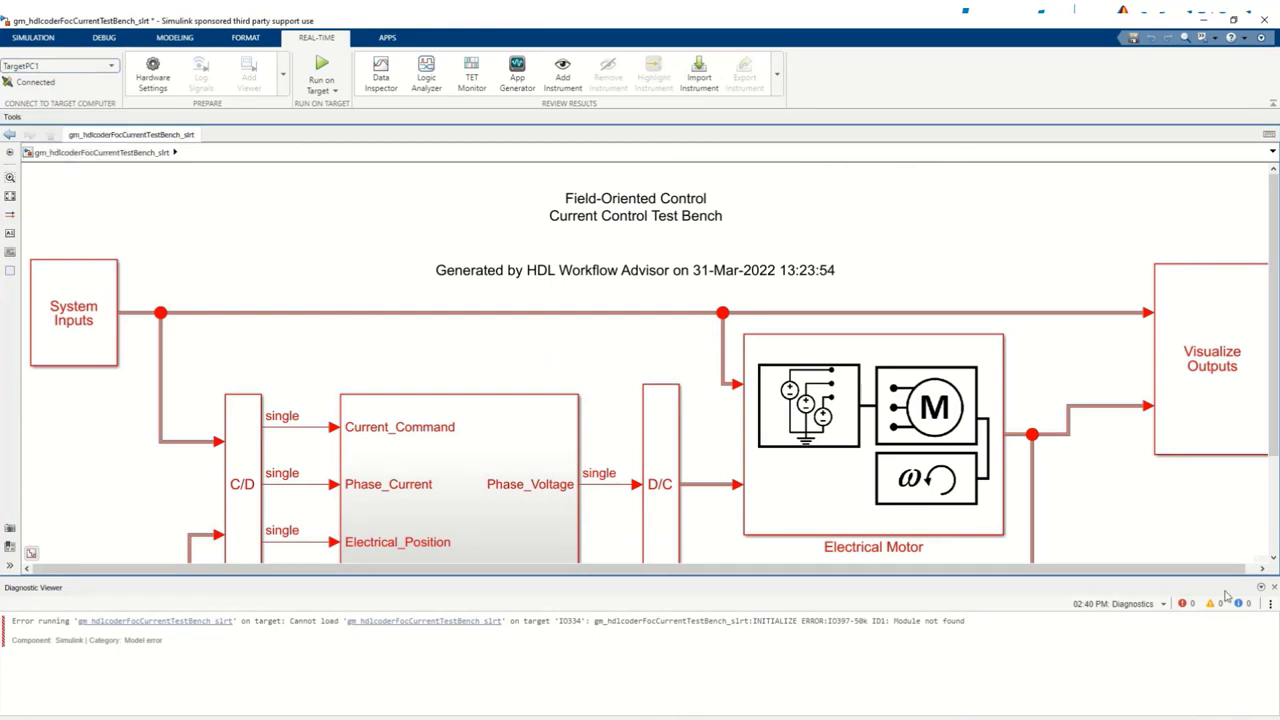
left_click(1272, 588)
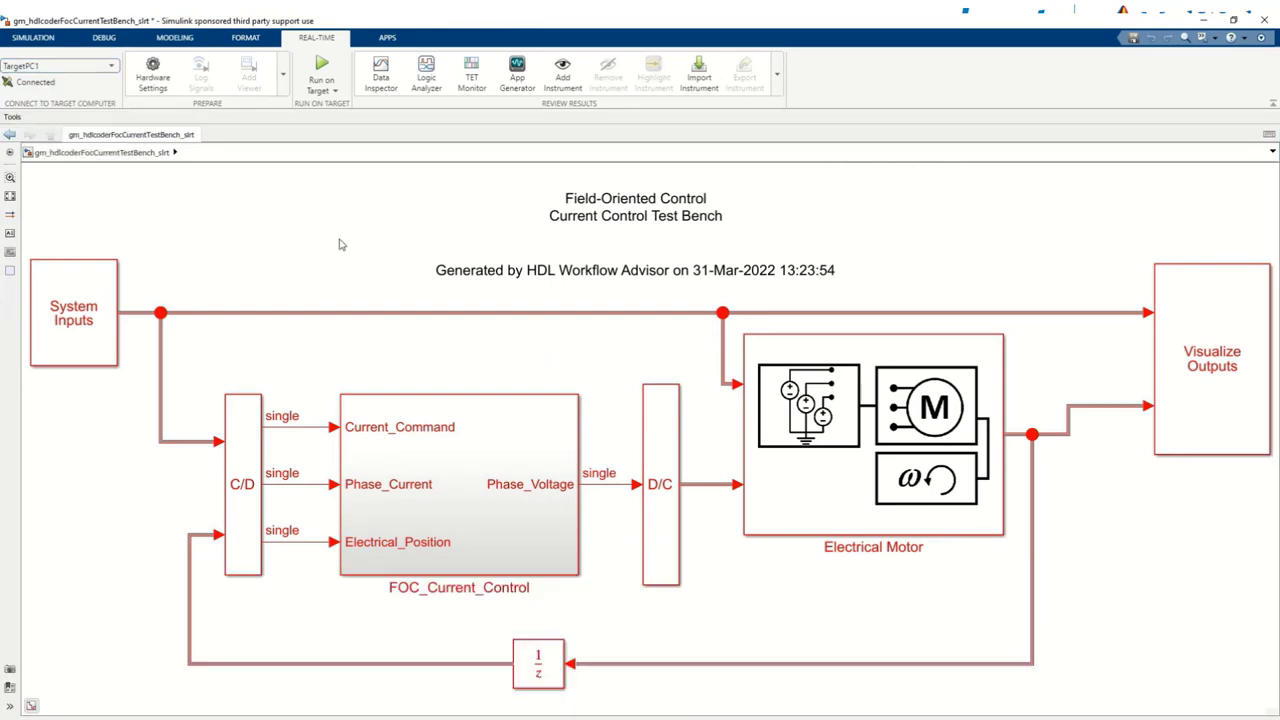
Run the interface model on TargetPC1 and plot Run 2's IqSync in the upper plot
left_click(321, 75)
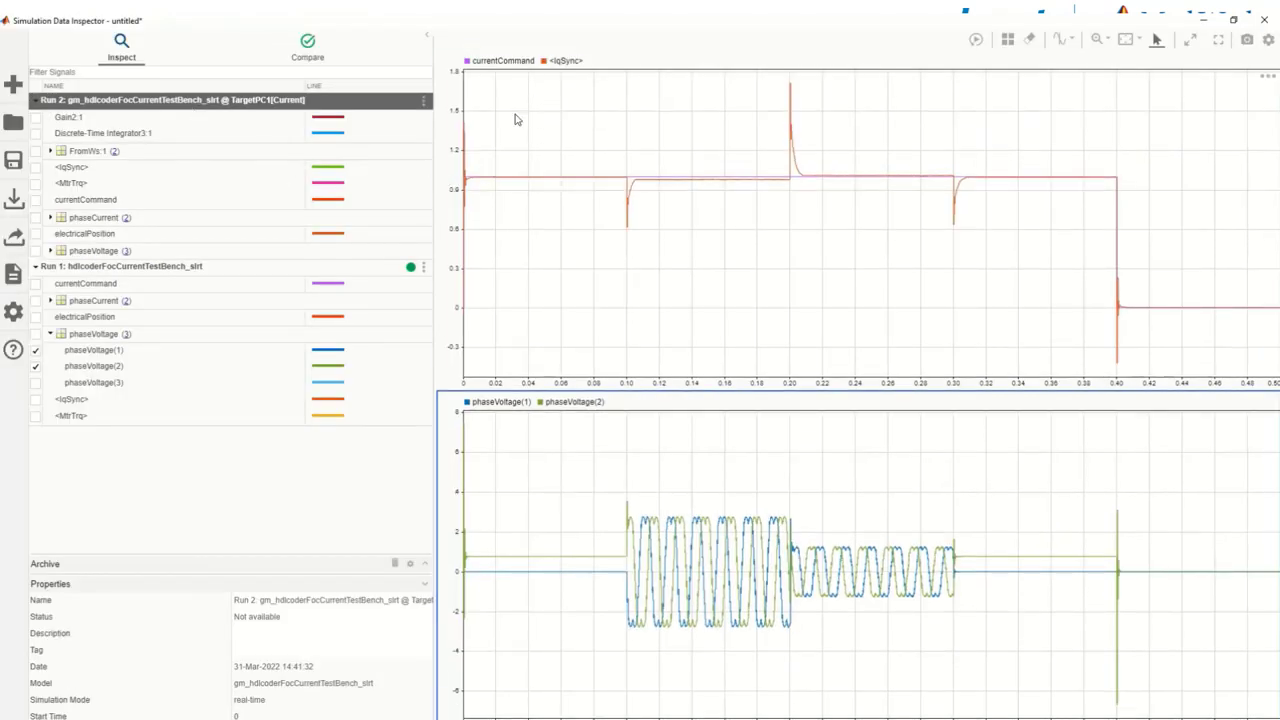
left_click(518, 122)
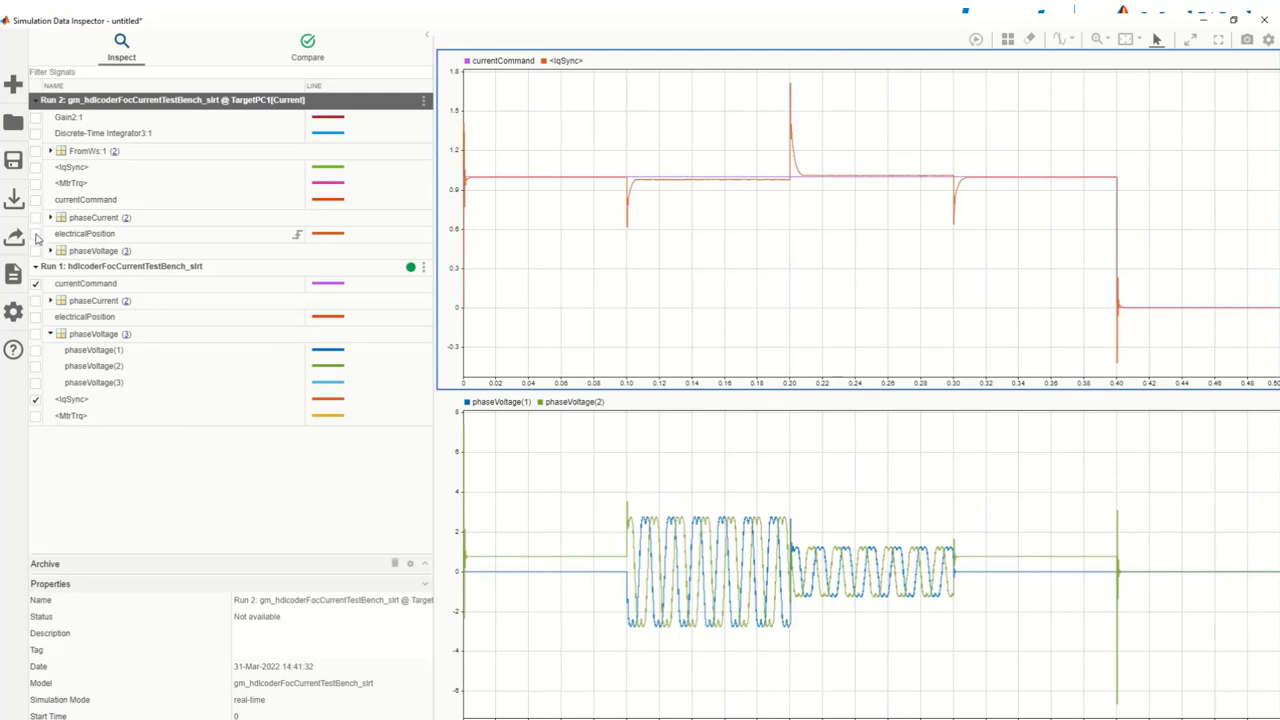
left_click(36, 168)
Overlay Run 2's phaseVoltage(1) and phaseVoltage(2) in the lower plot
left_click(452, 437)
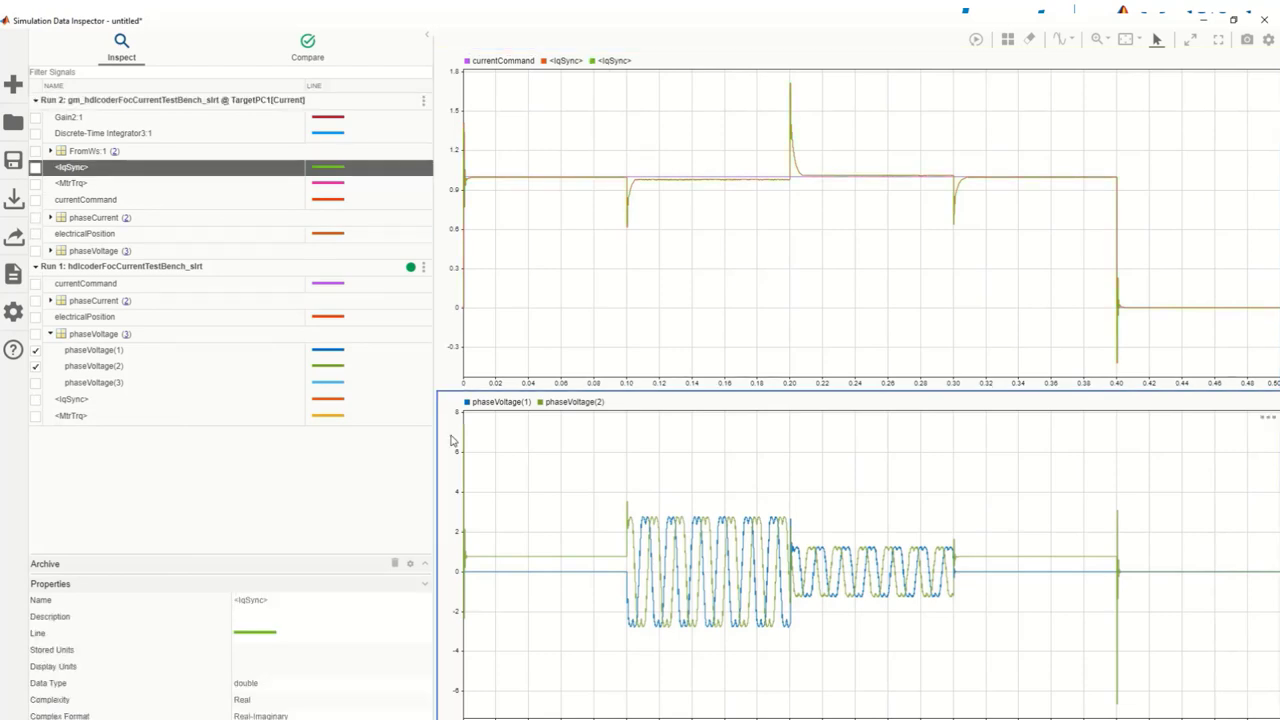
left_click(51, 218)
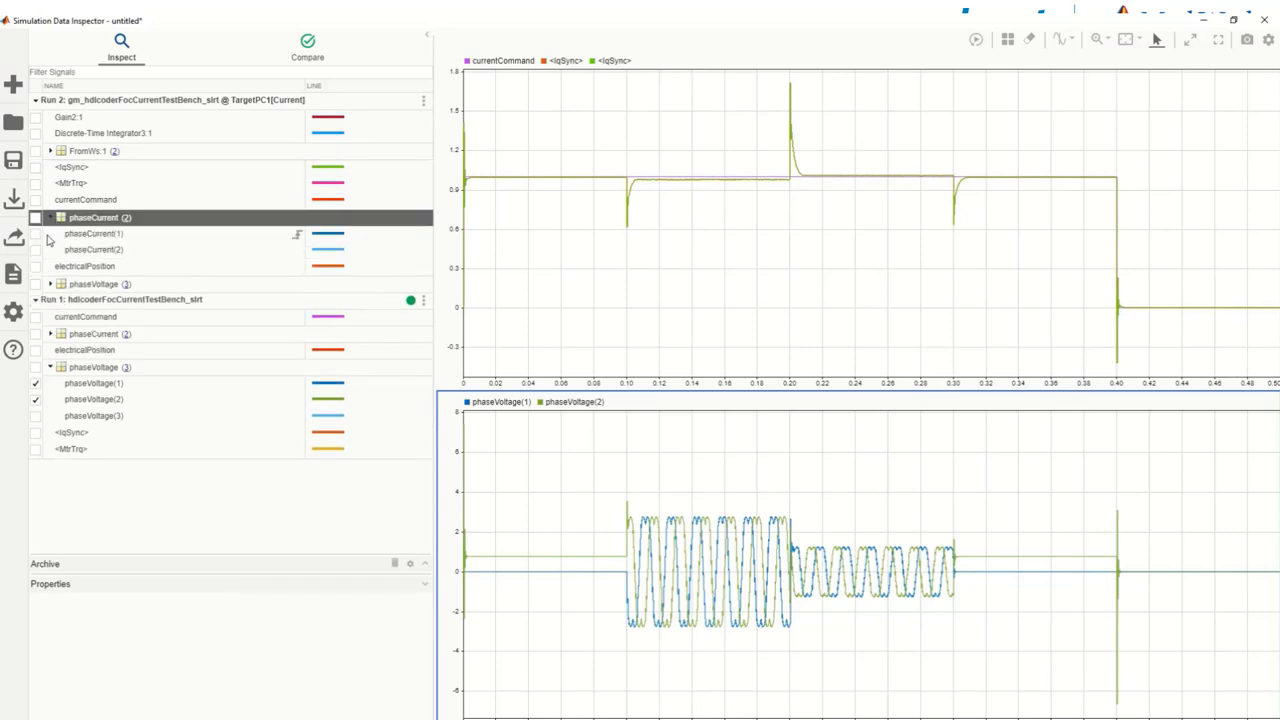
left_click(36, 234)
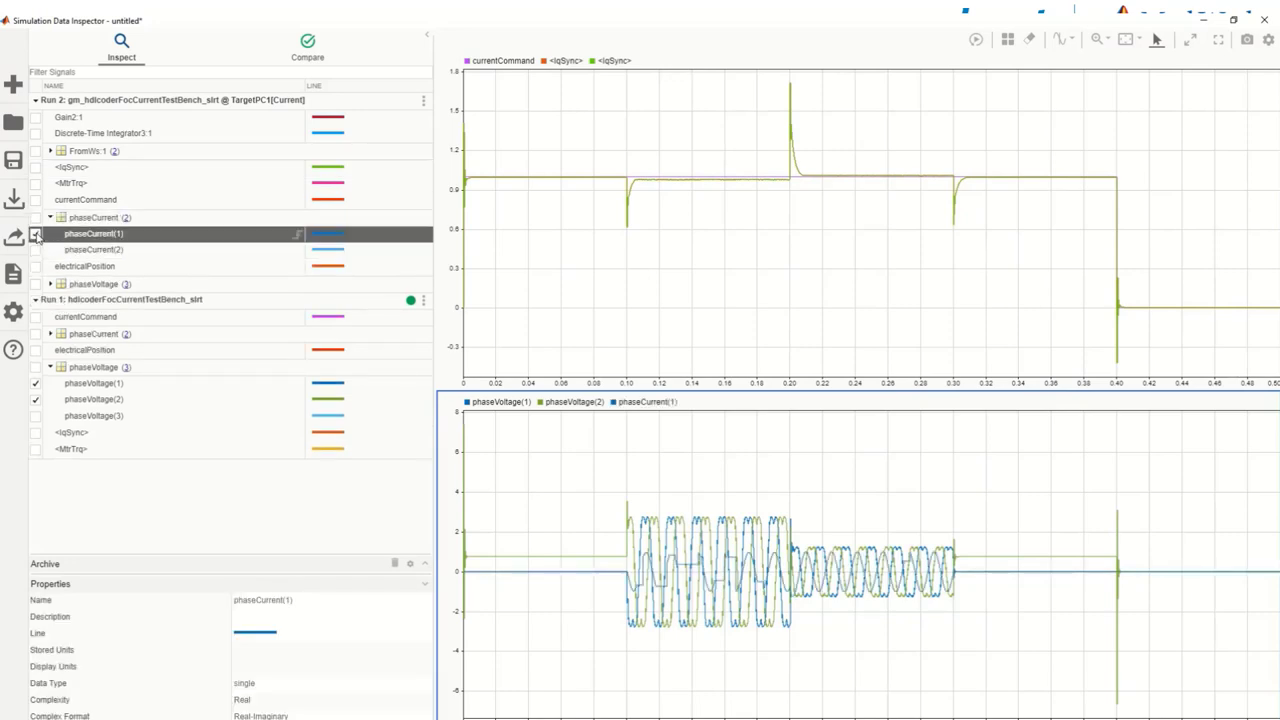
left_click(36, 234)
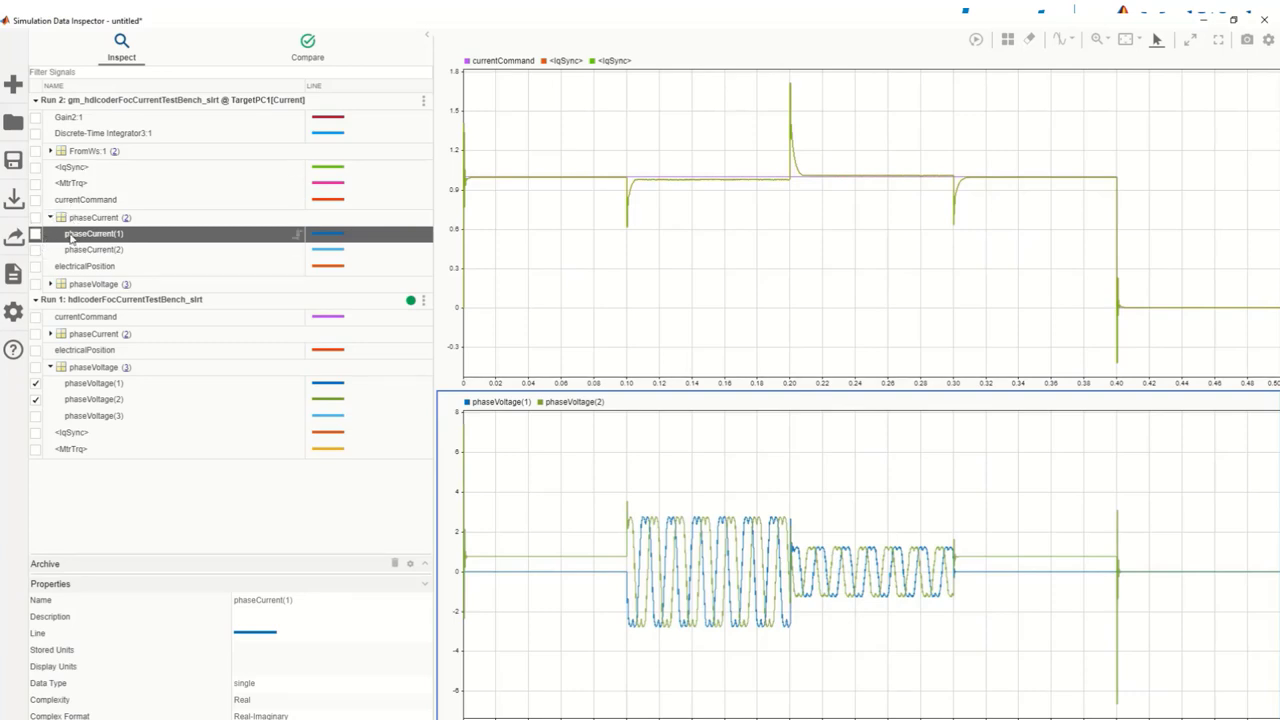
left_click(49, 285)
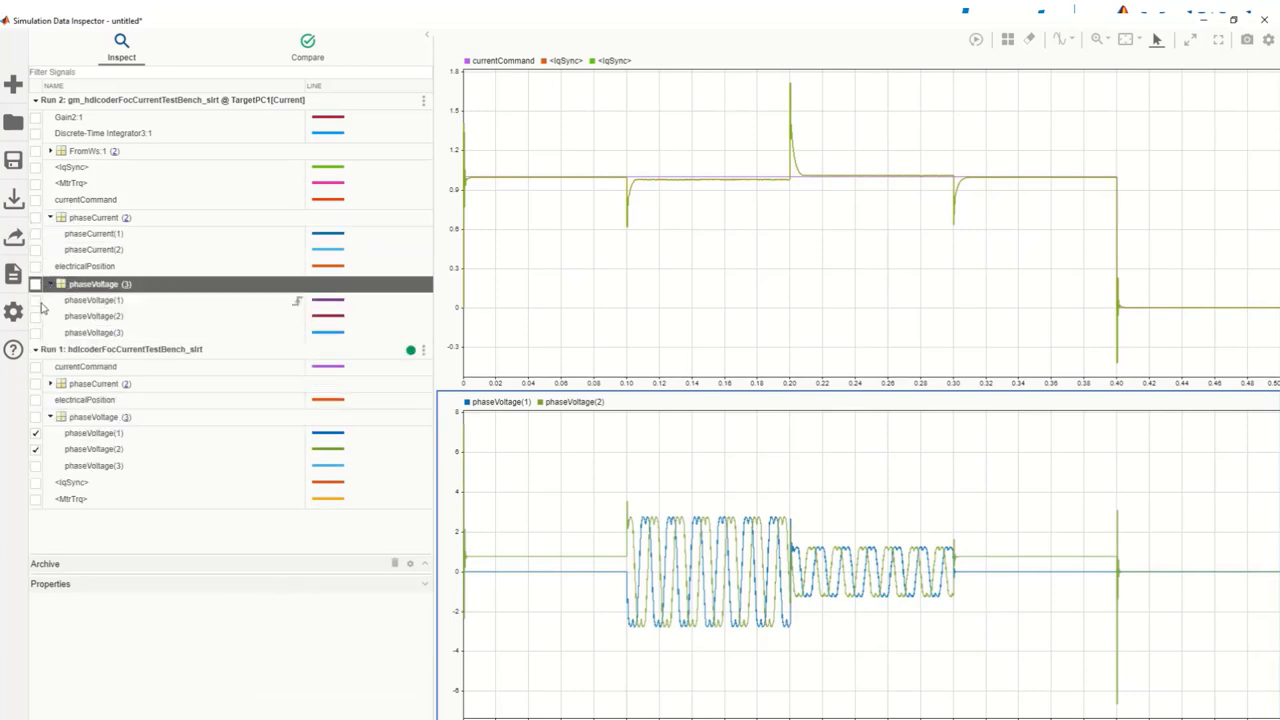
left_click(36, 300)
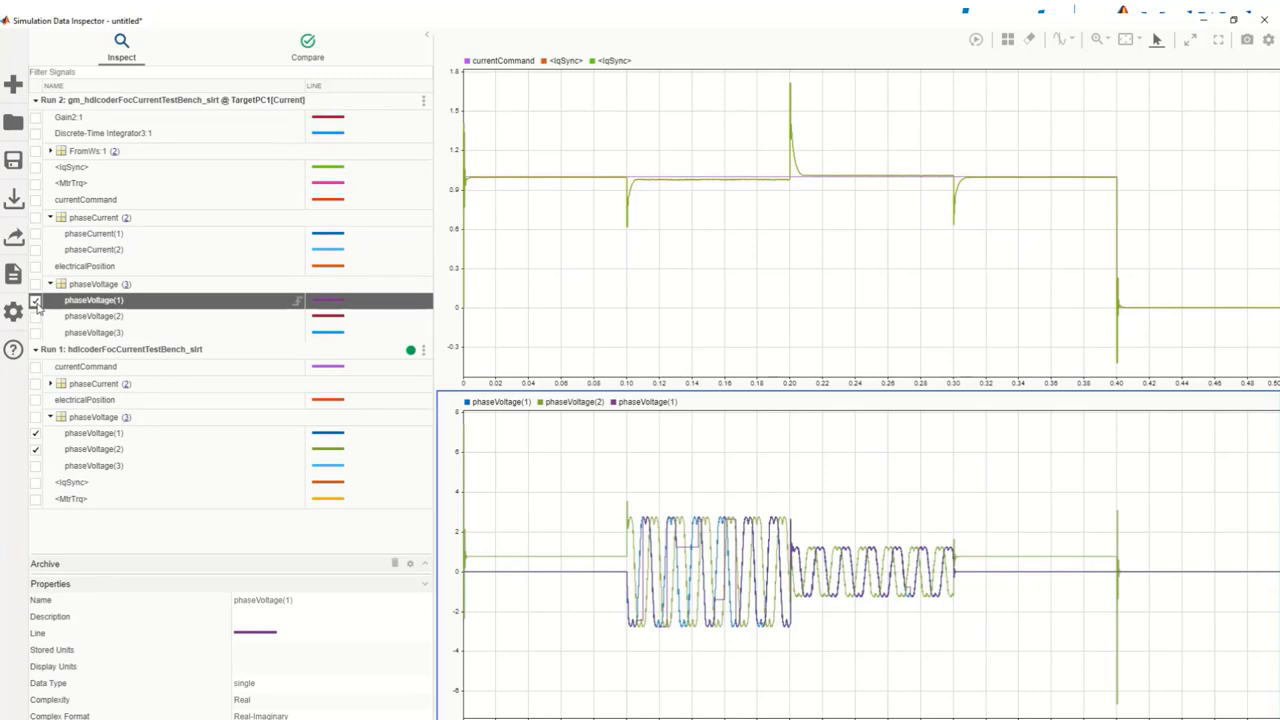
left_click(36, 316)
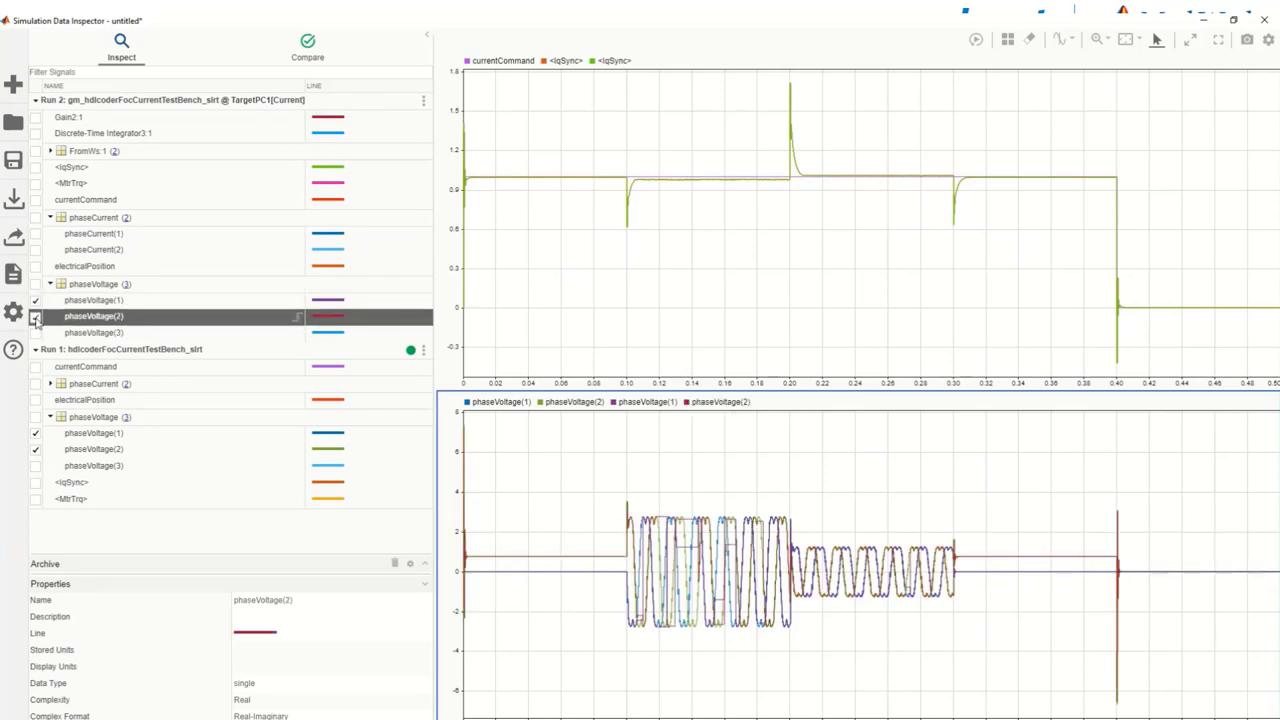